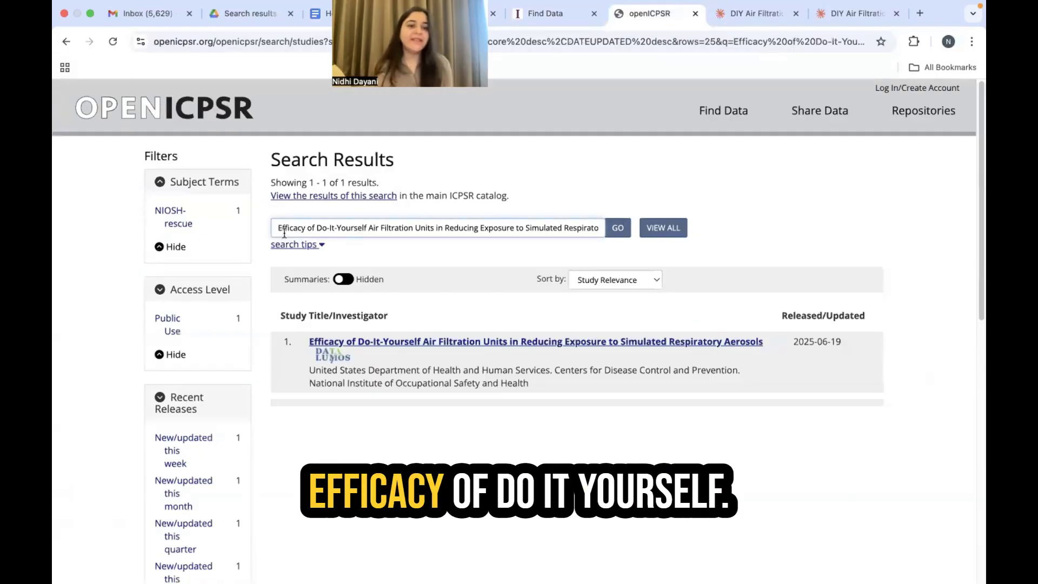
pyautogui.scroll(5, 285, 233)
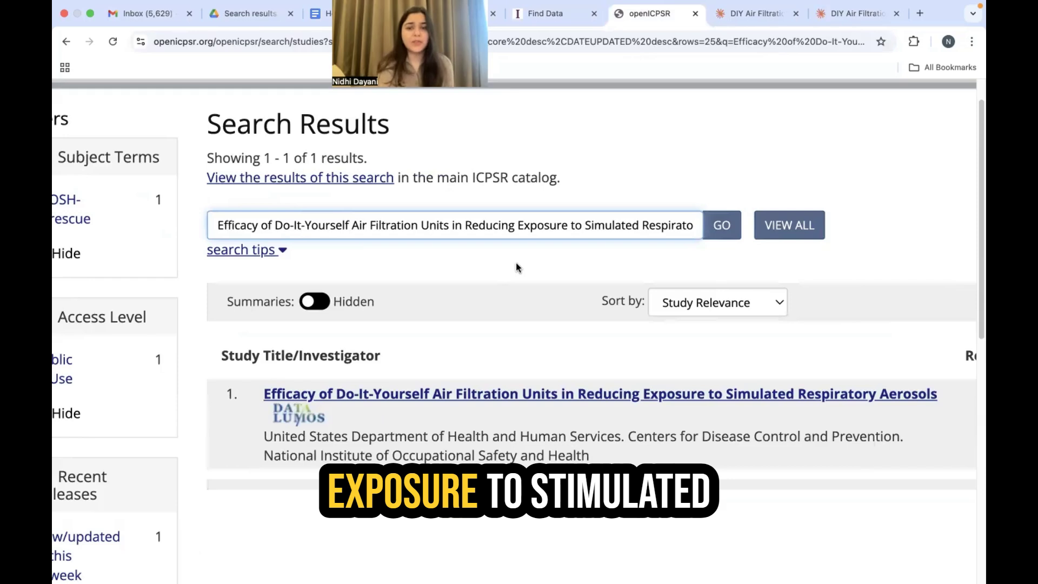
pyautogui.moveTo(579, 227); pyautogui.dragTo(700, 218)
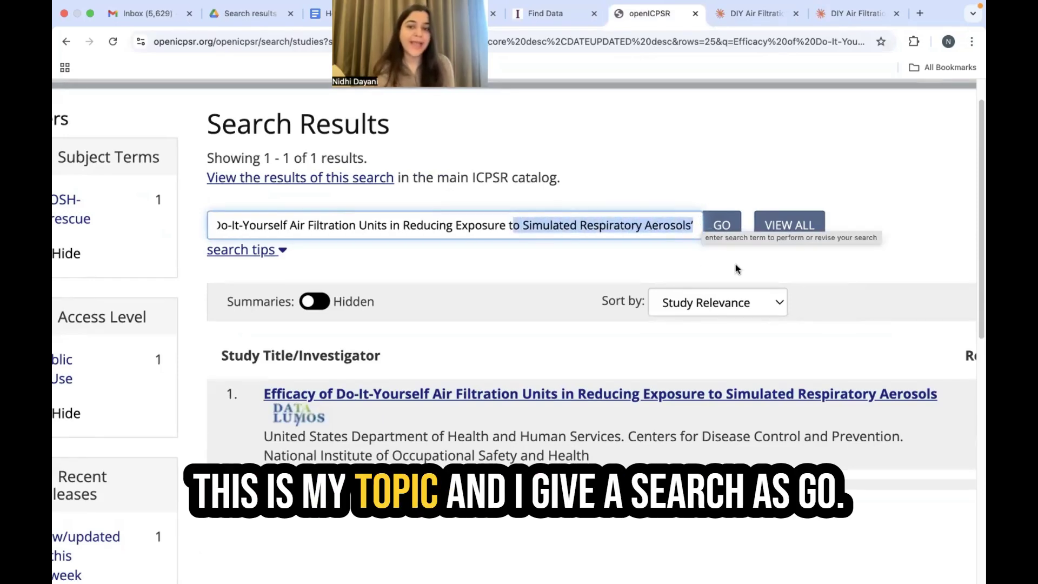
pyautogui.hscroll(4, 672, 313)
pyautogui.scroll(-2, 671, 312)
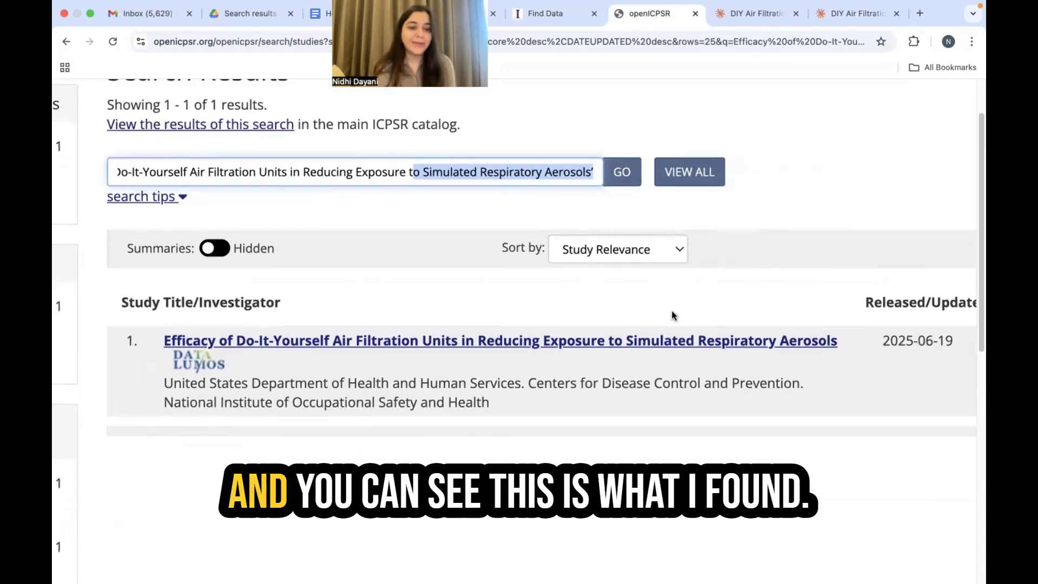
pyautogui.scroll(-2, 671, 312)
pyautogui.hscroll(2, 671, 312)
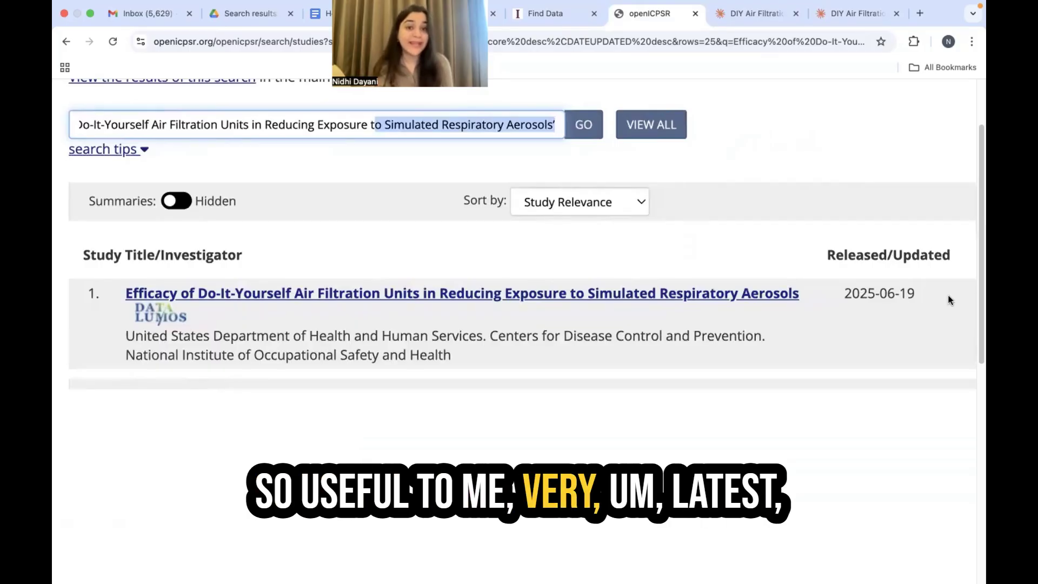
# Open the Efficacy of Do-It-Yourself Air Filtration Units study page in DataLumos and highlight its full title
pyautogui.click(269, 302)
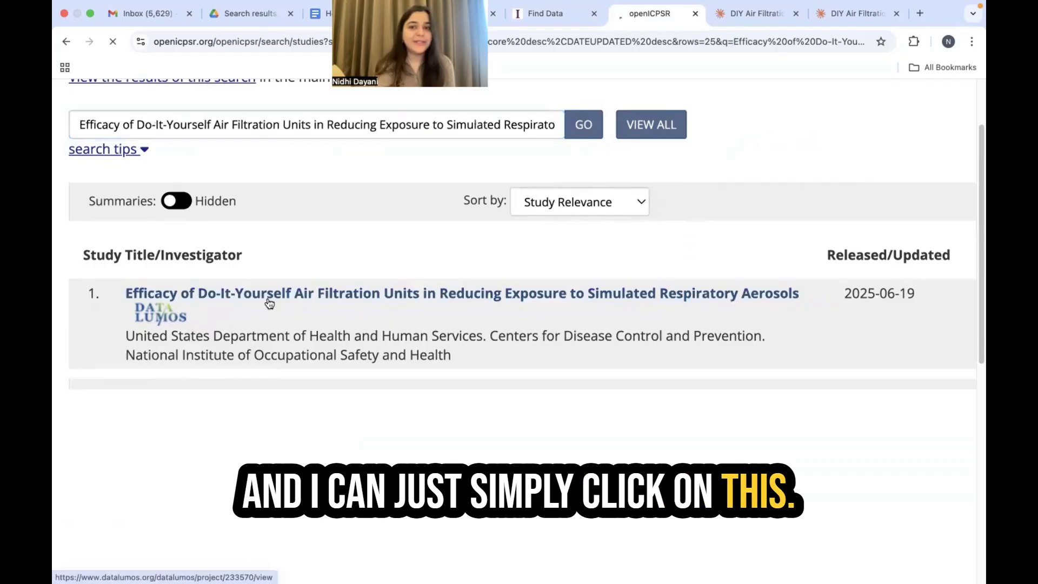
pyautogui.scroll(-2, 269, 303)
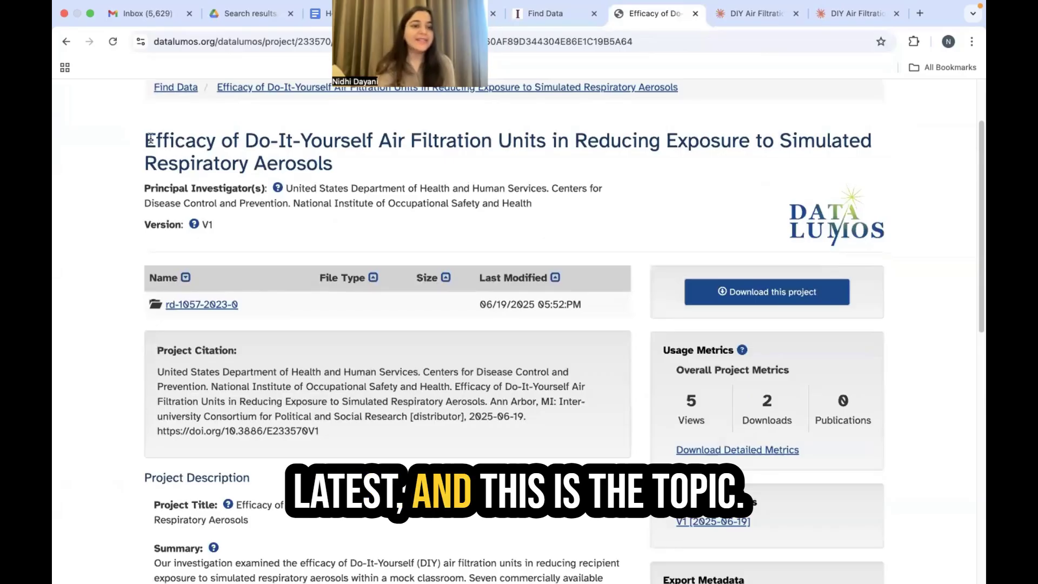
pyautogui.moveTo(145, 134); pyautogui.dragTo(343, 166)
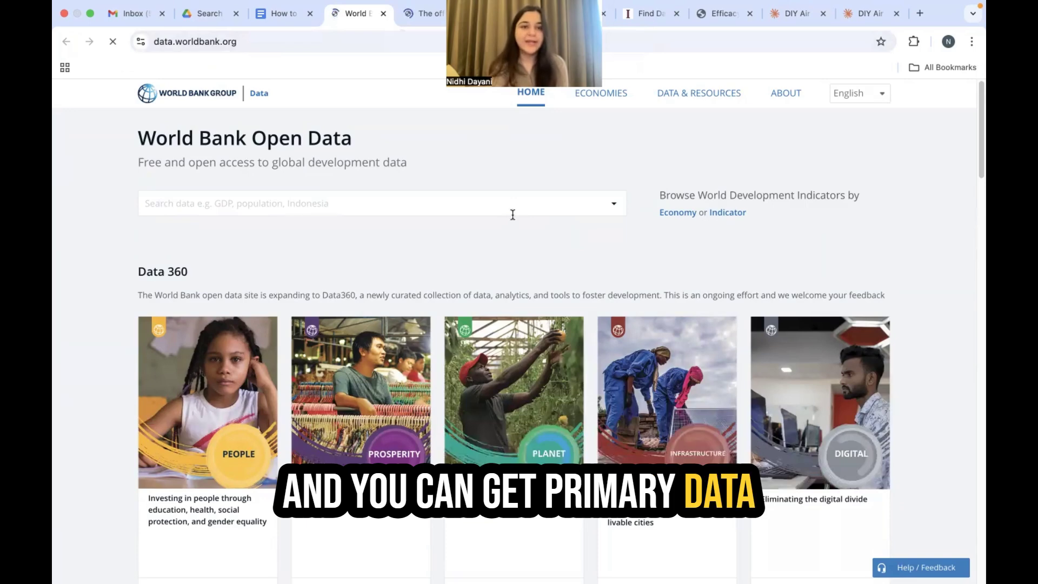
# Close the World Bank and European data portal tabs, then highlight data.gov's dataset count
pyautogui.click(384, 14)
pyautogui.click(344, 15)
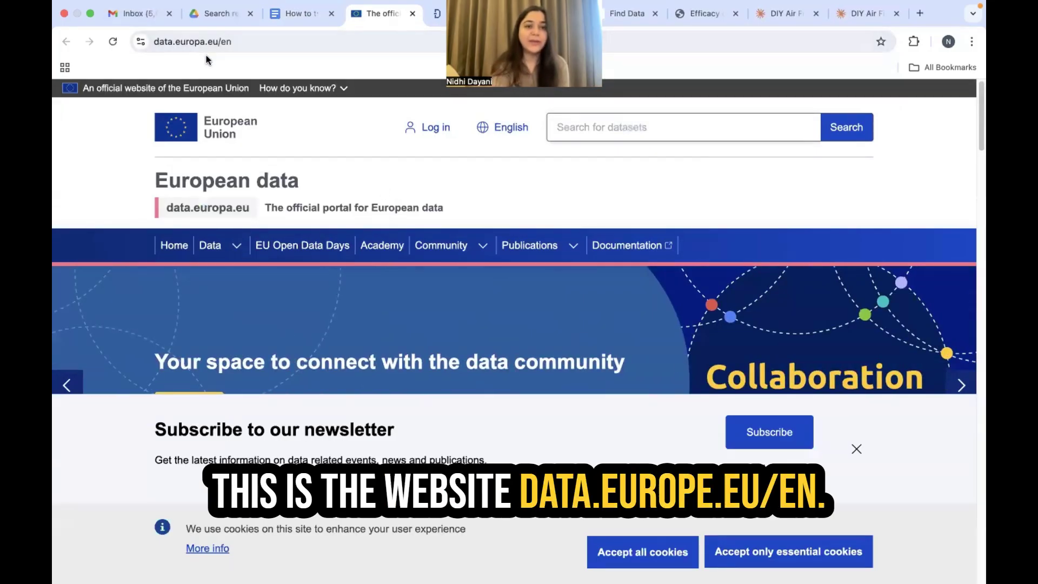
pyautogui.click(412, 16)
pyautogui.click(383, 14)
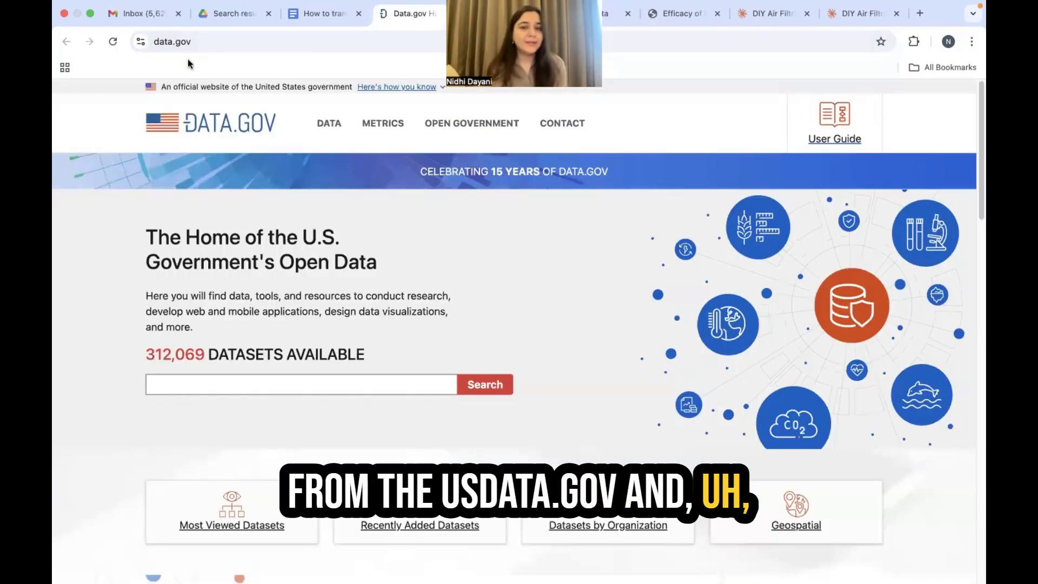
pyautogui.moveTo(146, 353); pyautogui.dragTo(382, 359)
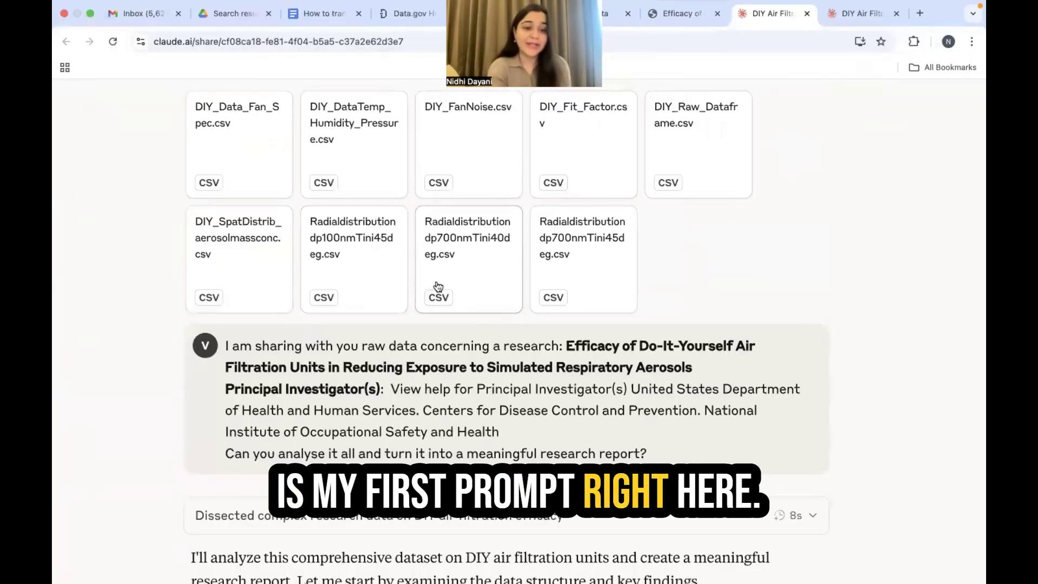
pyautogui.moveTo(228, 347); pyautogui.dragTo(661, 450)
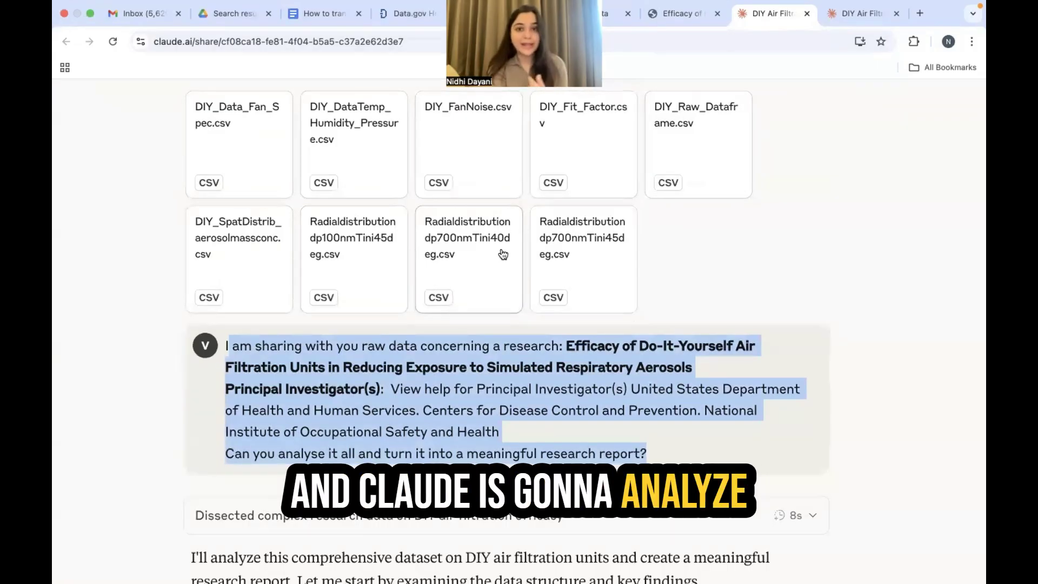
pyautogui.click(253, 148)
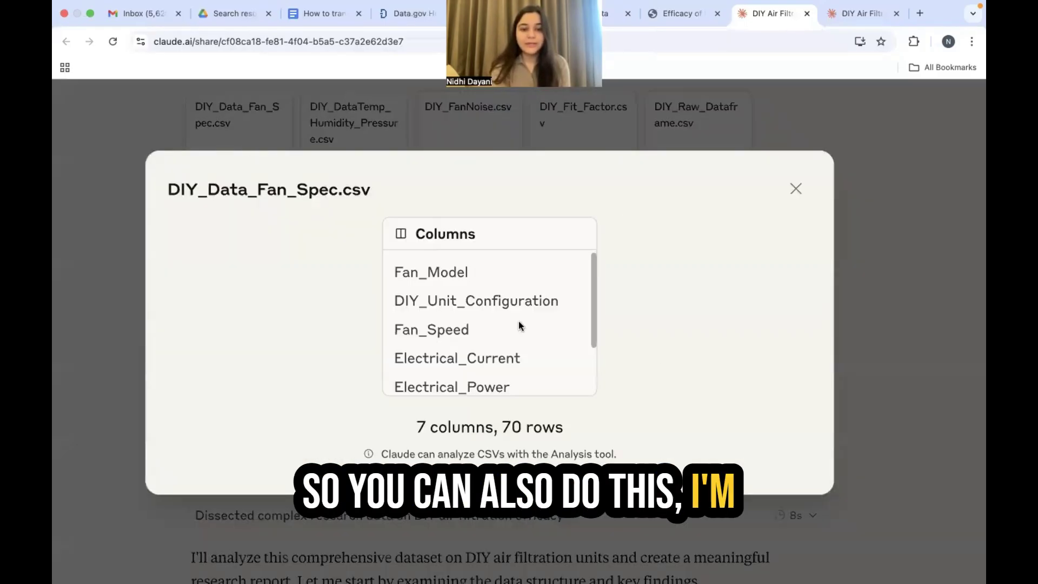
pyautogui.scroll(-3, 518, 325)
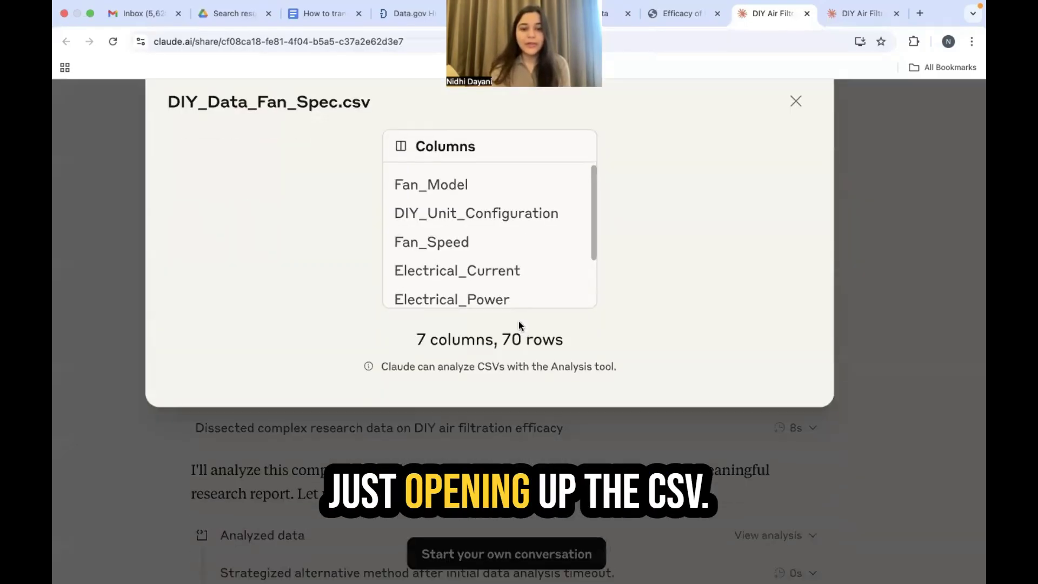
pyautogui.click(796, 102)
pyautogui.scroll(2, 668, 306)
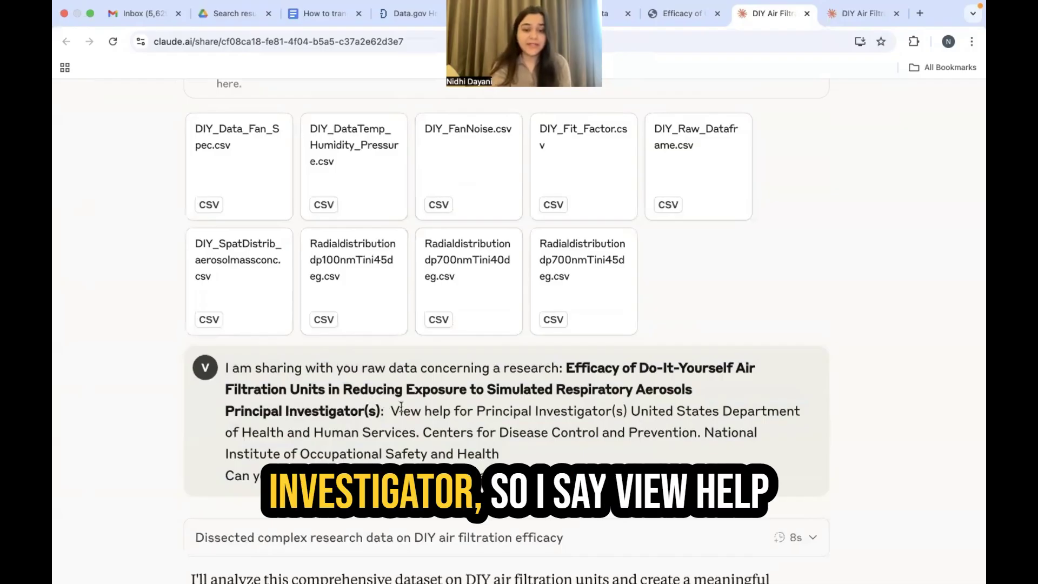
# Highlight the research report request, then Claude's opening reply paragraph
pyautogui.scroll(-1, 441, 424)
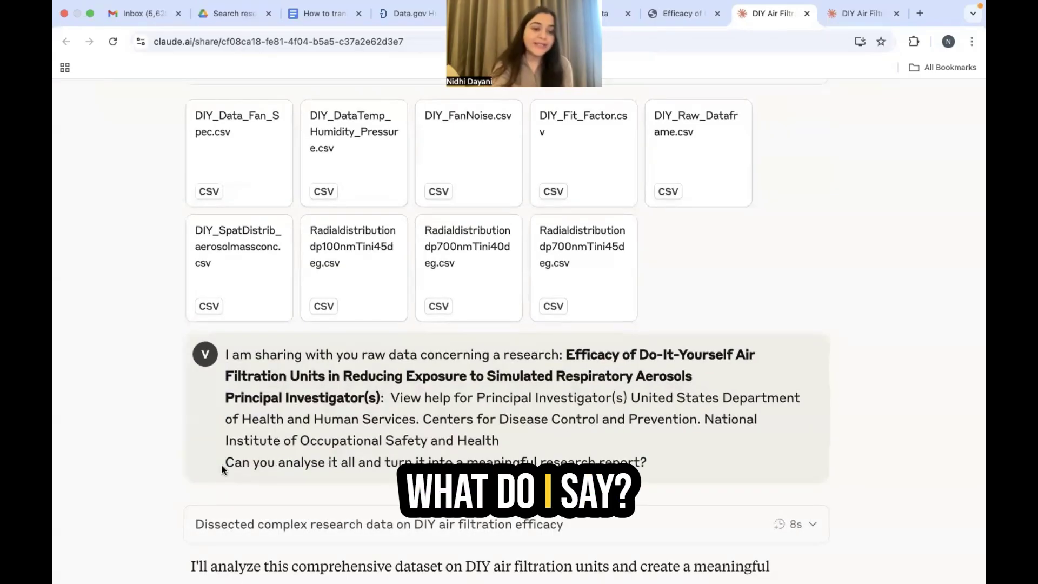
pyautogui.moveTo(224, 463); pyautogui.dragTo(672, 459)
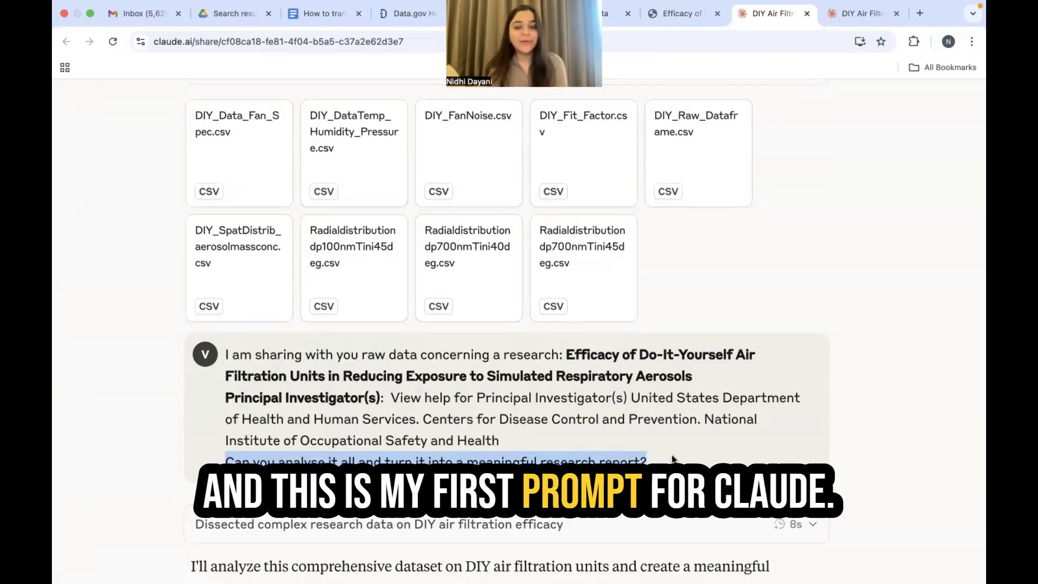
pyautogui.scroll(-3, 672, 459)
pyautogui.scroll(-4, 673, 458)
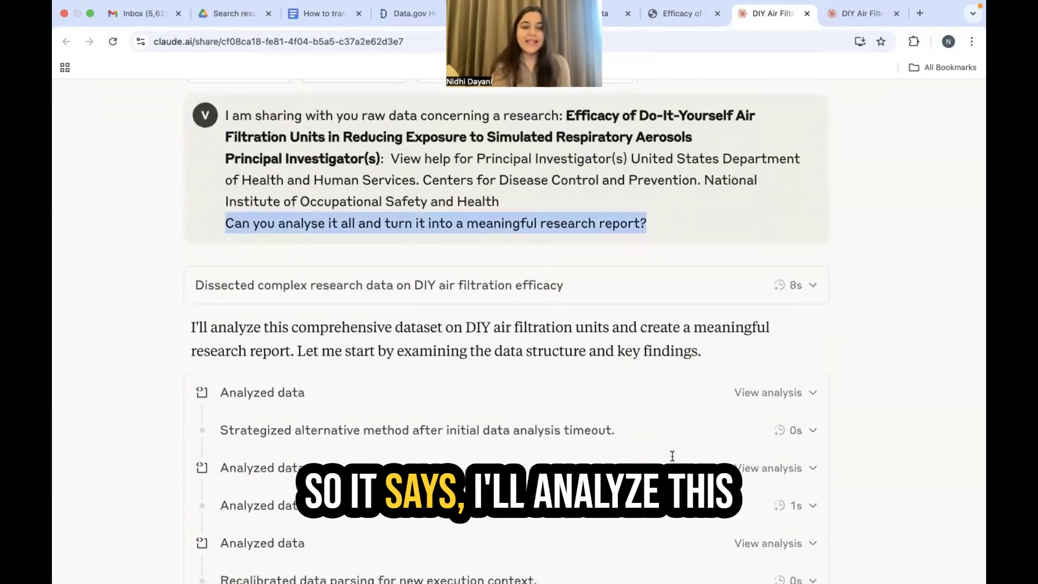
pyautogui.click(201, 253)
pyautogui.moveTo(200, 253); pyautogui.dragTo(632, 274)
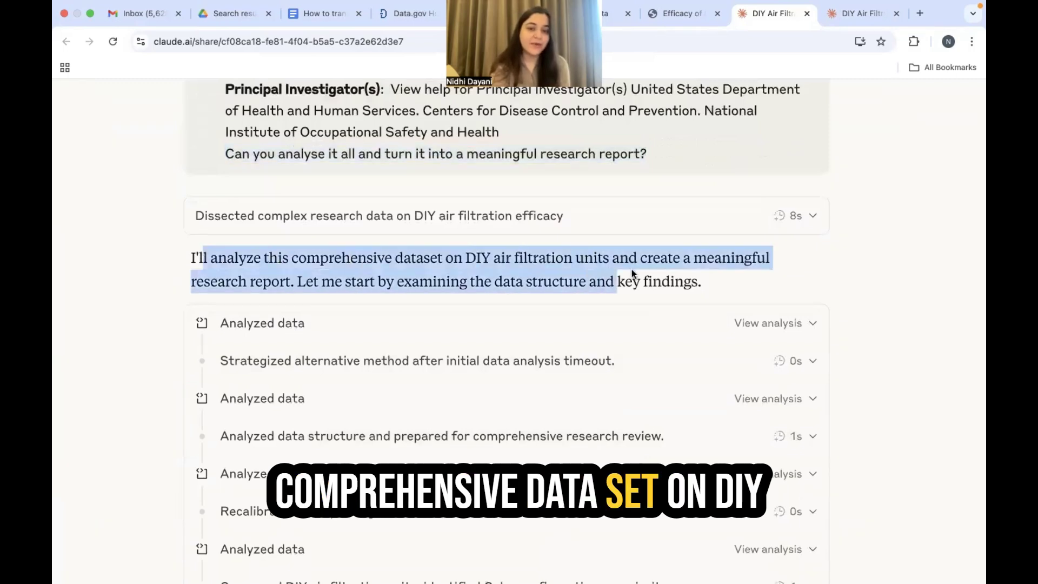
pyautogui.scroll(-2, 377, 332)
# Expand the alternative-method reasoning step, then open the generated Research Report document
pyautogui.click(373, 316)
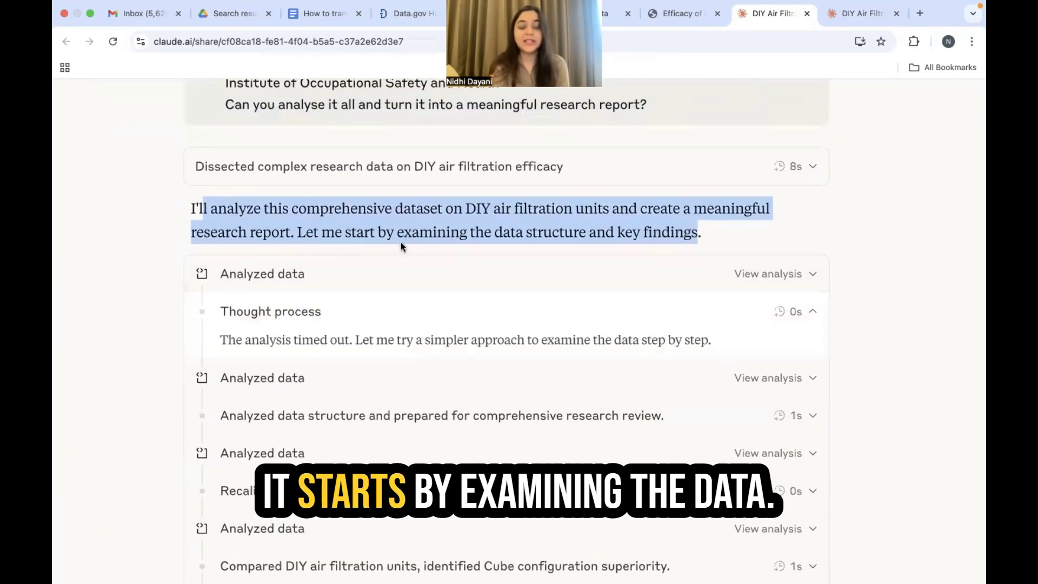
pyautogui.scroll(-5, 589, 235)
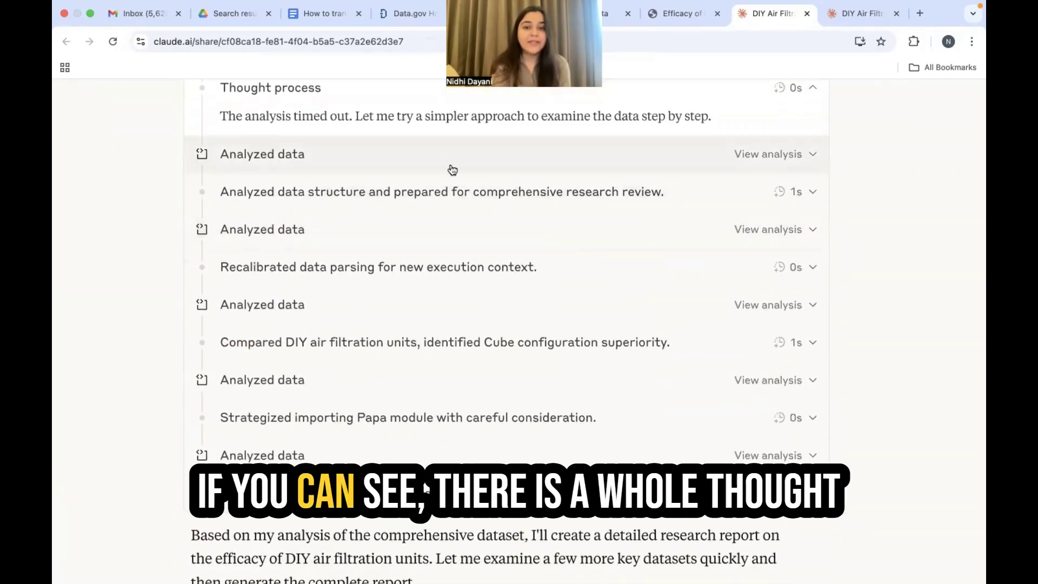
pyautogui.scroll(2, 452, 169)
pyautogui.scroll(-2, 373, 413)
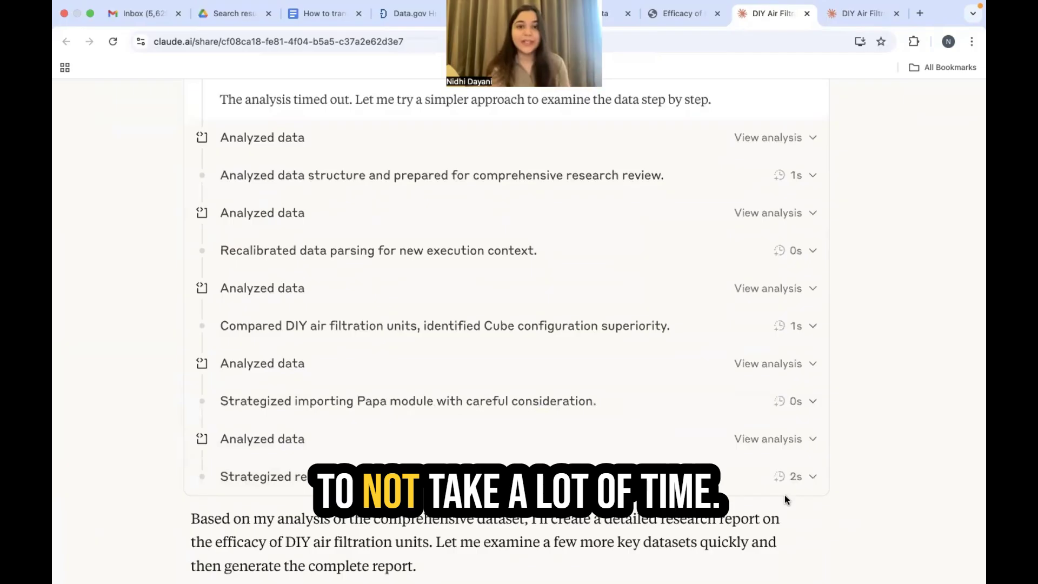
pyautogui.scroll(-3, 784, 495)
pyautogui.click(389, 543)
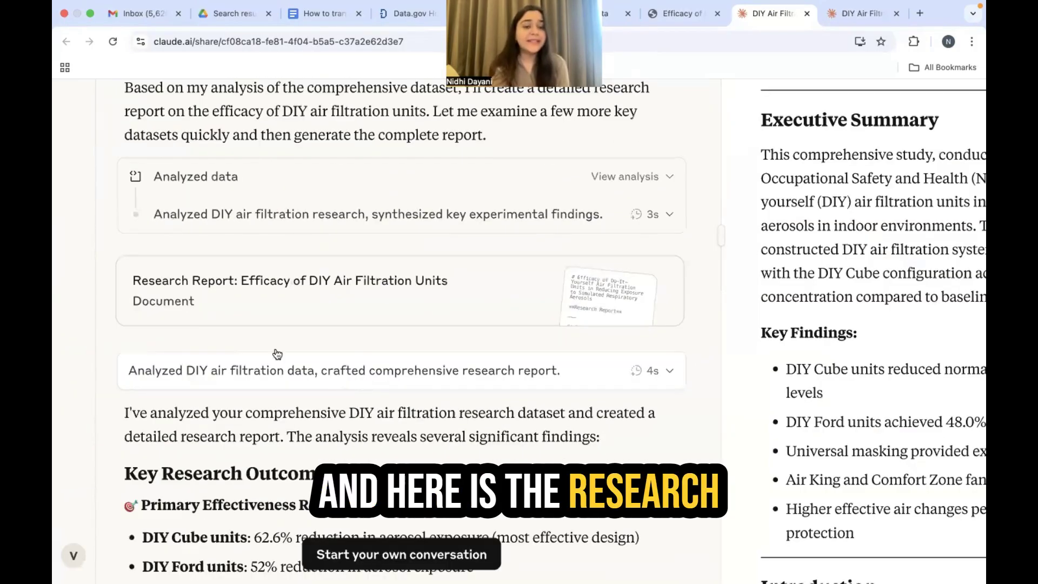
# Enlarge the report to fill the window, then select its title and Executive Summary
pyautogui.click(207, 326)
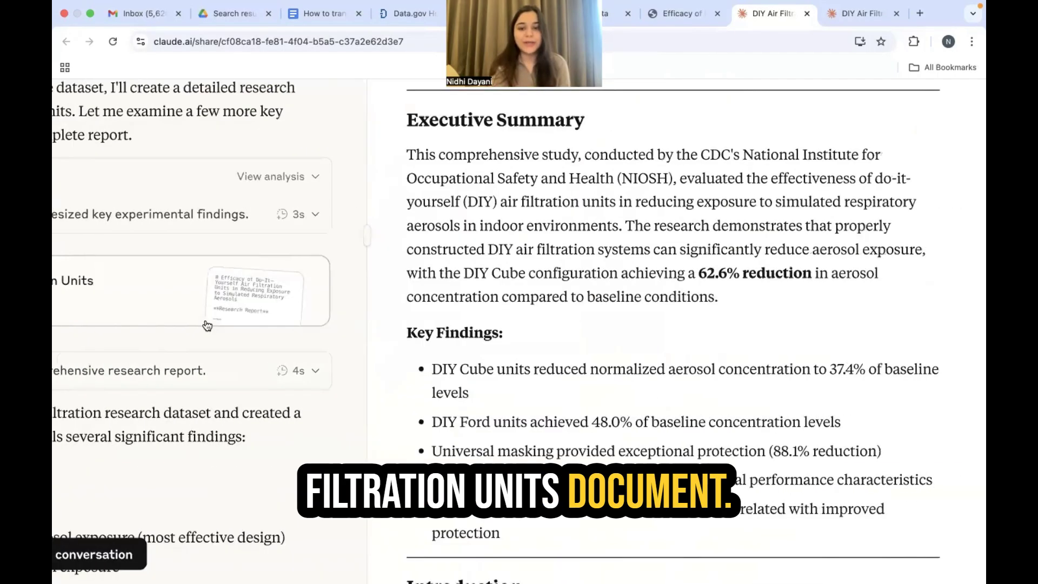
pyautogui.scroll(5, 598, 330)
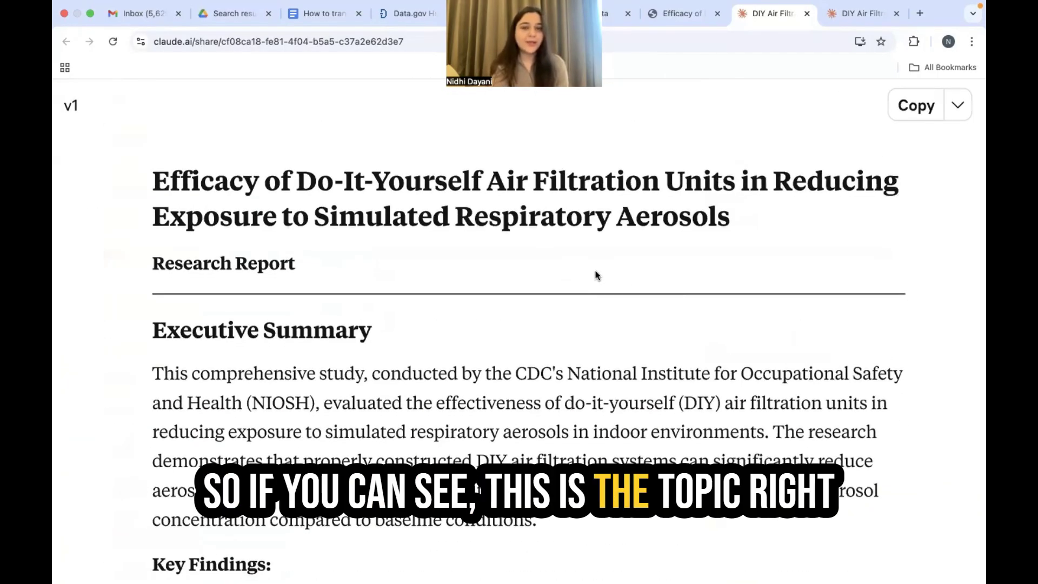
pyautogui.tripleClick(756, 222)
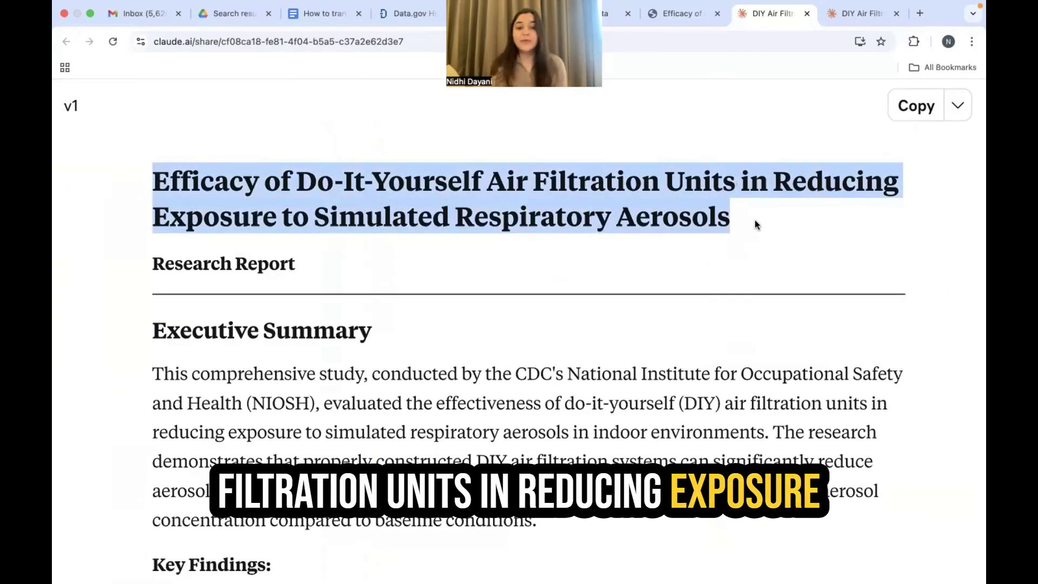
pyautogui.scroll(-2, 755, 220)
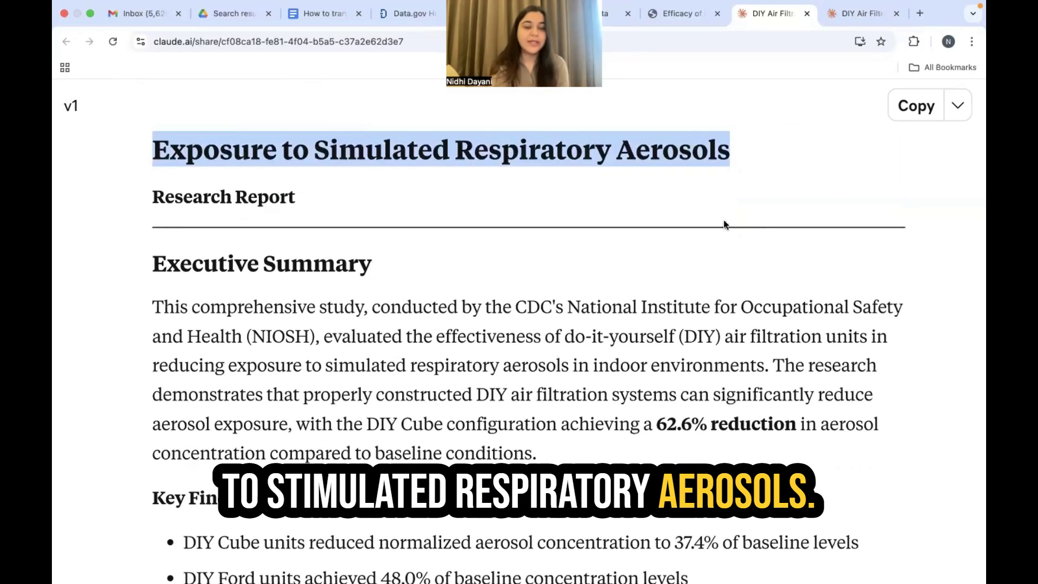
pyautogui.moveTo(149, 207); pyautogui.dragTo(343, 206)
pyautogui.scroll(-2, 343, 209)
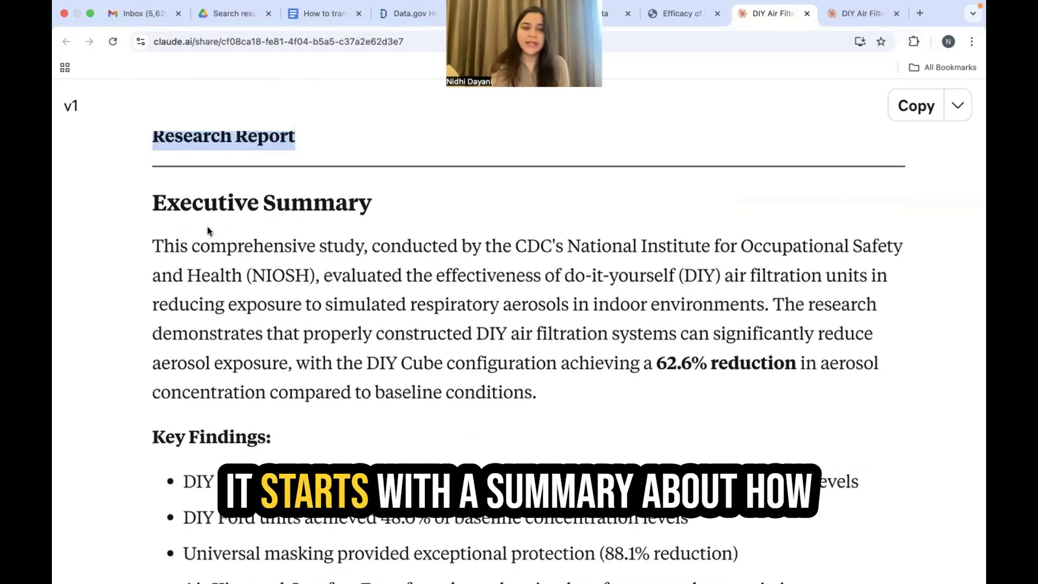
pyautogui.moveTo(153, 243); pyautogui.dragTo(580, 387)
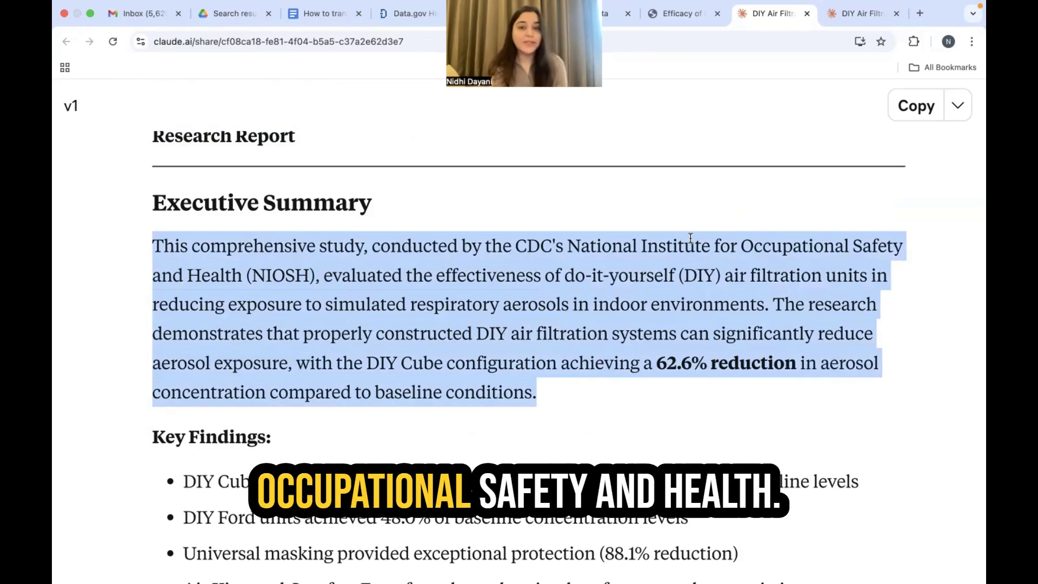
# Scroll into the Key Findings and highlight a findings passage
pyautogui.scroll(-5, 580, 364)
pyautogui.scroll(-2, 580, 364)
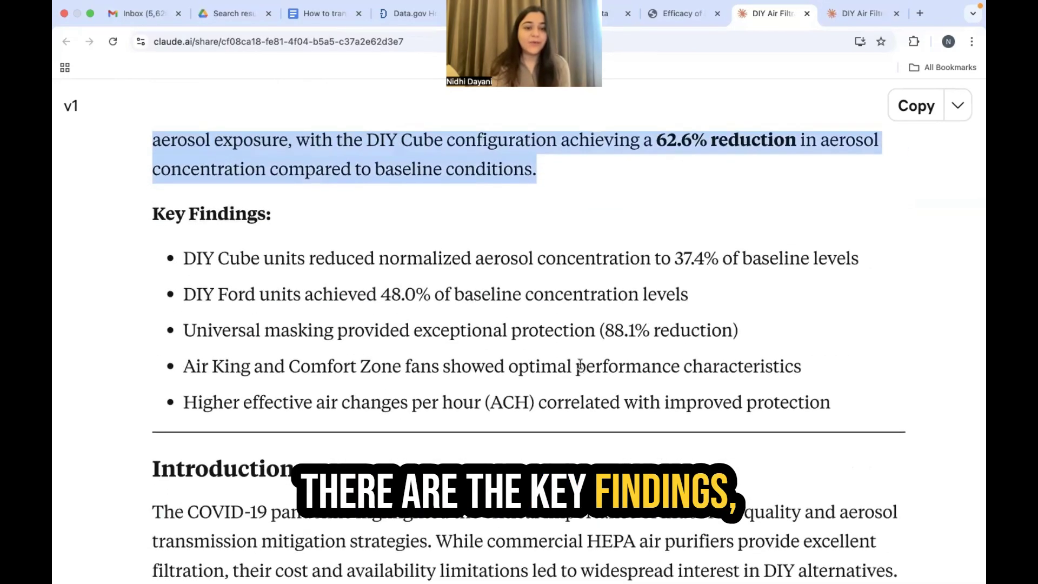
pyautogui.moveTo(184, 258); pyautogui.dragTo(938, 408)
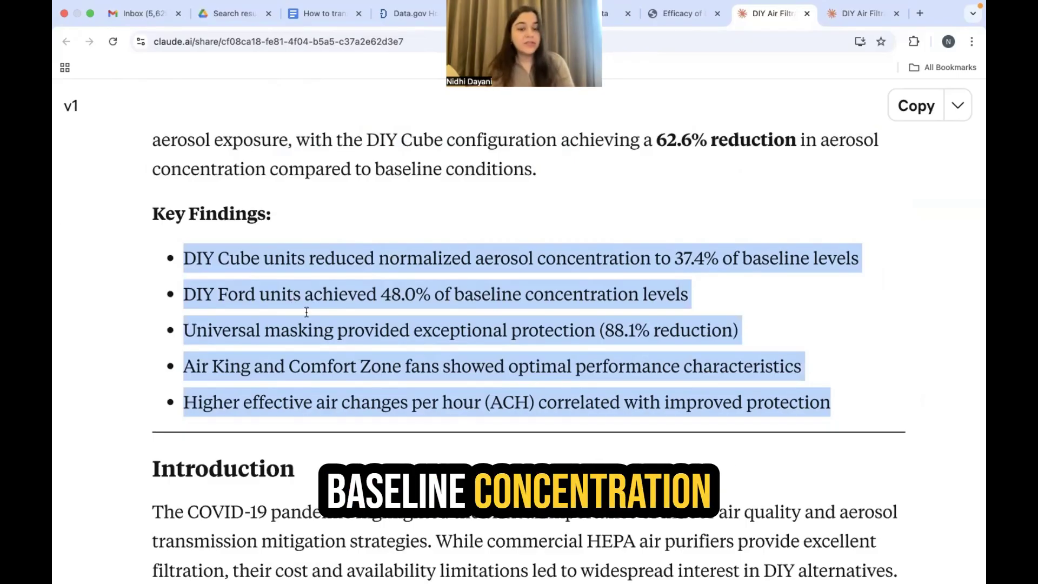
pyautogui.scroll(-4, 362, 408)
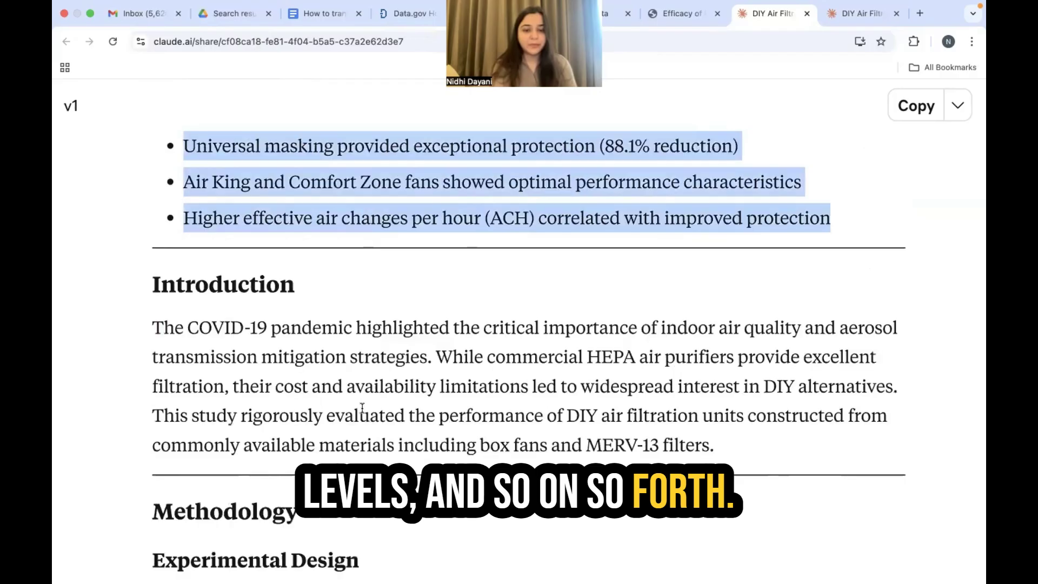
pyautogui.scroll(-5, 362, 409)
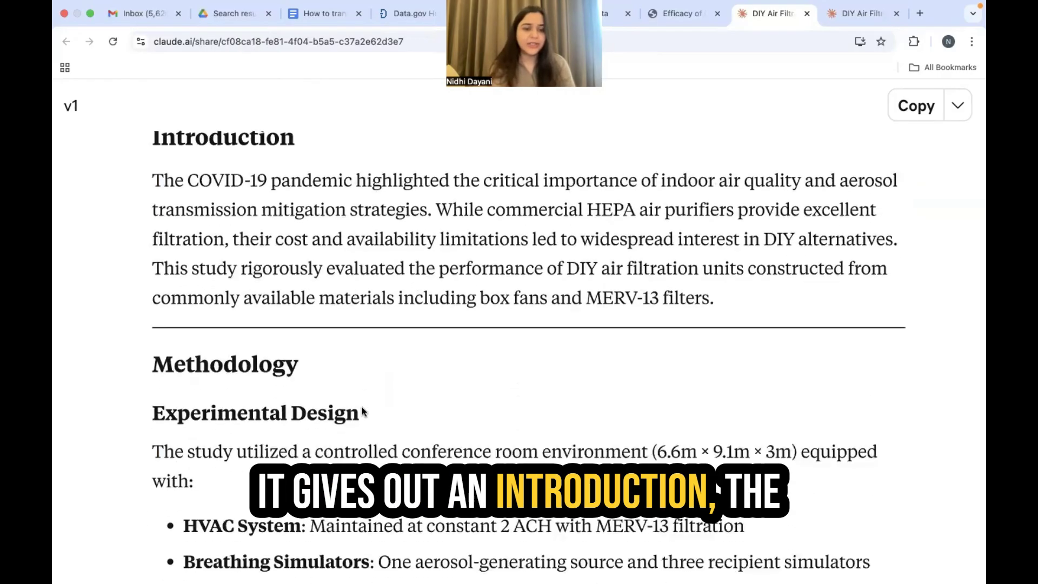
pyautogui.scroll(-2, 362, 411)
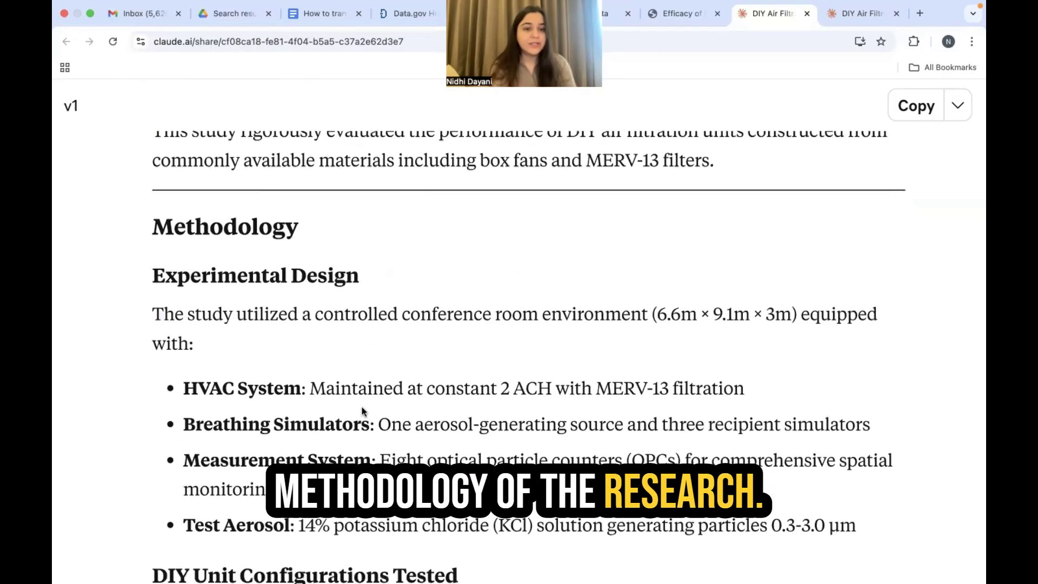
pyautogui.scroll(-5, 362, 408)
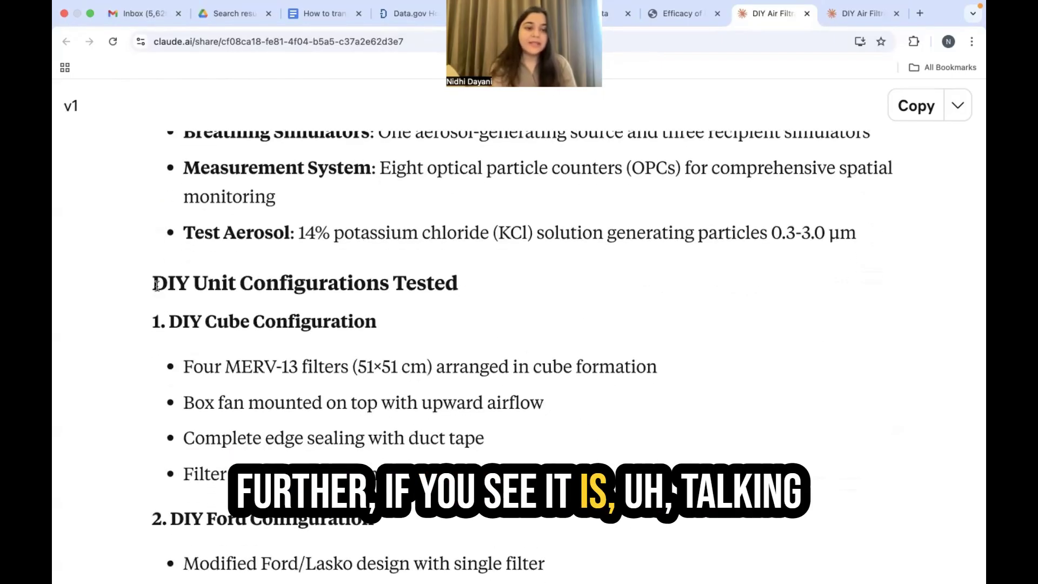
# Highlight the DIY Unit Configurations Tested entries and the Mean Normalized Concentration results column
pyautogui.moveTo(157, 287); pyautogui.dragTo(466, 290)
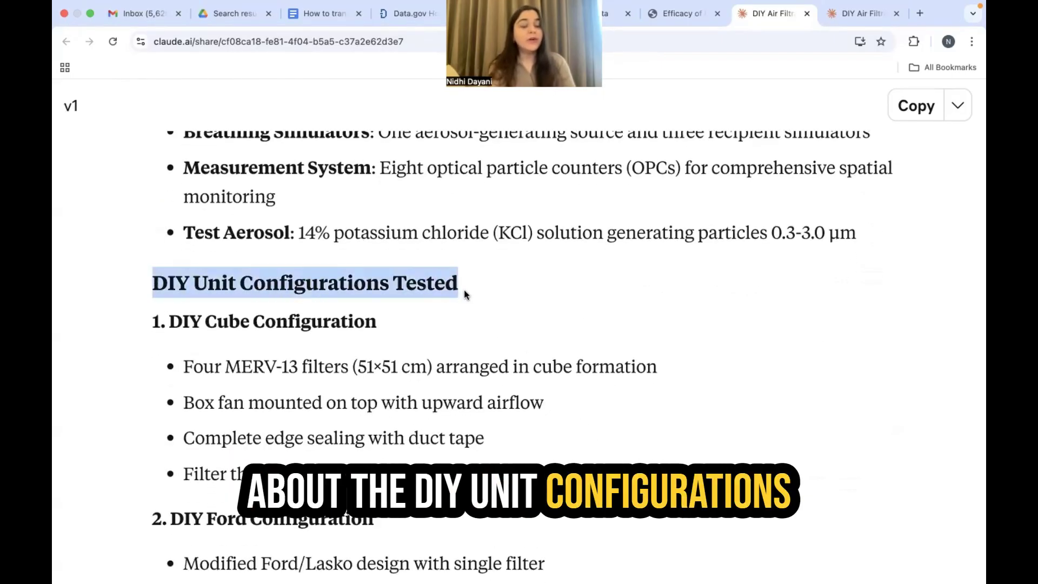
pyautogui.scroll(-3, 464, 292)
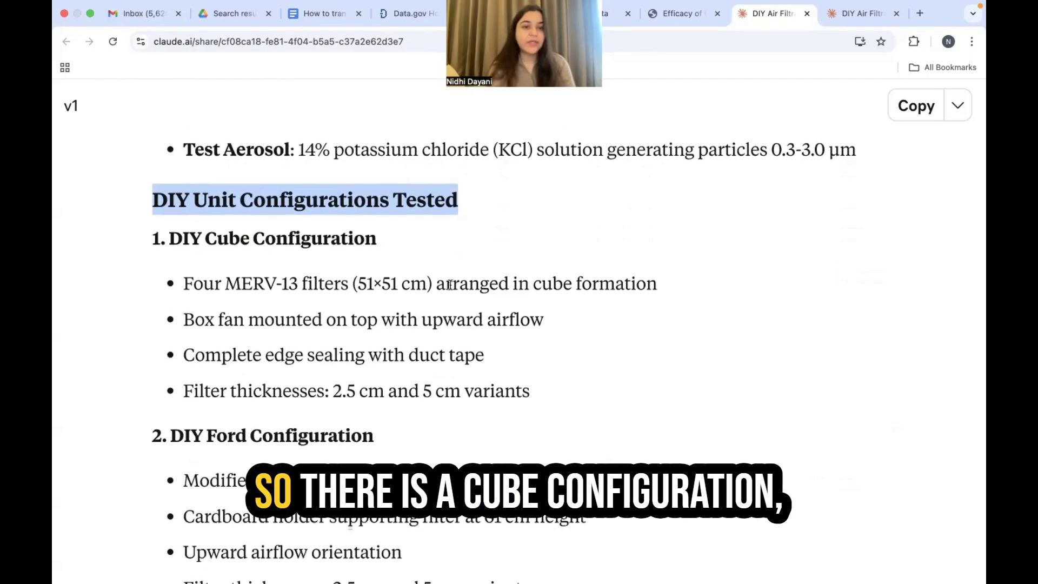
pyautogui.moveTo(212, 233); pyautogui.dragTo(447, 236)
pyautogui.scroll(-4, 447, 236)
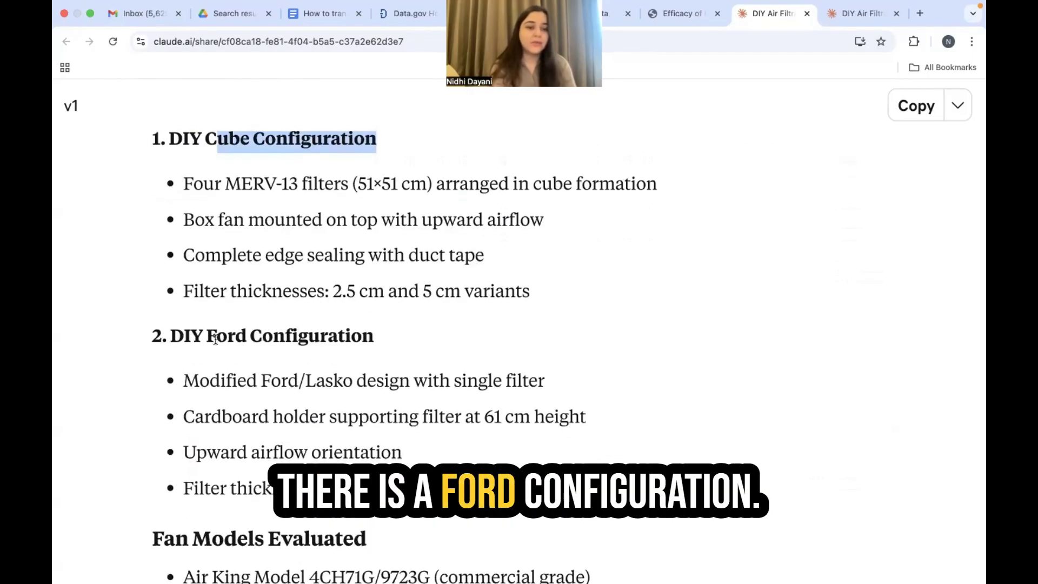
pyautogui.moveTo(216, 336); pyautogui.dragTo(470, 344)
pyautogui.scroll(-8, 470, 339)
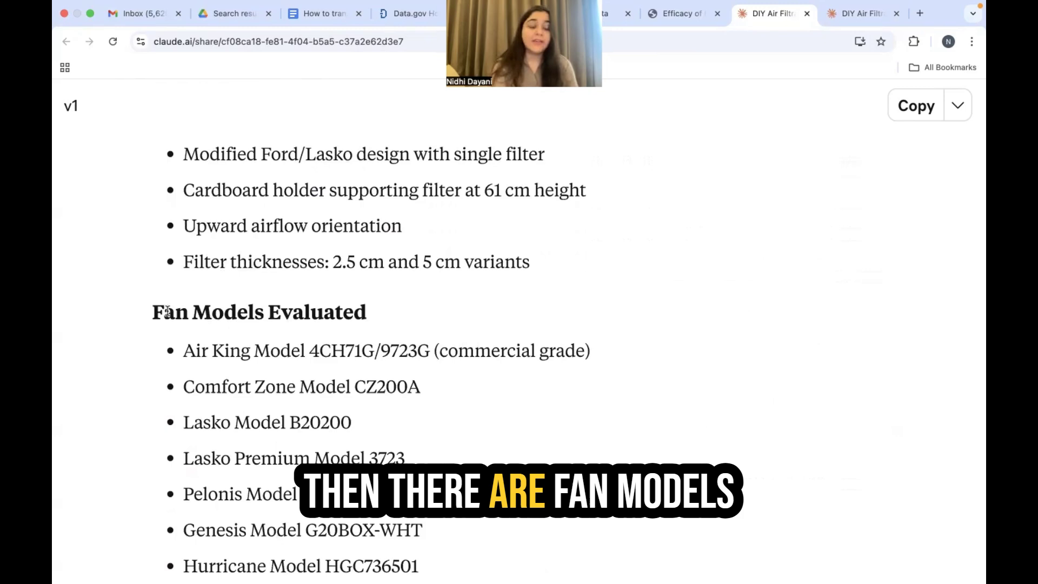
pyautogui.moveTo(164, 312); pyautogui.dragTo(515, 313)
pyautogui.scroll(-15, 515, 312)
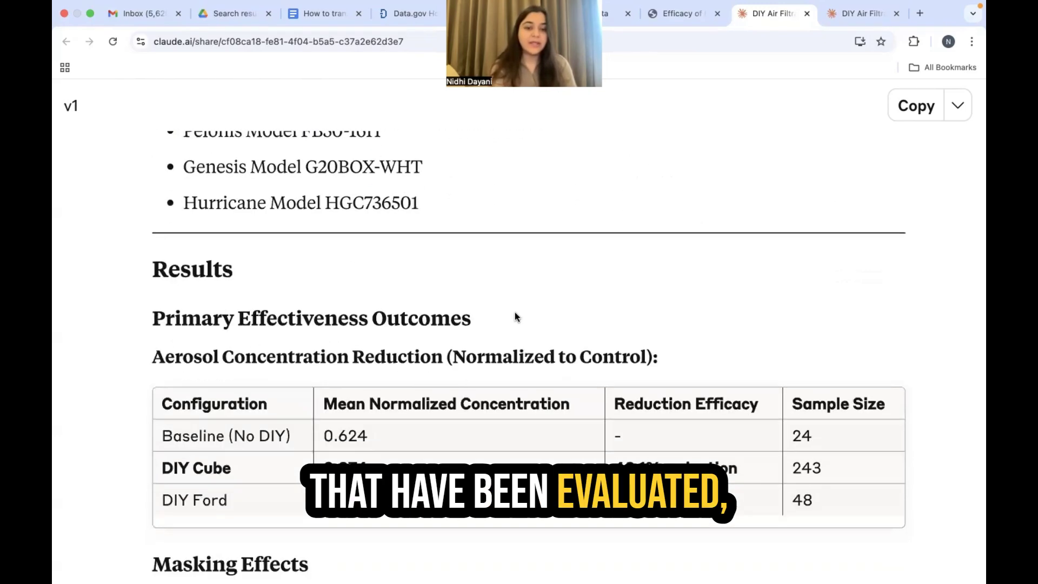
pyautogui.scroll(-2, 515, 313)
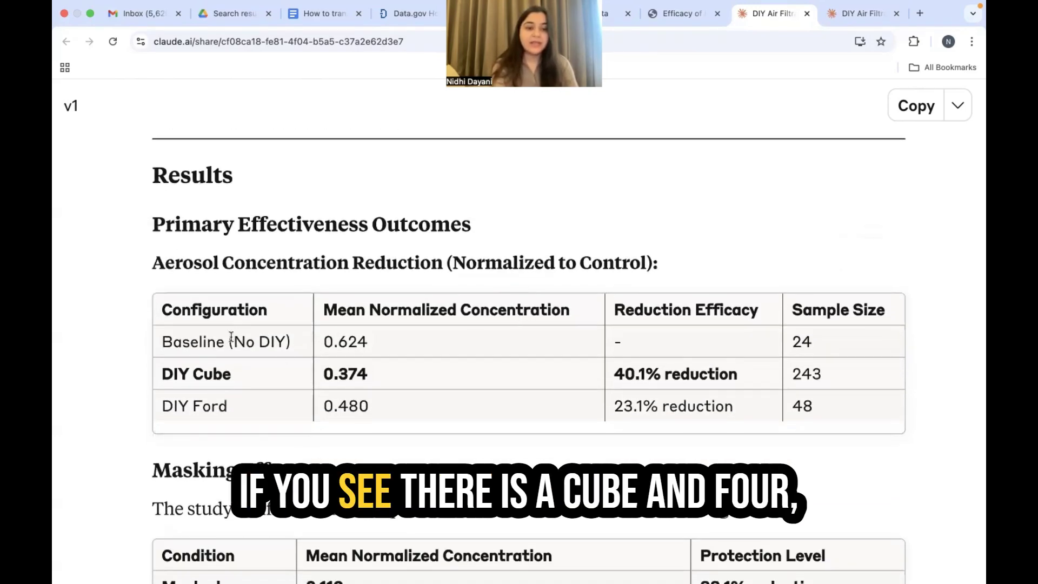
pyautogui.moveTo(338, 311); pyautogui.dragTo(887, 423)
pyautogui.click(782, 481)
# Highlight the Cost-Effectiveness and Implementation Feasibility paragraphs
pyautogui.scroll(-4, 783, 480)
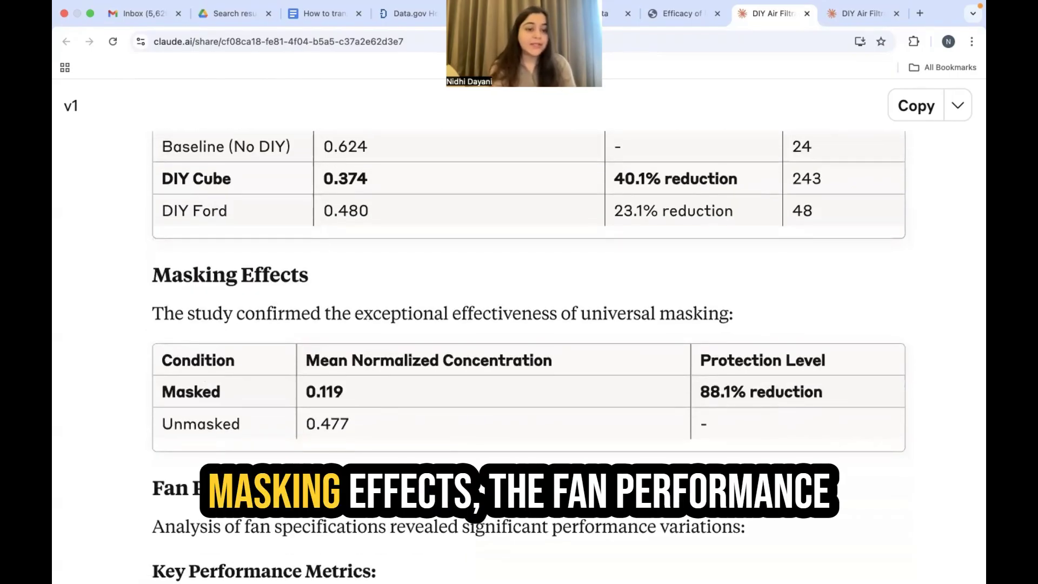
pyautogui.scroll(-5, 783, 481)
pyautogui.scroll(-6, 782, 481)
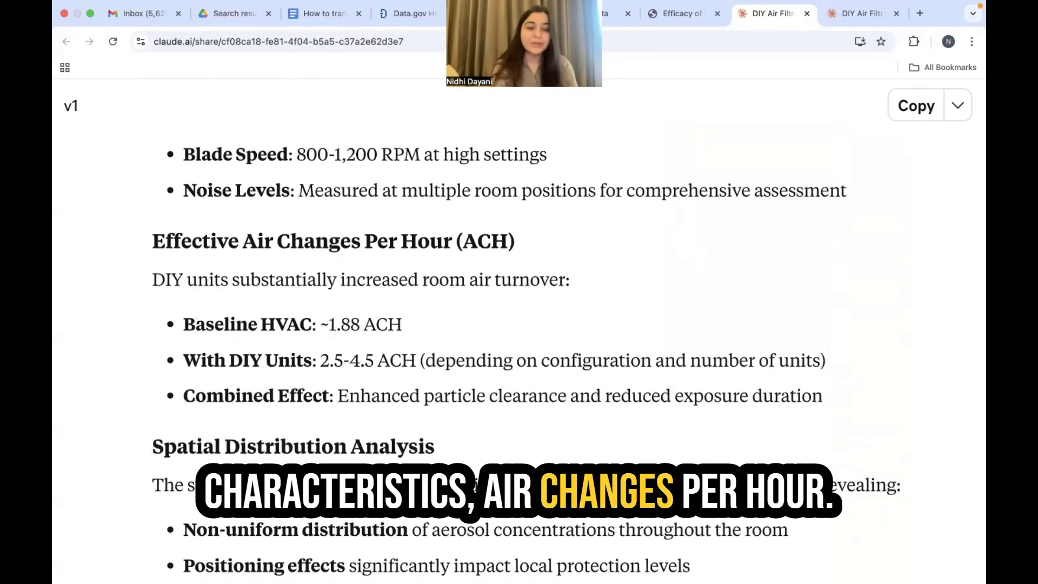
pyautogui.scroll(-7, 782, 481)
pyautogui.scroll(-3, 783, 481)
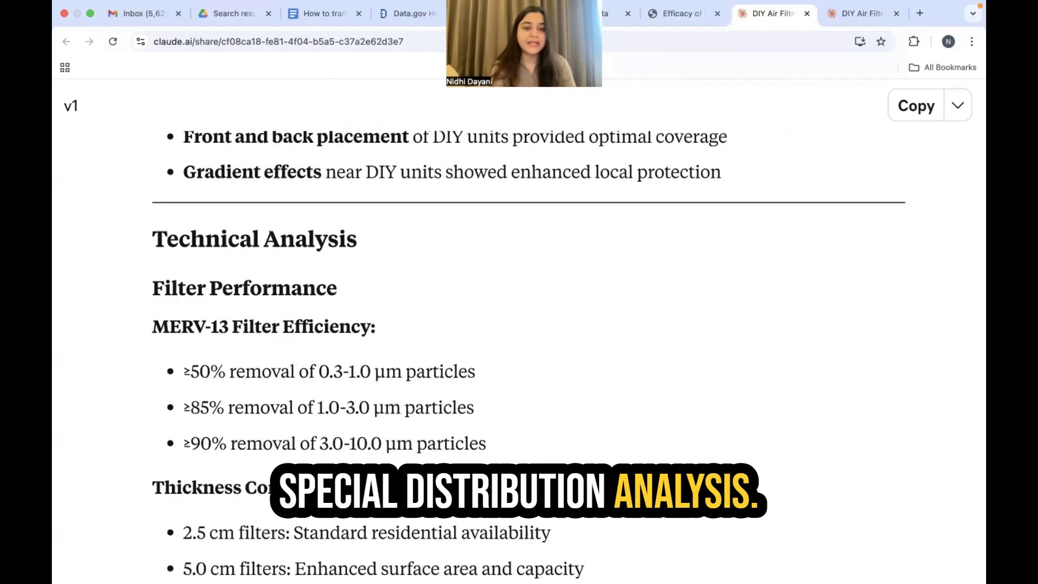
pyautogui.scroll(-10, 685, 504)
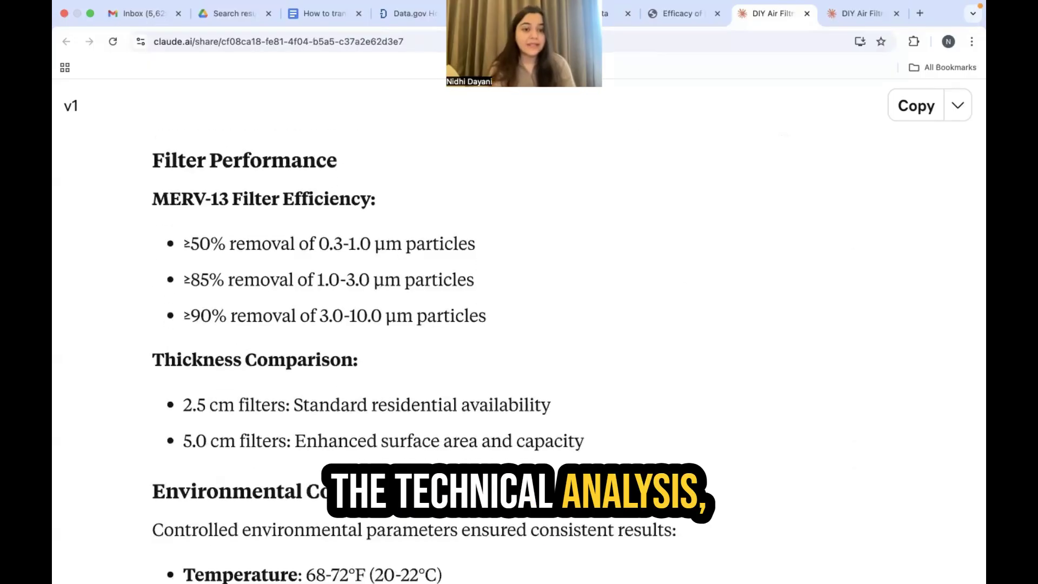
pyautogui.scroll(-6, 684, 504)
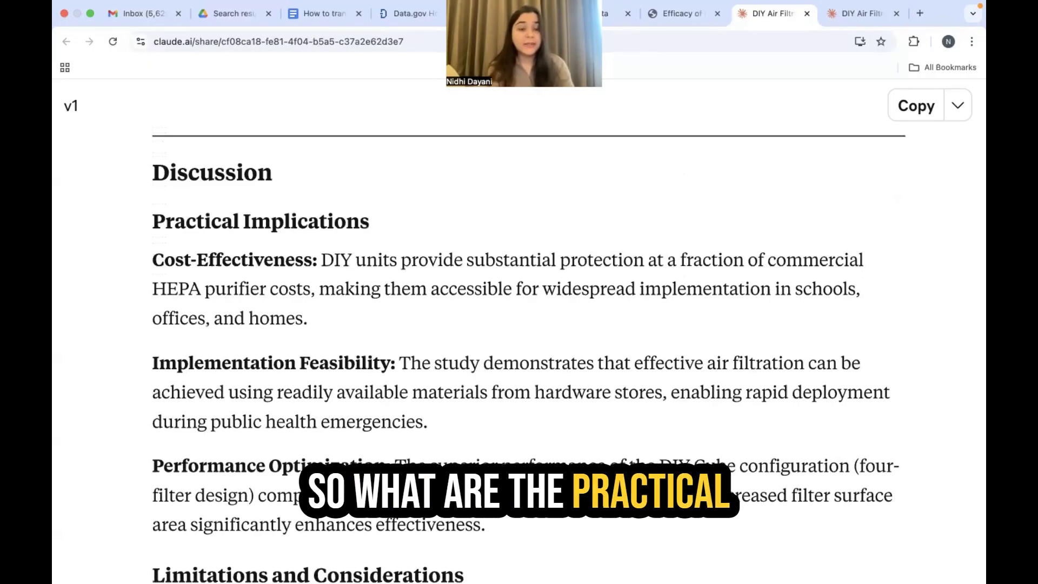
pyautogui.scroll(-1, 258, 296)
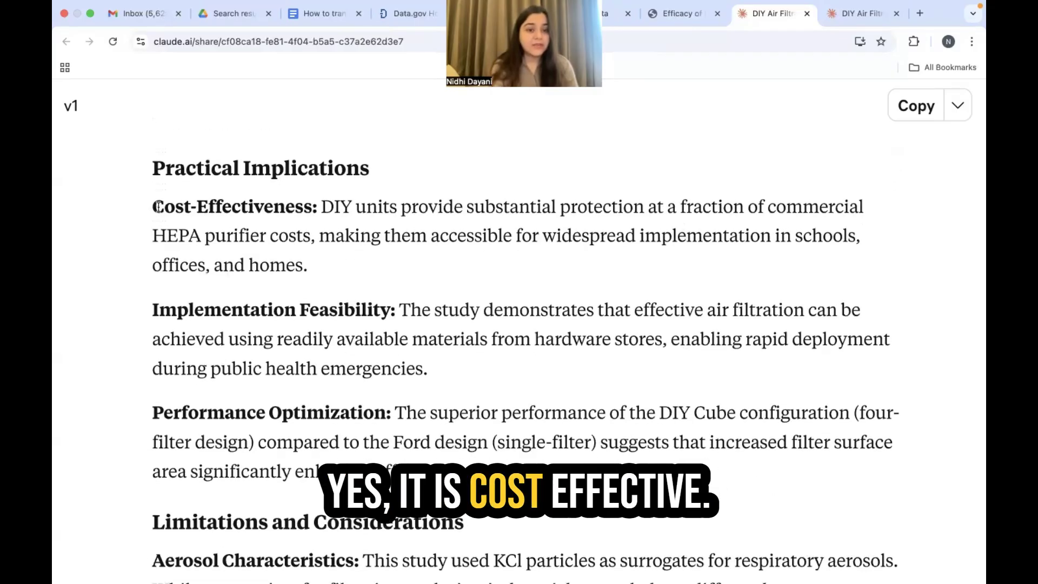
pyautogui.moveTo(157, 207); pyautogui.dragTo(309, 273)
pyautogui.moveTo(159, 310); pyautogui.dragTo(457, 379)
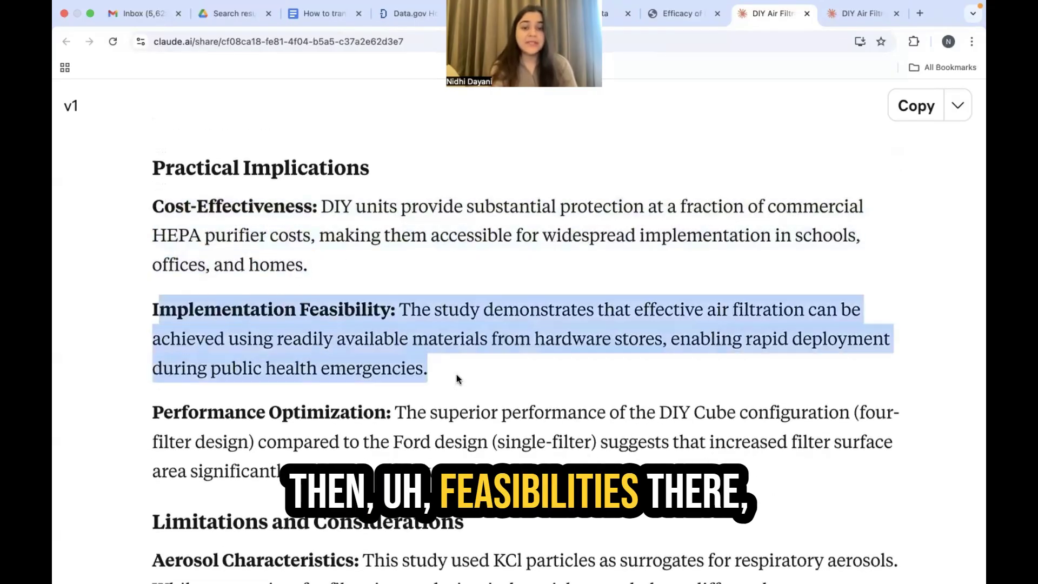
pyautogui.scroll(-2, 457, 376)
pyautogui.moveTo(181, 335); pyautogui.dragTo(445, 411)
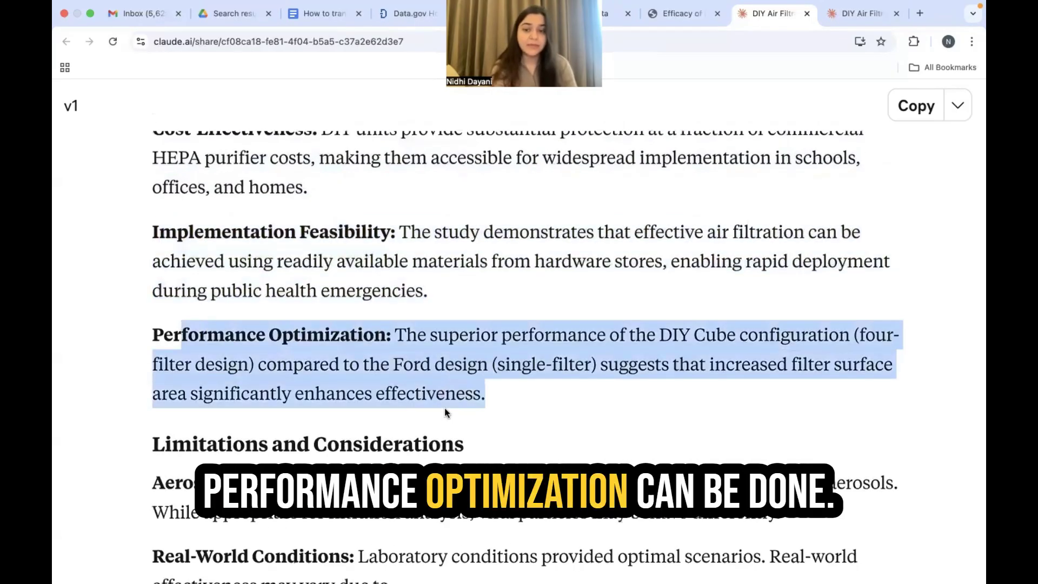
# Highlight the Aerosol Characteristics and Real-World Conditions limitations, then read down to the Conclusions and citation
pyautogui.scroll(-4, 445, 411)
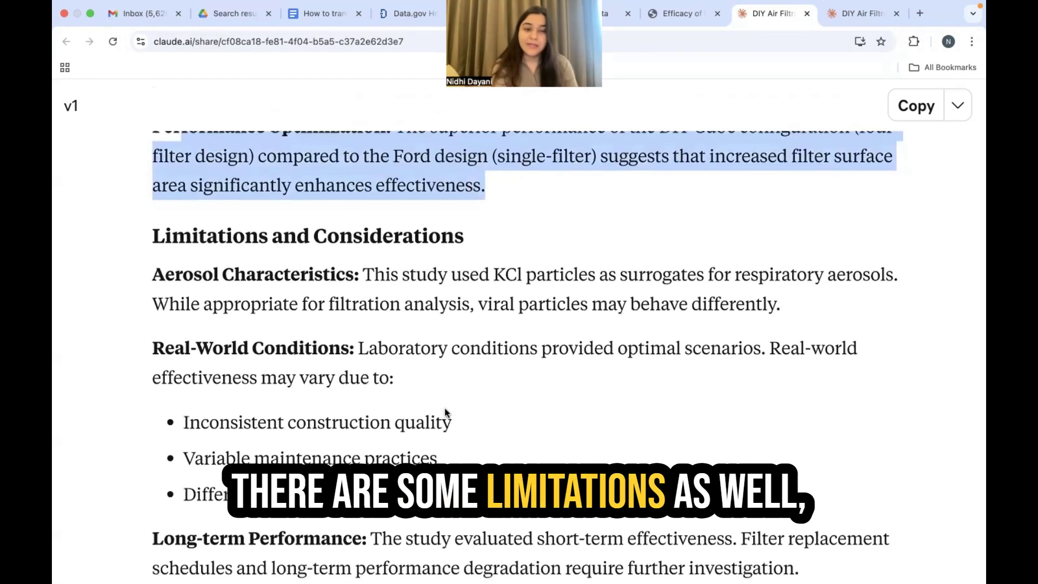
pyautogui.scroll(-1, 444, 410)
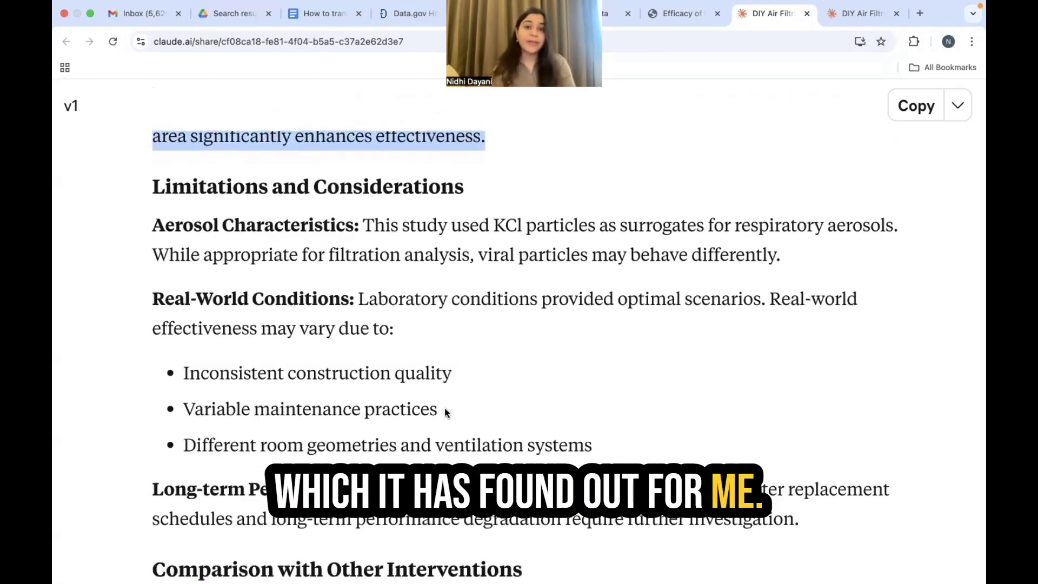
pyautogui.scroll(-1, 445, 407)
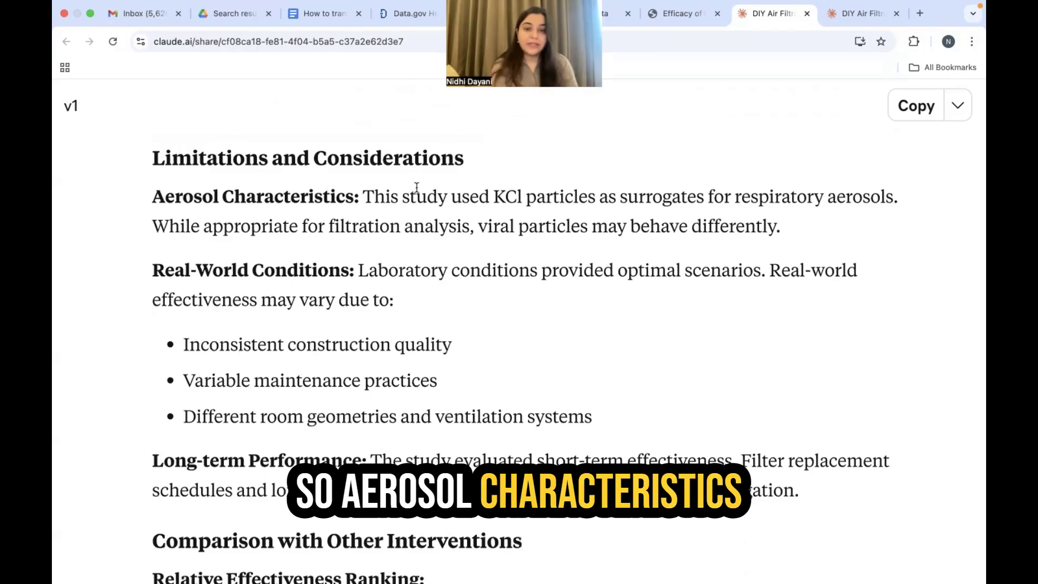
pyautogui.moveTo(412, 200); pyautogui.dragTo(798, 234)
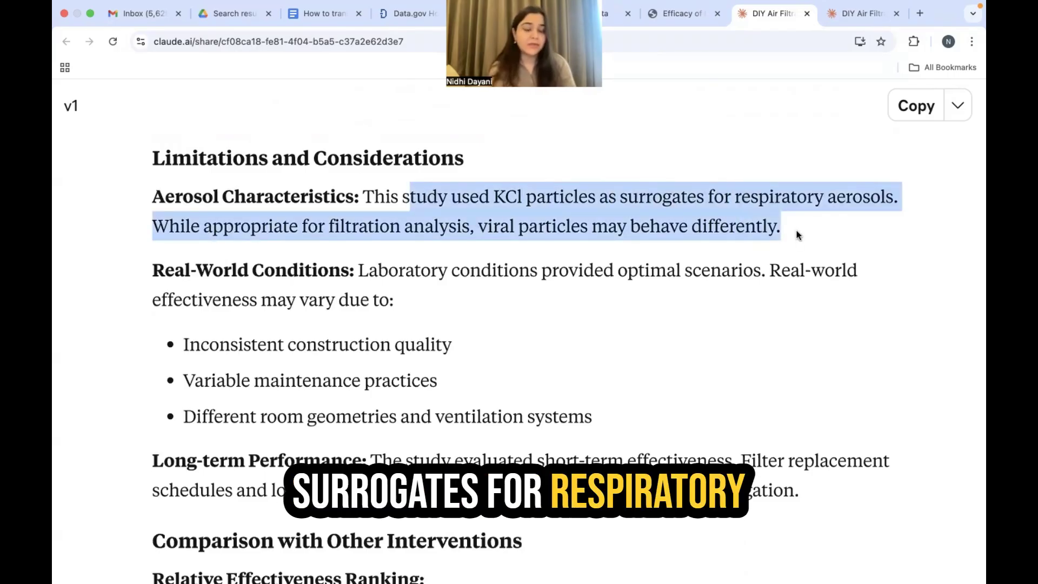
pyautogui.moveTo(153, 270); pyautogui.dragTo(606, 431)
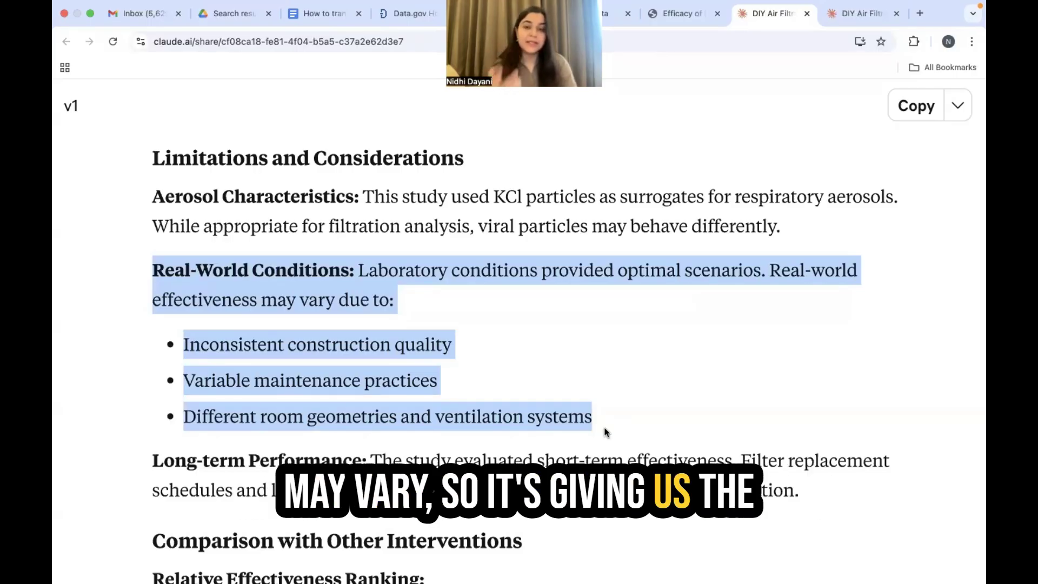
pyautogui.scroll(-6, 605, 427)
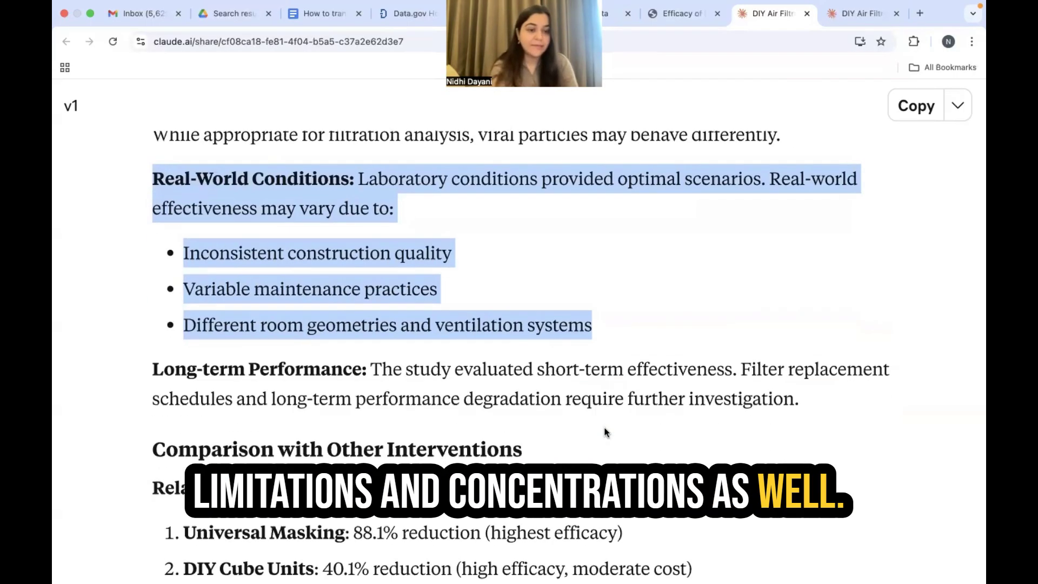
pyautogui.scroll(-6, 605, 427)
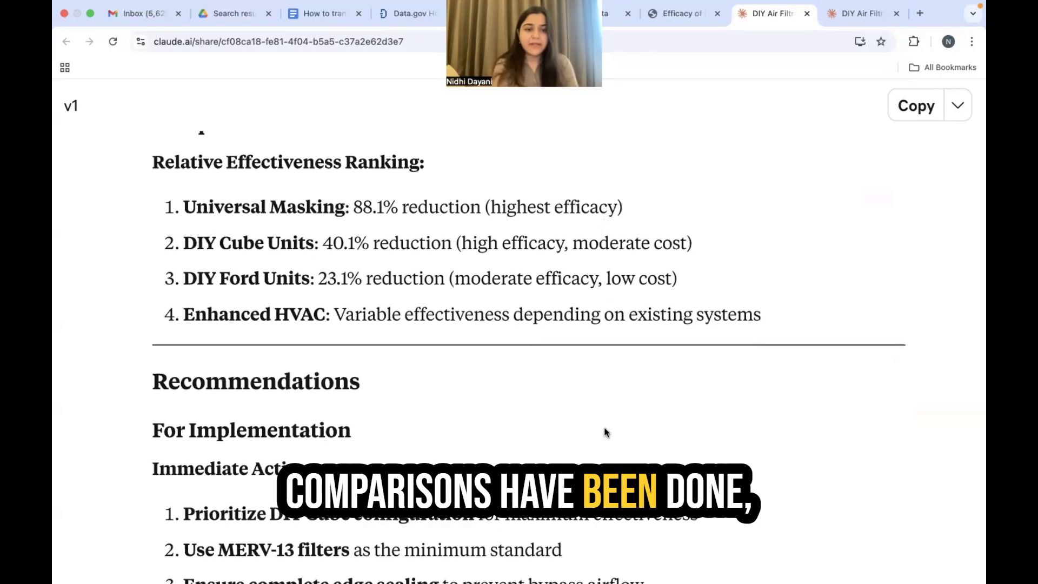
pyautogui.scroll(-15, 605, 428)
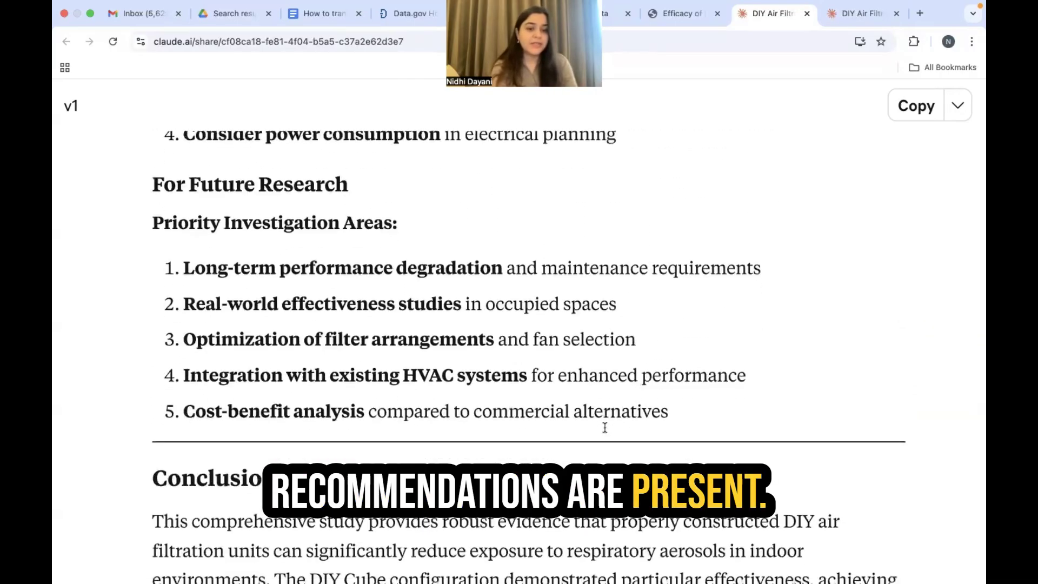
pyautogui.scroll(-5, 605, 429)
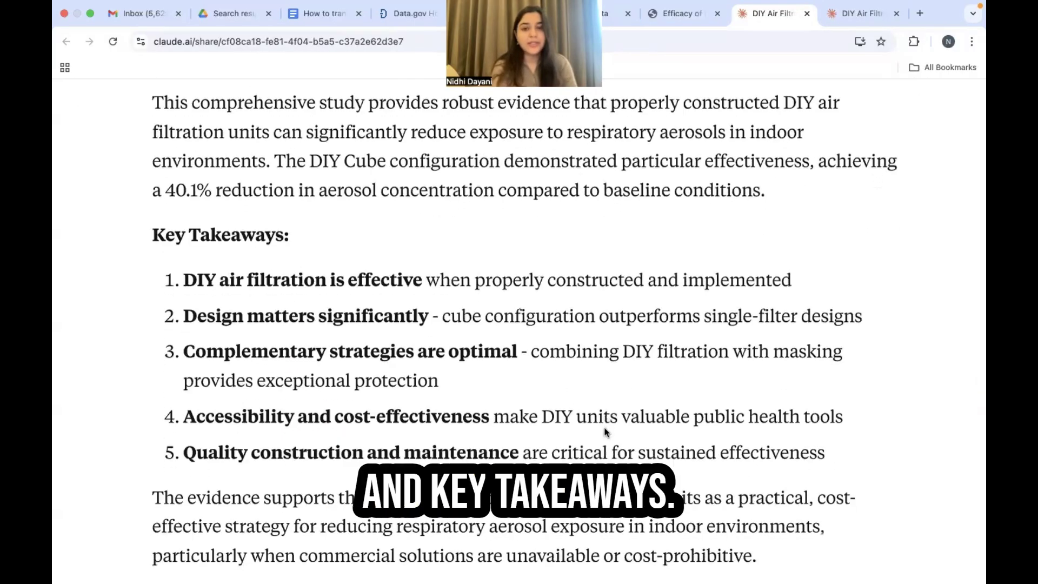
pyautogui.scroll(-2, 604, 432)
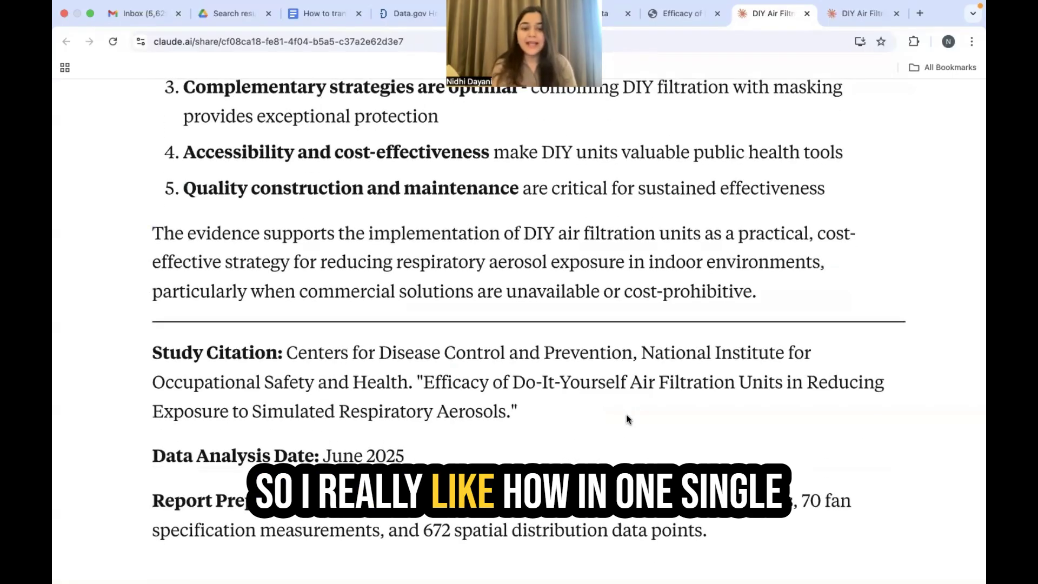
pyautogui.scroll(-5, 626, 415)
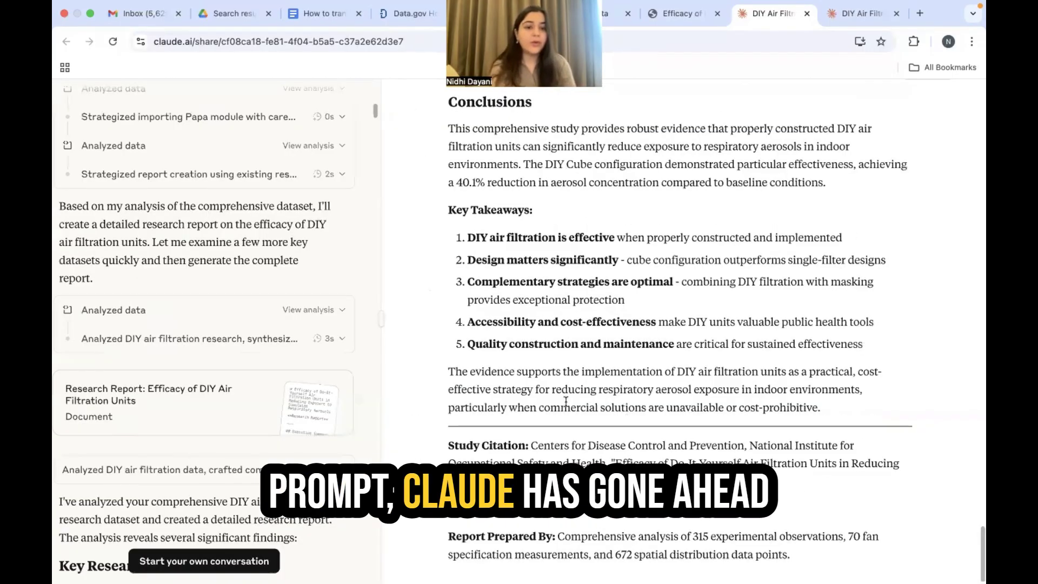
# Scroll the report back up to its title and Executive Summary
pyautogui.scroll(3, 565, 402)
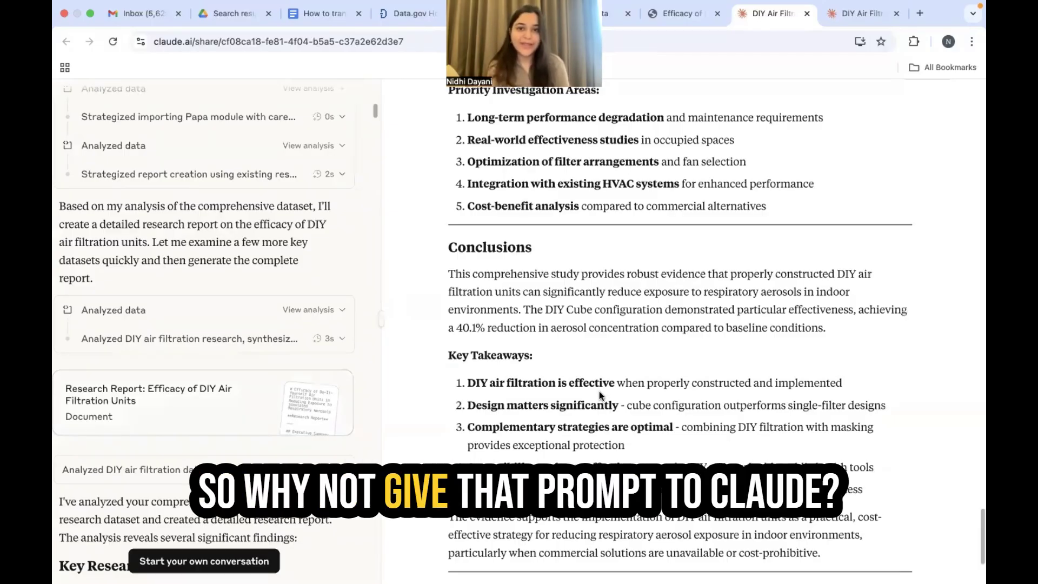
pyautogui.scroll(10, 599, 391)
pyautogui.scroll(15, 599, 391)
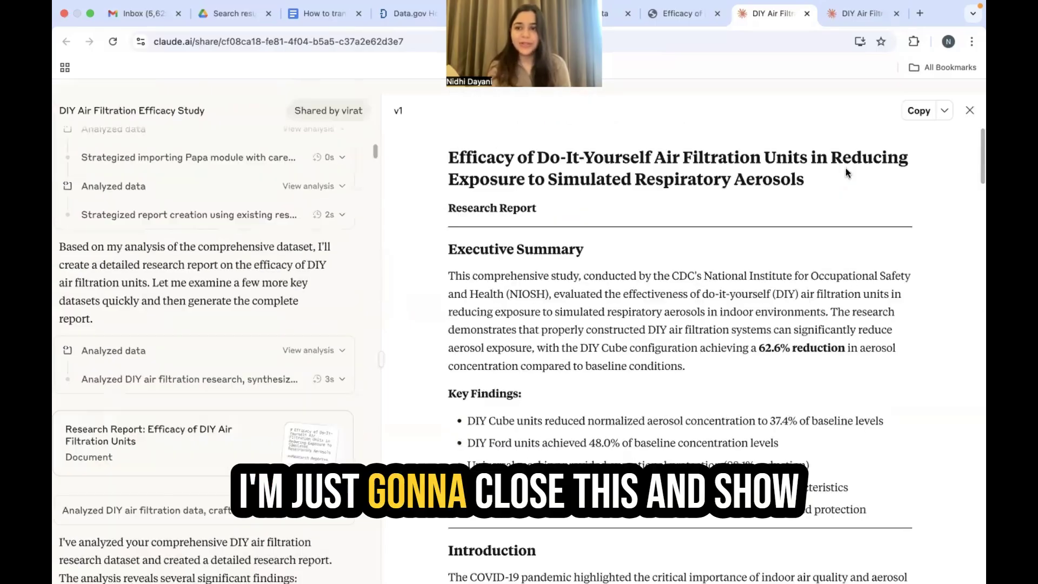
# Close the report and highlight the follow-up question about research report structures
pyautogui.press('Escape')
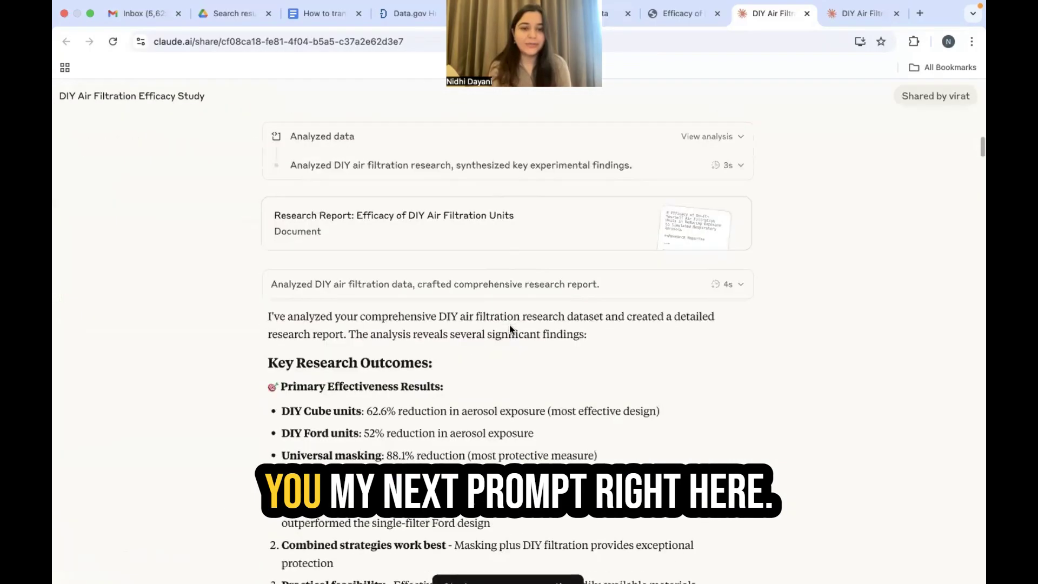
pyautogui.scroll(-4, 509, 326)
pyautogui.scroll(-7, 510, 326)
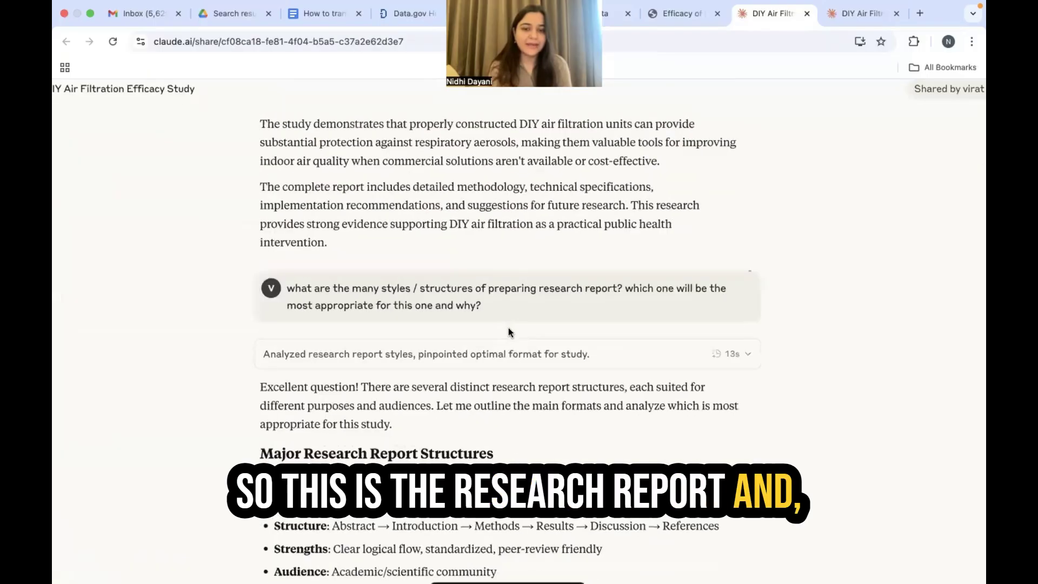
pyautogui.scroll(3, 509, 328)
pyautogui.scroll(-2, 508, 329)
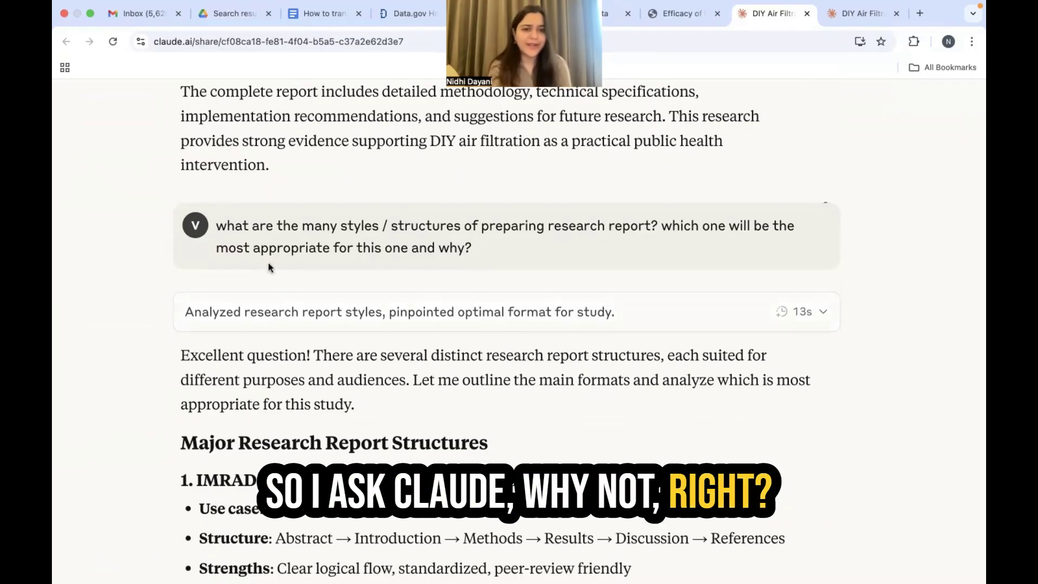
pyautogui.moveTo(222, 231); pyautogui.dragTo(516, 249)
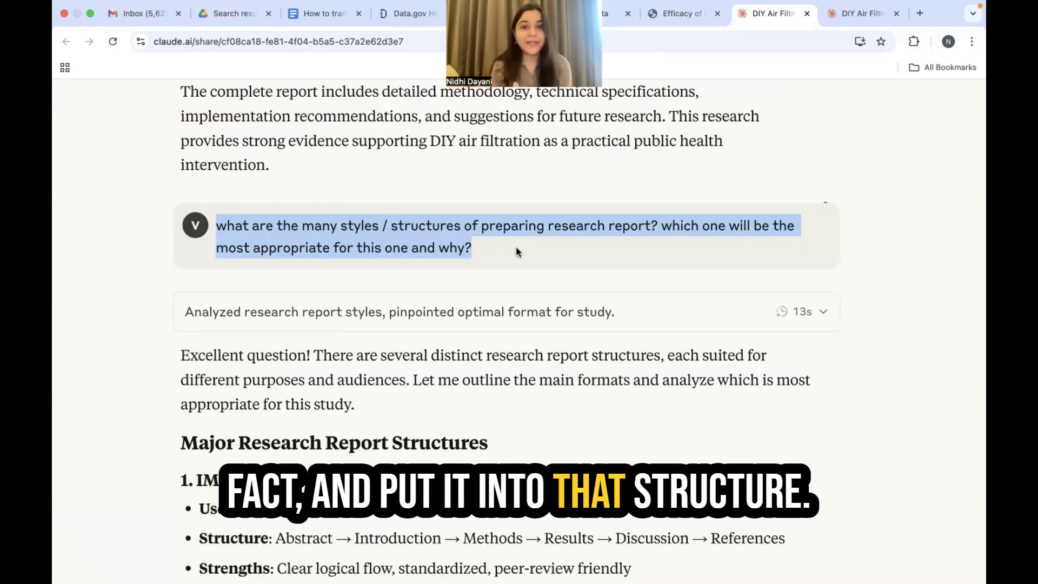
pyautogui.scroll(-5, 515, 251)
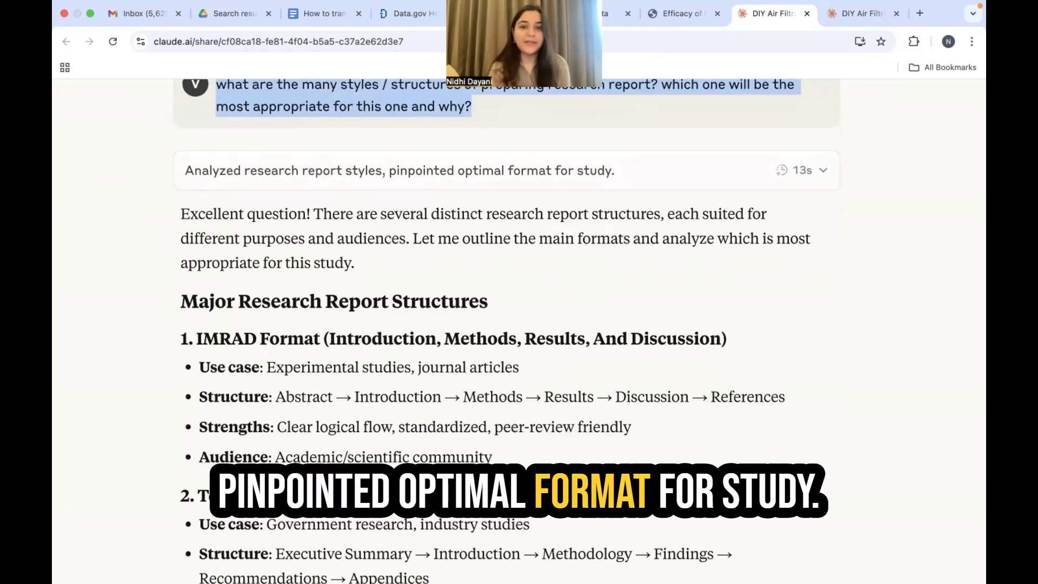
# Scroll through the report format comparisons, highlighting key format headings
pyautogui.scroll(-4, 297, 322)
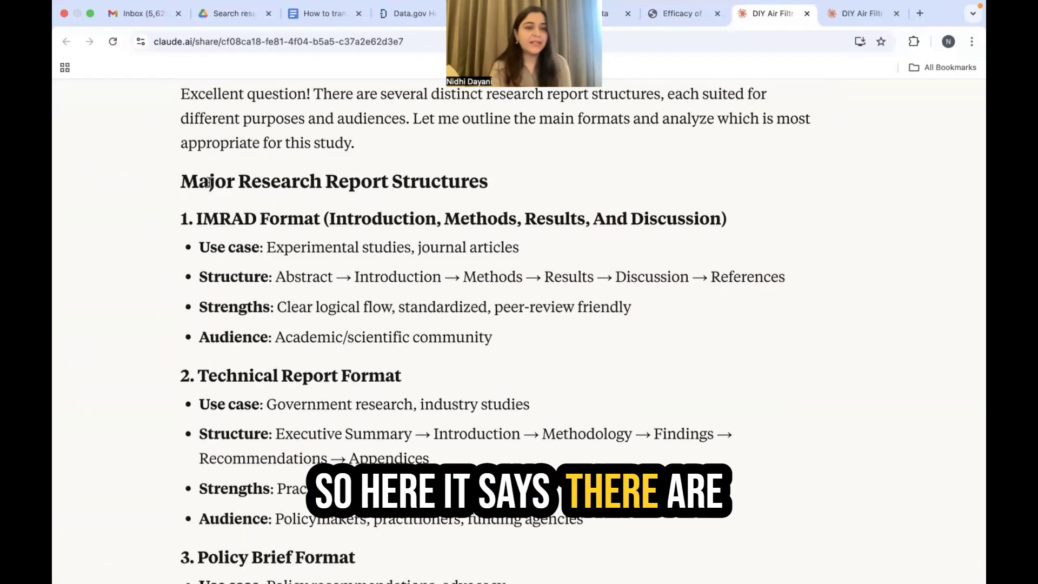
pyautogui.moveTo(208, 183); pyautogui.dragTo(520, 183)
pyautogui.scroll(-1, 518, 178)
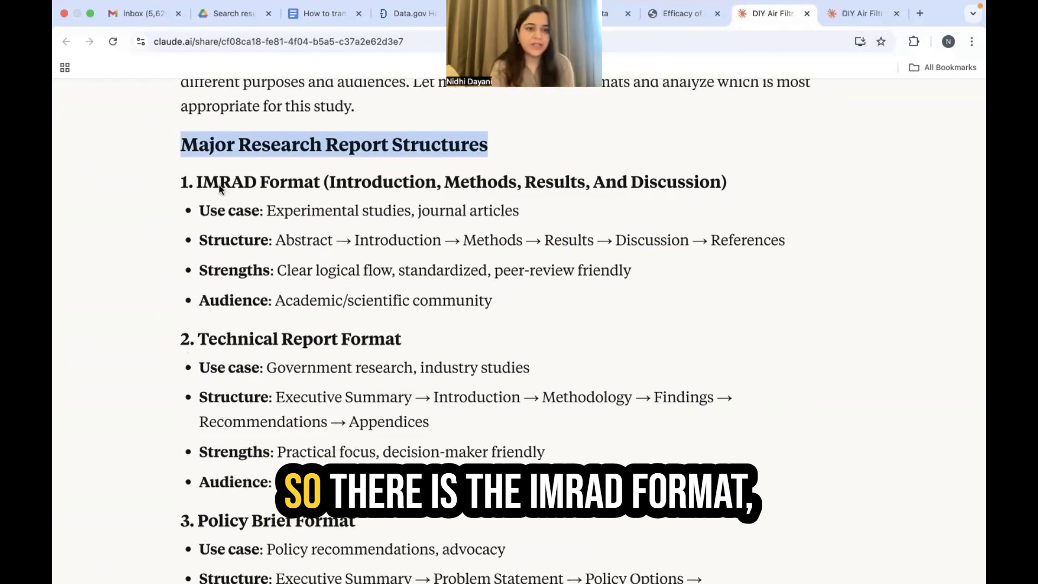
pyautogui.click(197, 185)
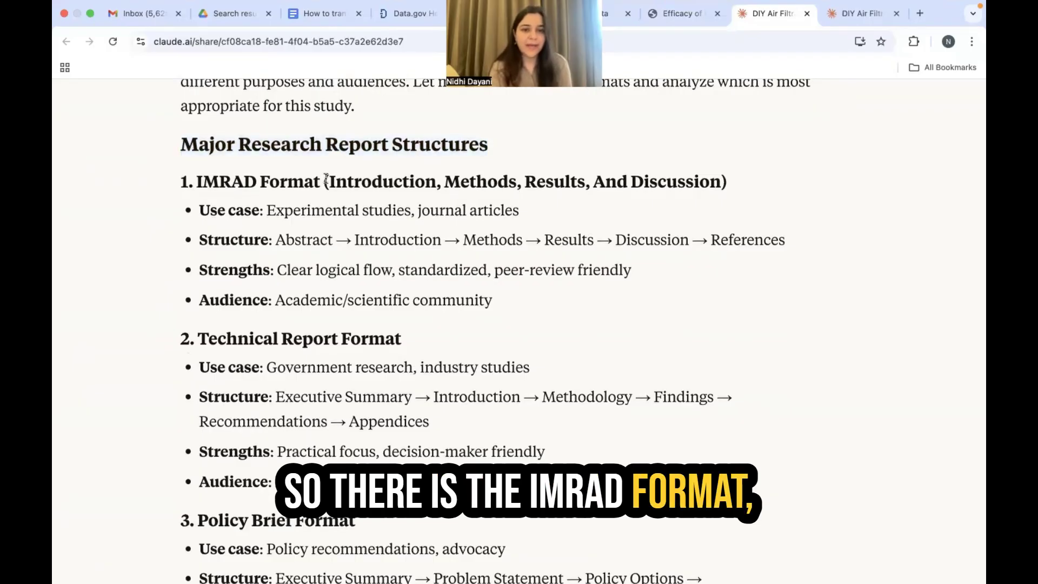
pyautogui.scroll(-3, 576, 199)
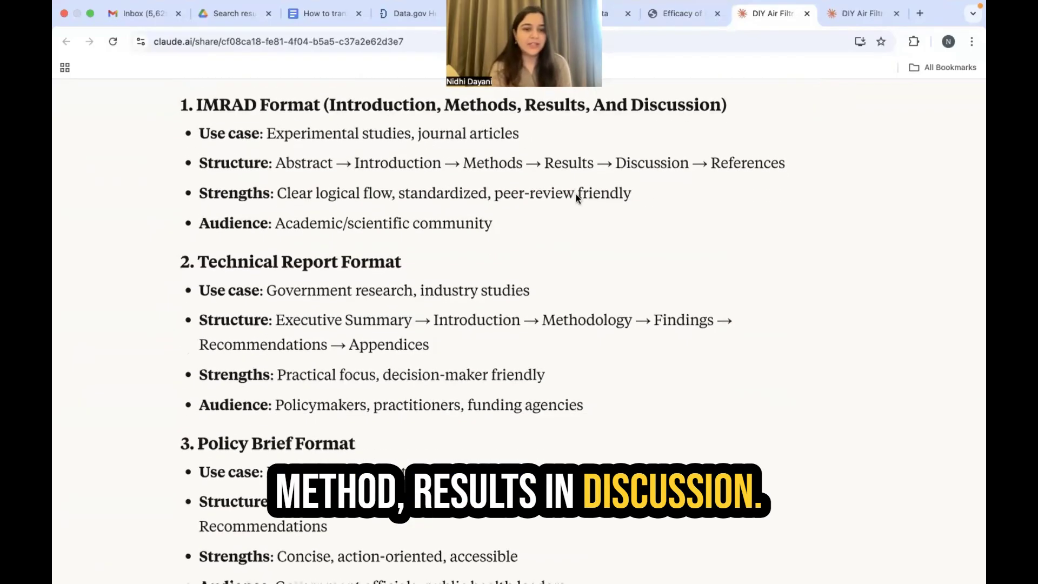
pyautogui.scroll(-8, 577, 196)
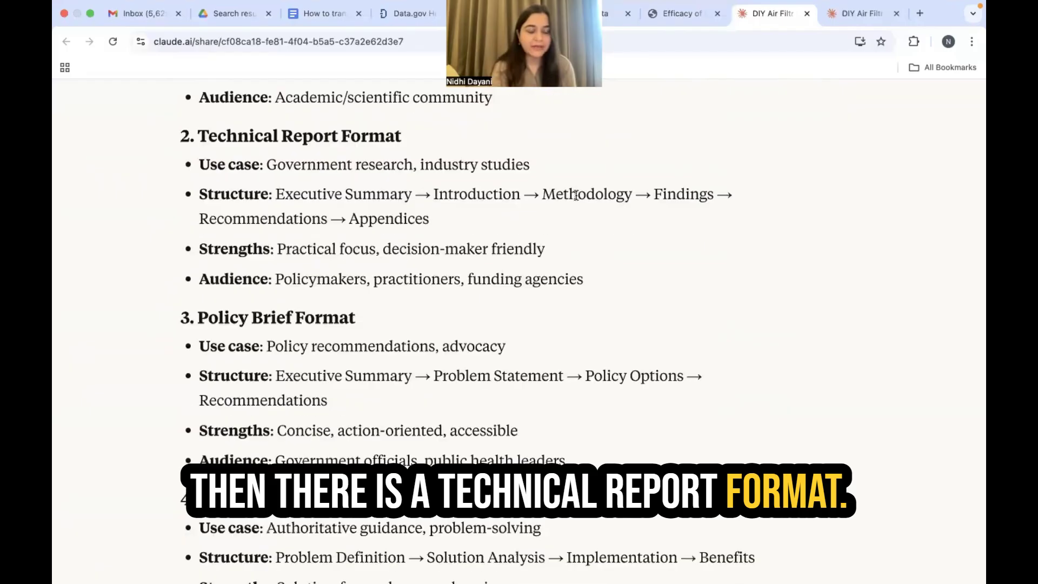
pyautogui.scroll(-7, 577, 199)
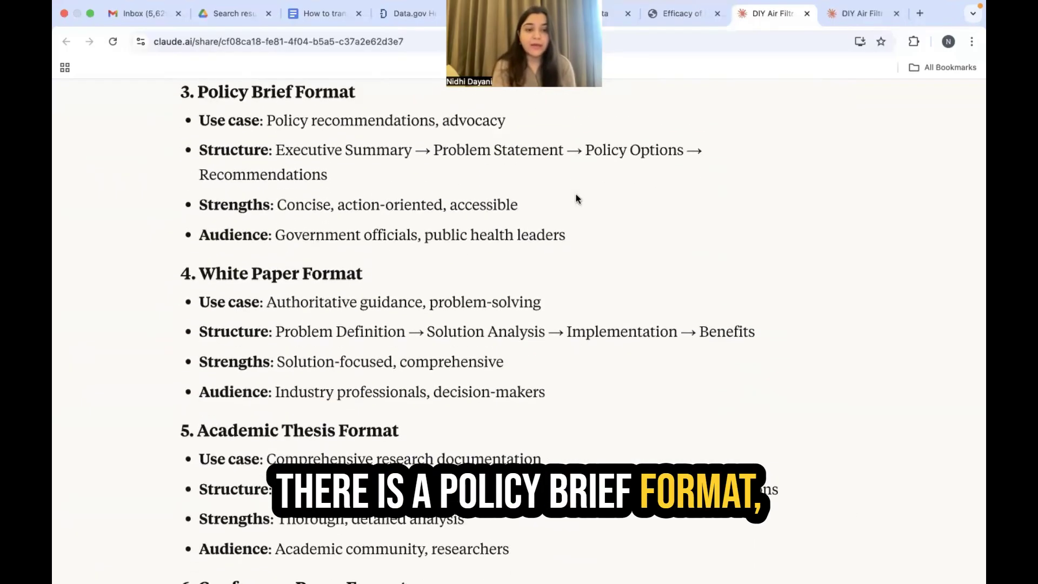
pyautogui.scroll(-4, 577, 199)
pyautogui.scroll(-6, 577, 199)
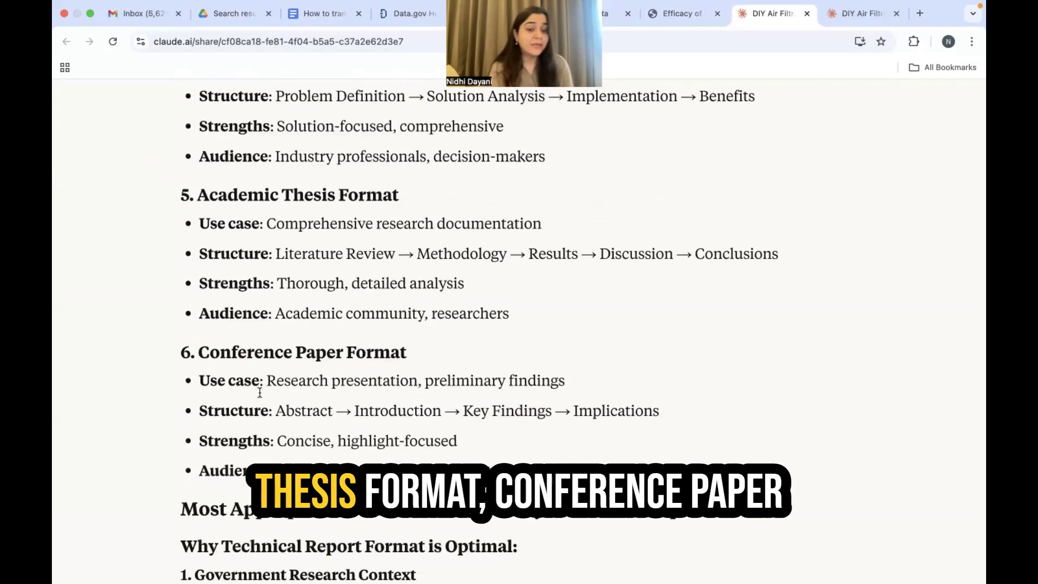
pyautogui.moveTo(183, 303); pyautogui.dragTo(485, 309)
pyautogui.scroll(-1, 486, 309)
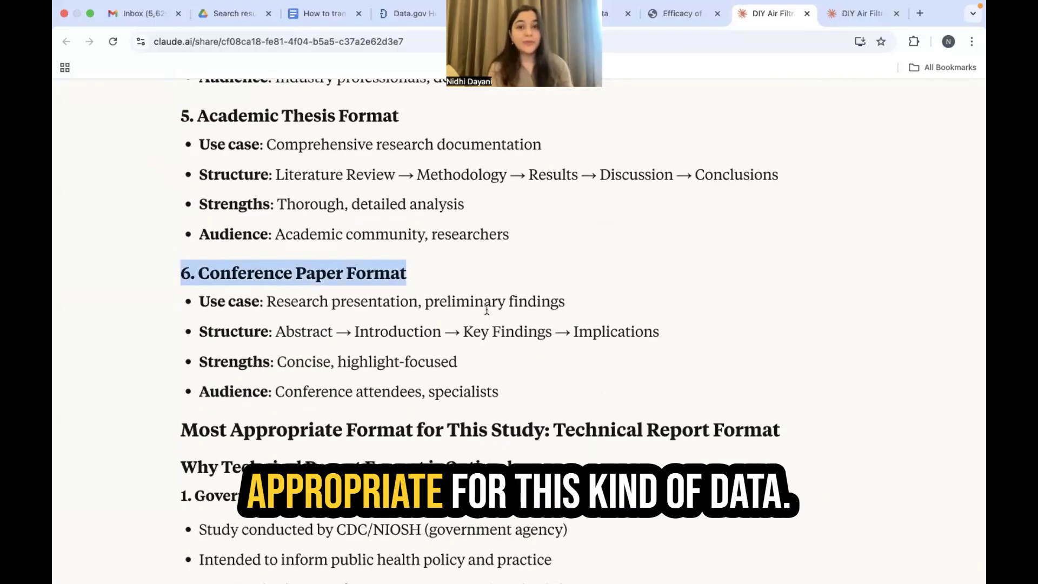
pyautogui.scroll(-7, 486, 309)
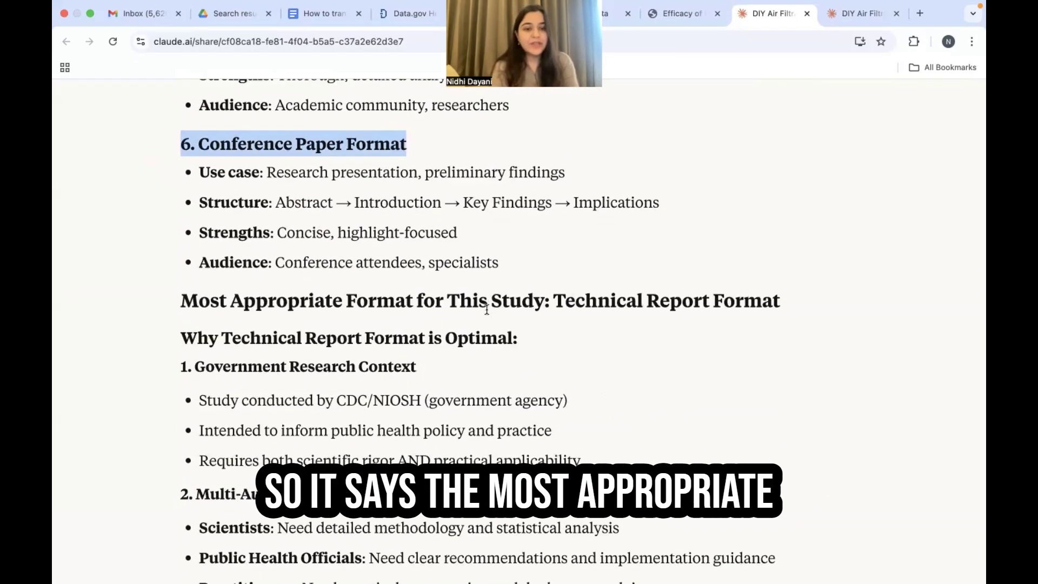
# Highlight the Most Appropriate Format and Why Technical Report Format is Optimal headings
pyautogui.click(552, 208)
pyautogui.moveTo(552, 208); pyautogui.dragTo(790, 222)
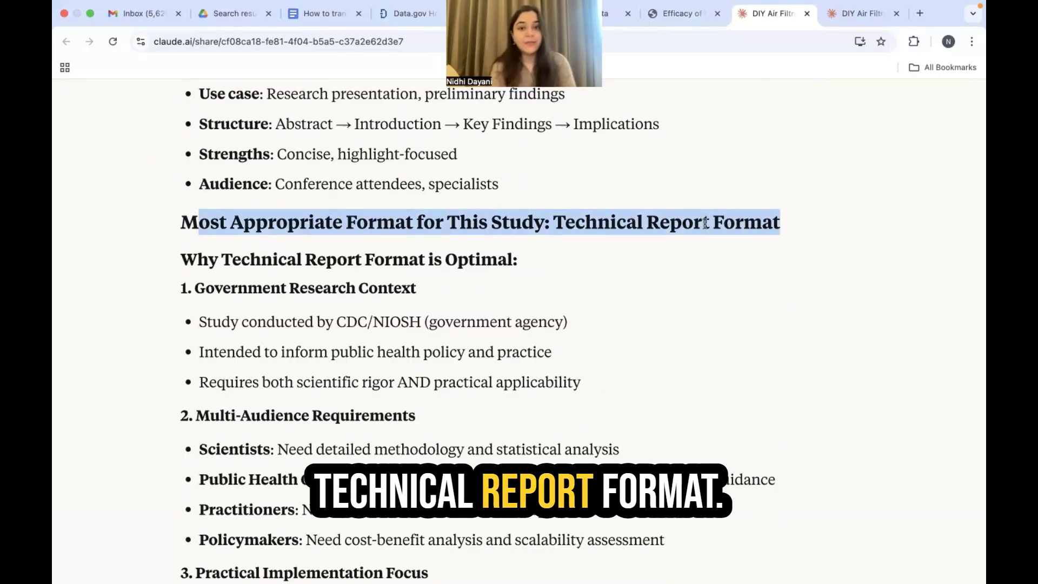
pyautogui.scroll(-2, 627, 211)
pyautogui.tripleClick(621, 206)
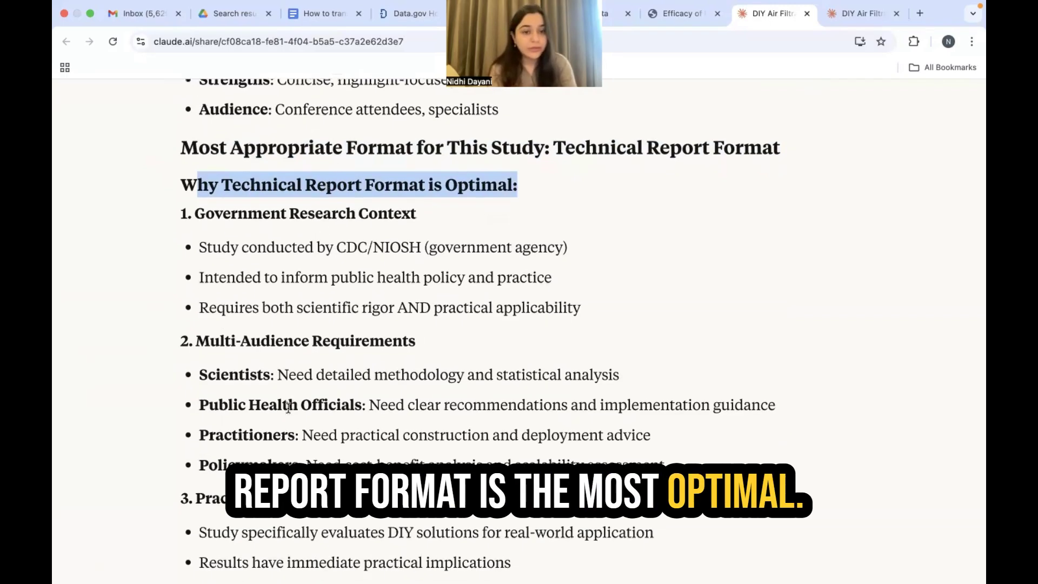
pyautogui.scroll(-2, 328, 197)
# Highlight the Government Research Context and Optimal Structure for This Study headings
pyautogui.moveTo(201, 168); pyautogui.dragTo(420, 168)
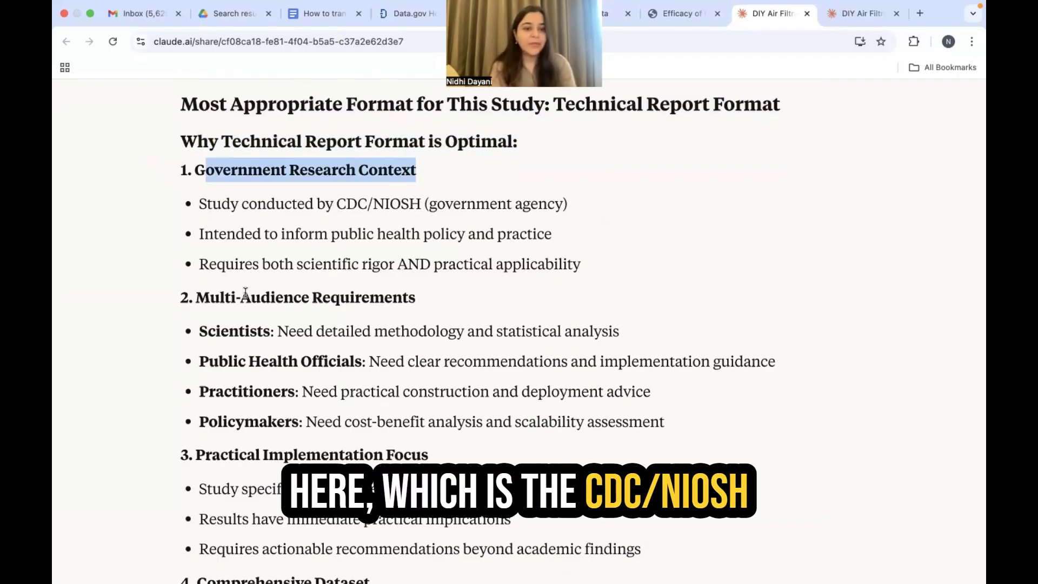
pyautogui.moveTo(246, 292); pyautogui.dragTo(473, 285)
pyautogui.scroll(-5, 472, 285)
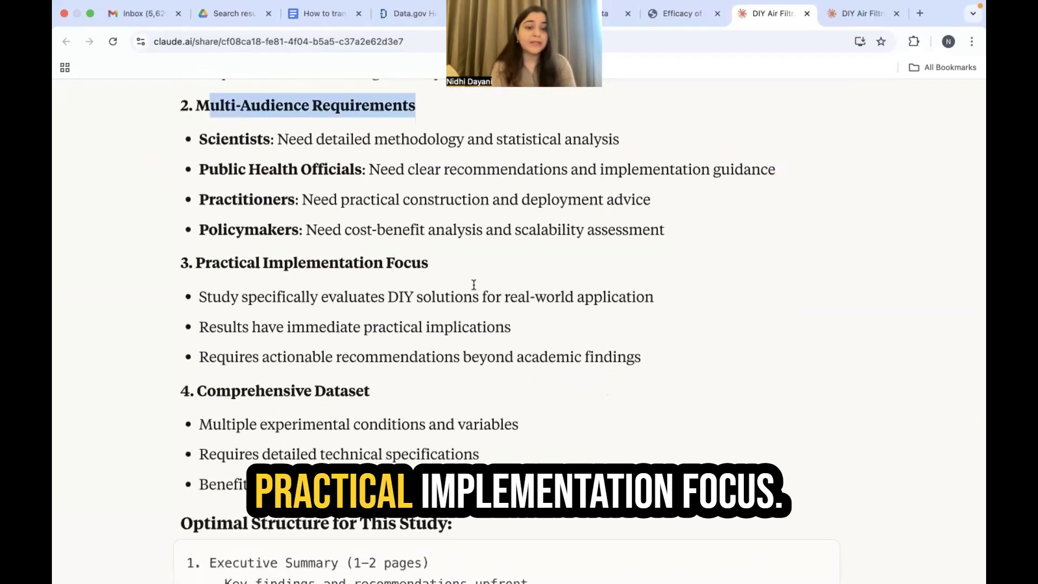
pyautogui.moveTo(247, 264); pyautogui.dragTo(403, 264)
pyautogui.scroll(-3, 398, 265)
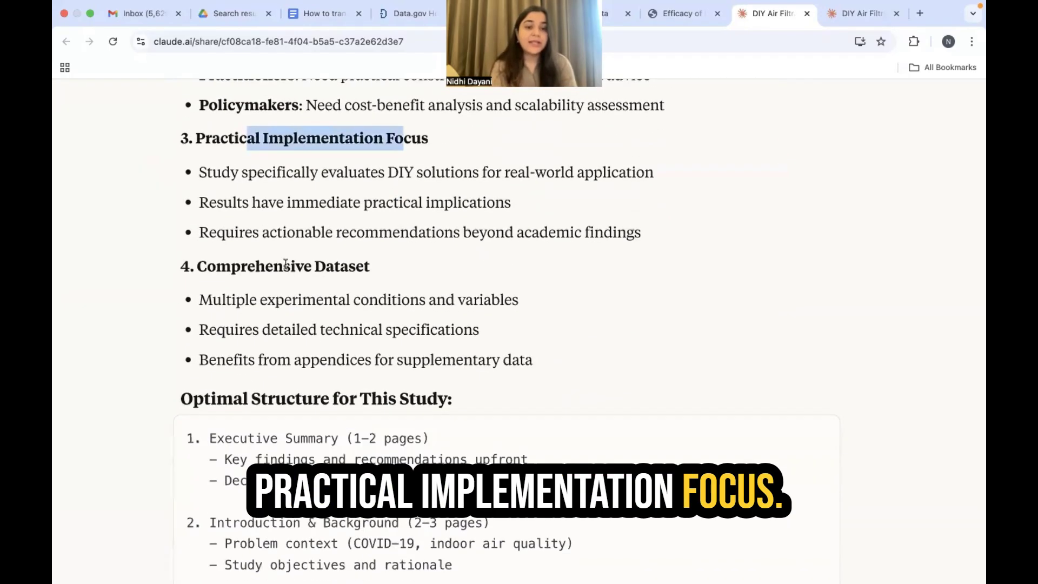
pyautogui.scroll(-3, 279, 306)
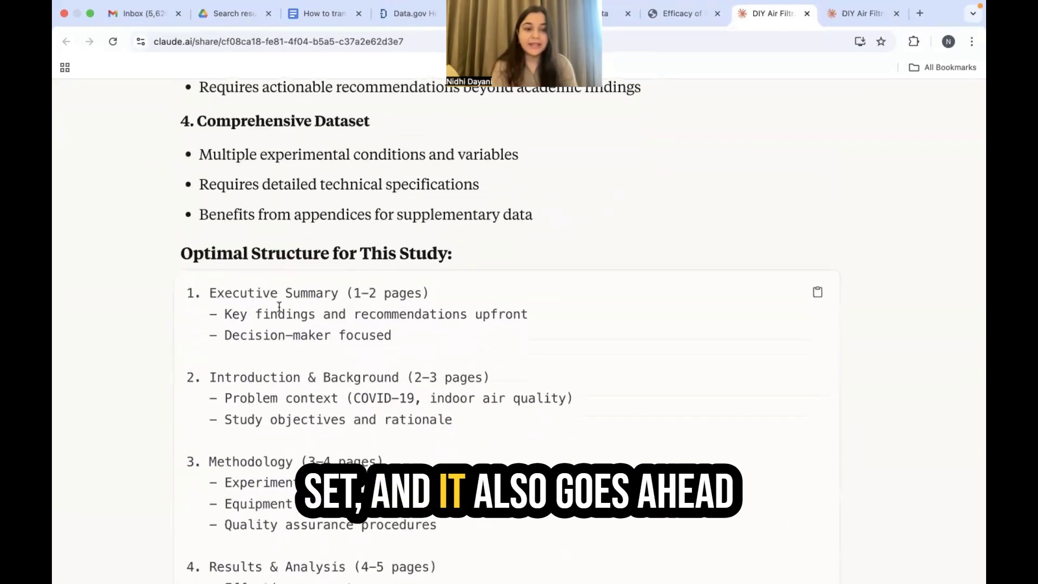
pyautogui.moveTo(180, 253); pyautogui.dragTo(466, 255)
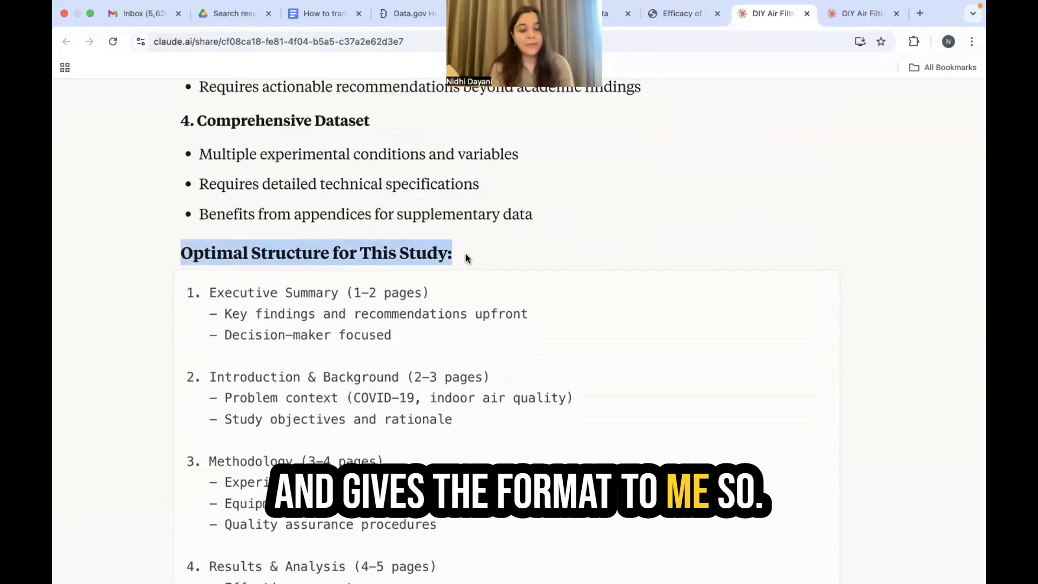
pyautogui.scroll(-10, 466, 254)
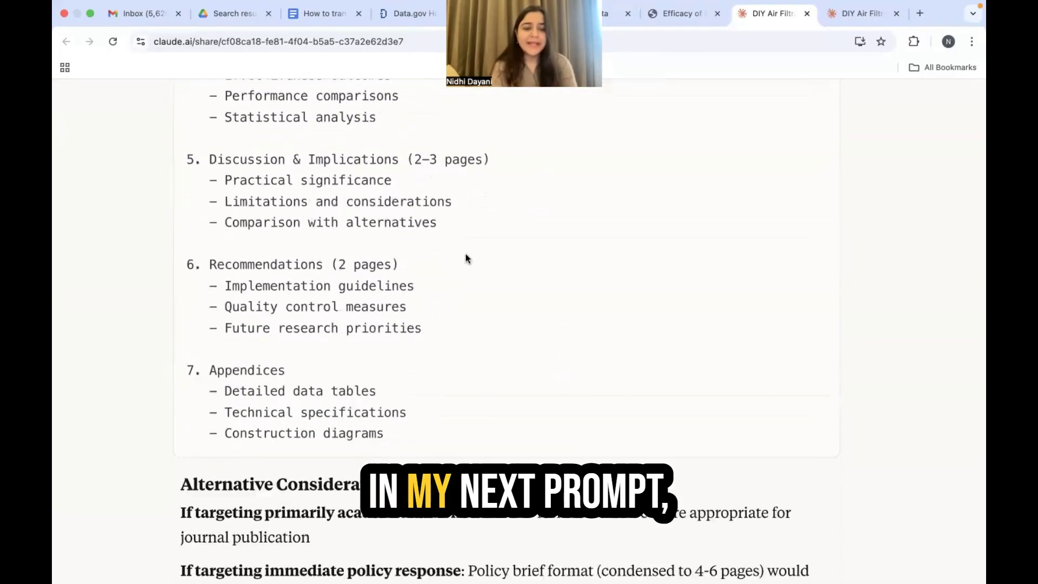
pyautogui.scroll(-12, 465, 254)
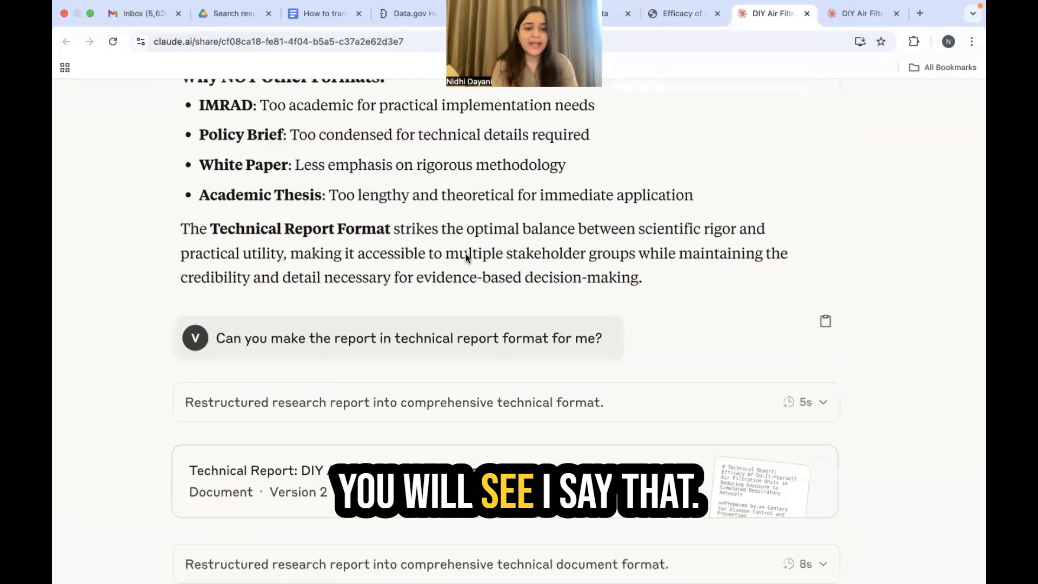
# Open Technical Report version 2, widen its panel over the chat and highlight the title
pyautogui.scroll(-1, 465, 254)
pyautogui.moveTo(216, 296); pyautogui.dragTo(546, 295)
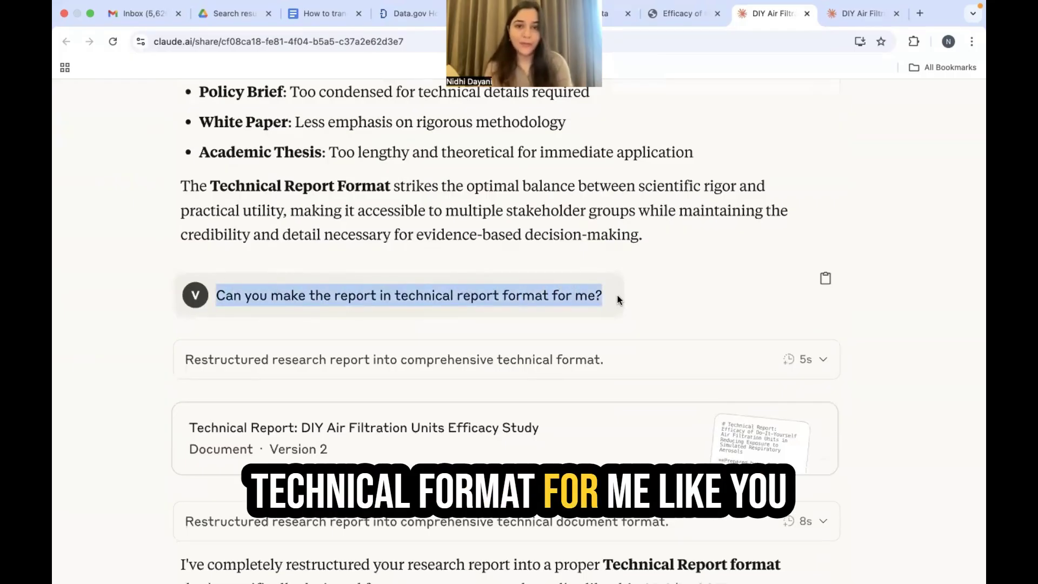
pyautogui.scroll(-3, 617, 299)
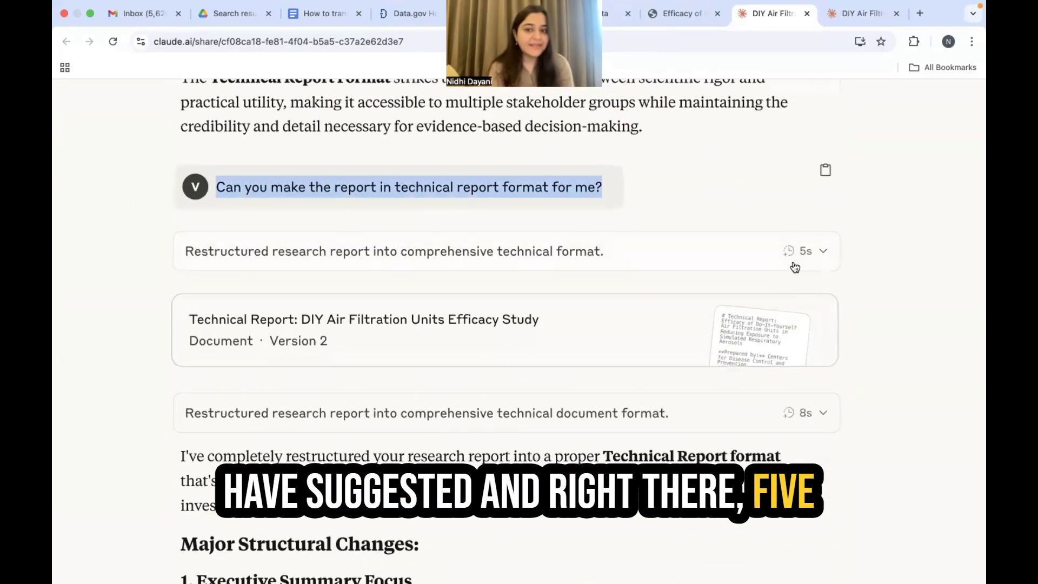
pyautogui.click(473, 357)
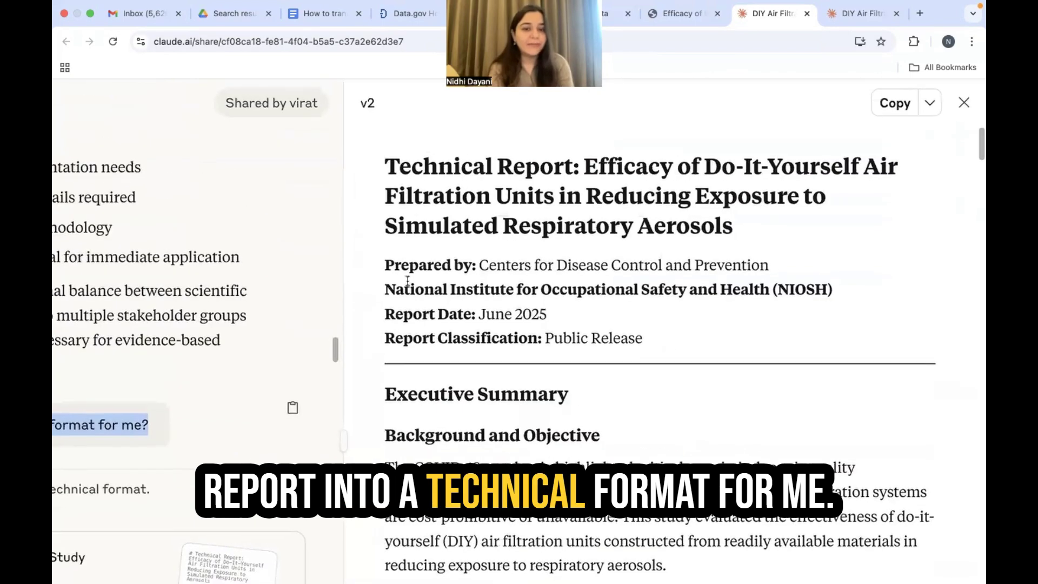
pyautogui.moveTo(337, 273); pyautogui.dragTo(87, 275)
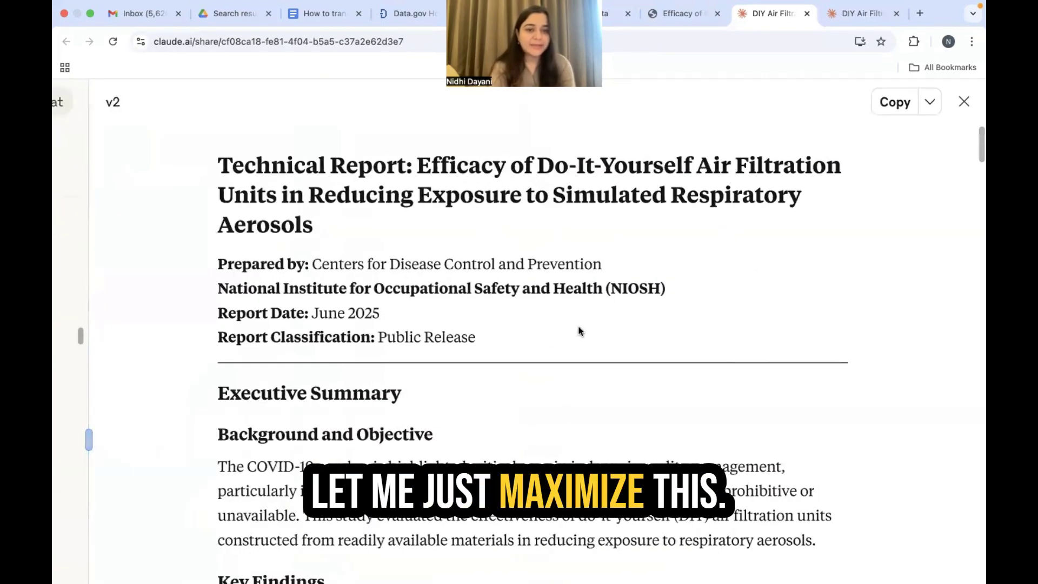
pyautogui.moveTo(219, 162); pyautogui.dragTo(352, 233)
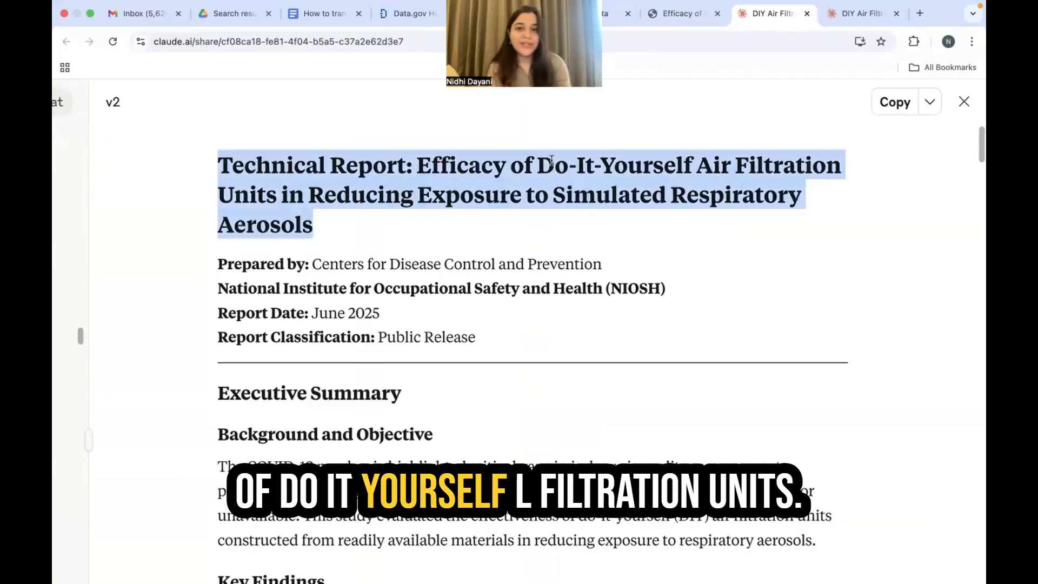
# Highlight the report's introduction passage and its primary and secondary objectives
pyautogui.scroll(-1, 527, 339)
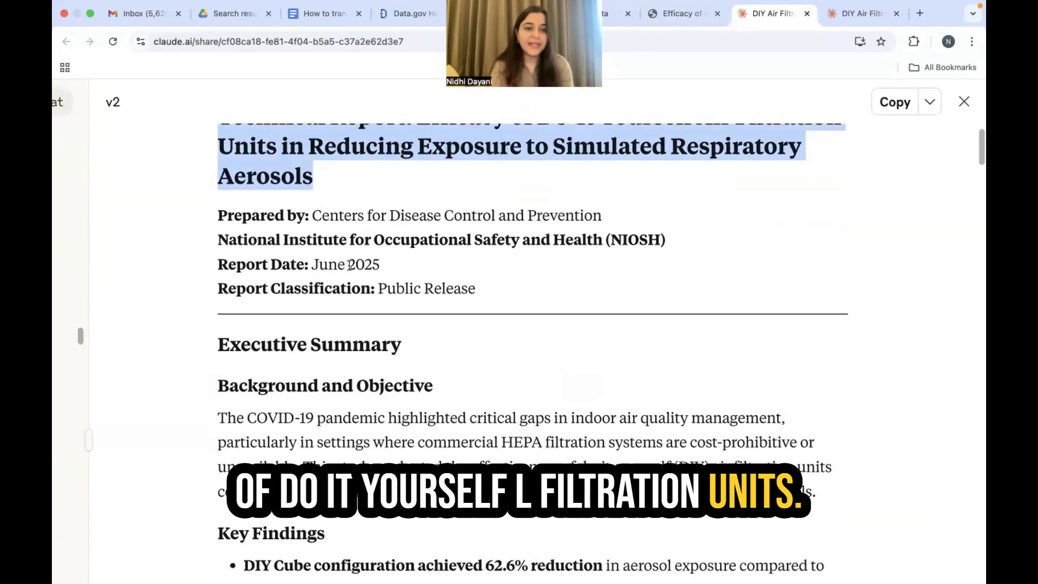
pyautogui.moveTo(218, 215); pyautogui.dragTo(493, 297)
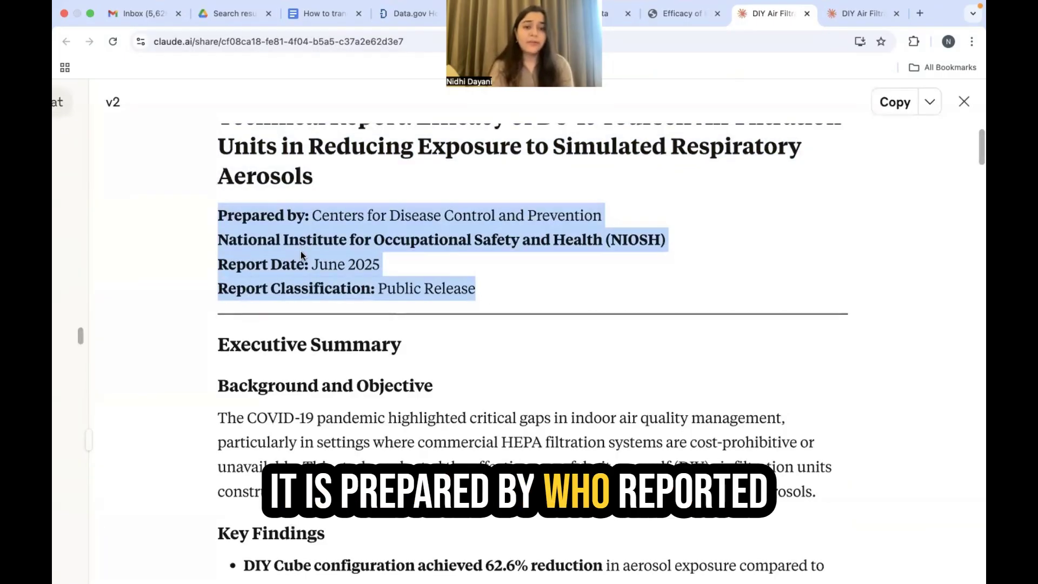
pyautogui.scroll(-3, 327, 383)
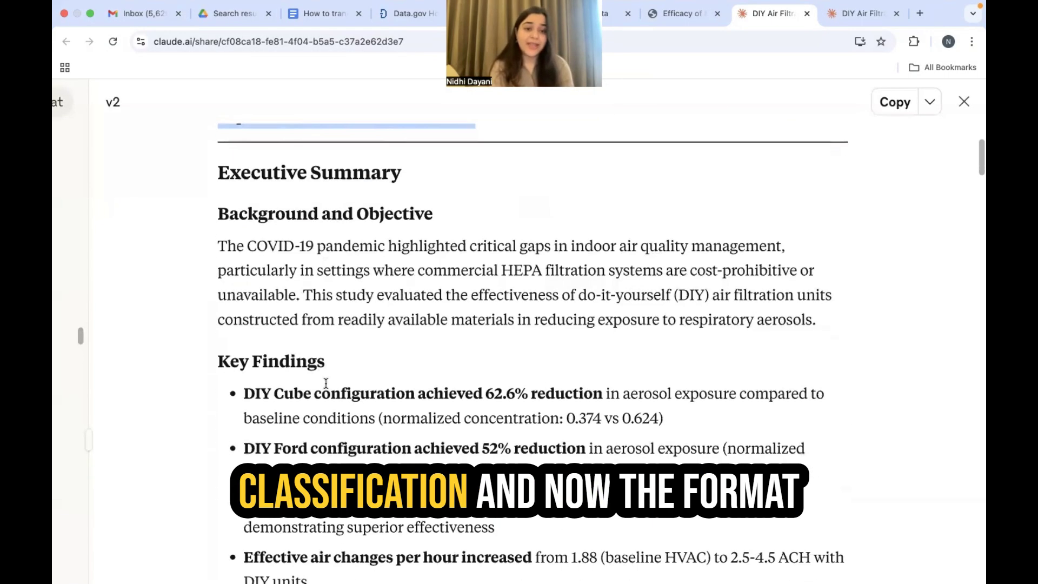
pyautogui.scroll(-6, 326, 383)
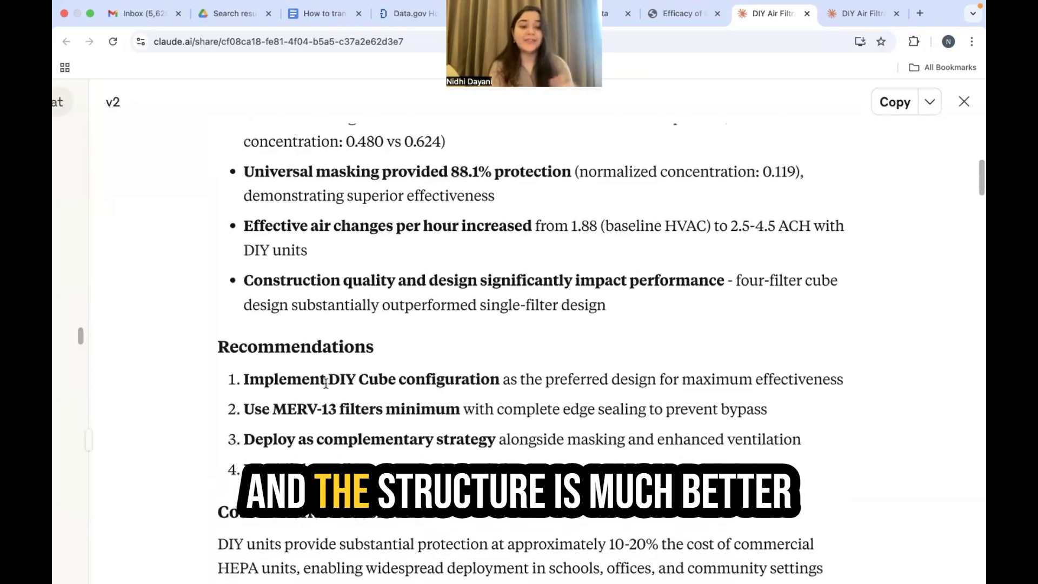
pyautogui.scroll(-5, 326, 383)
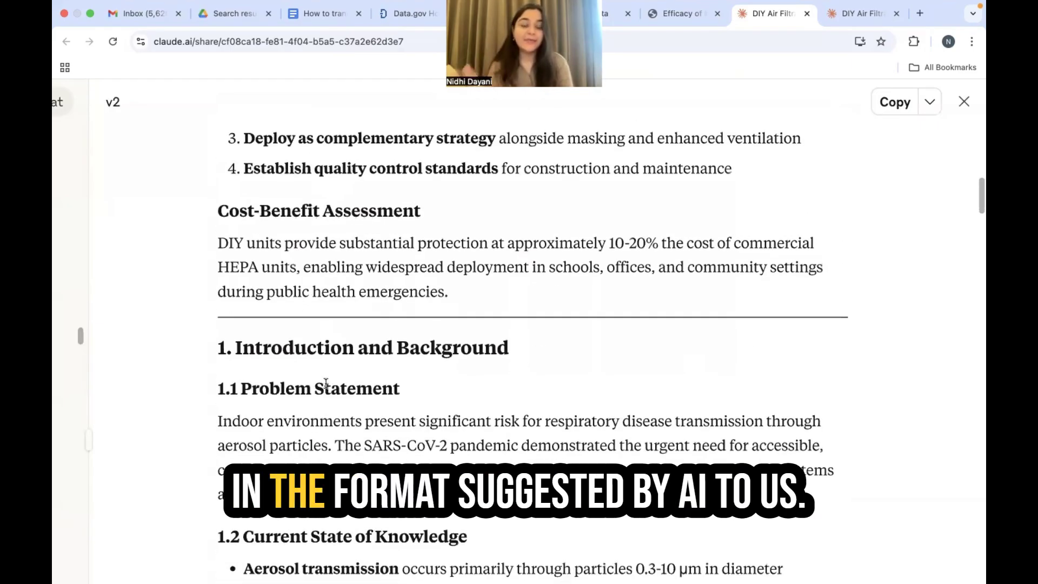
pyautogui.scroll(-4, 326, 383)
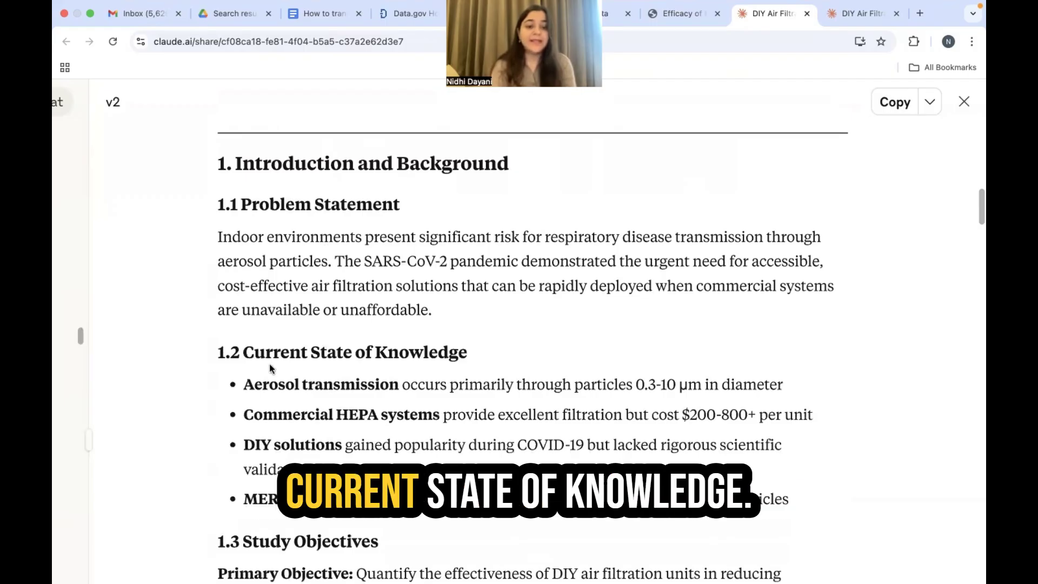
pyautogui.scroll(-2, 501, 364)
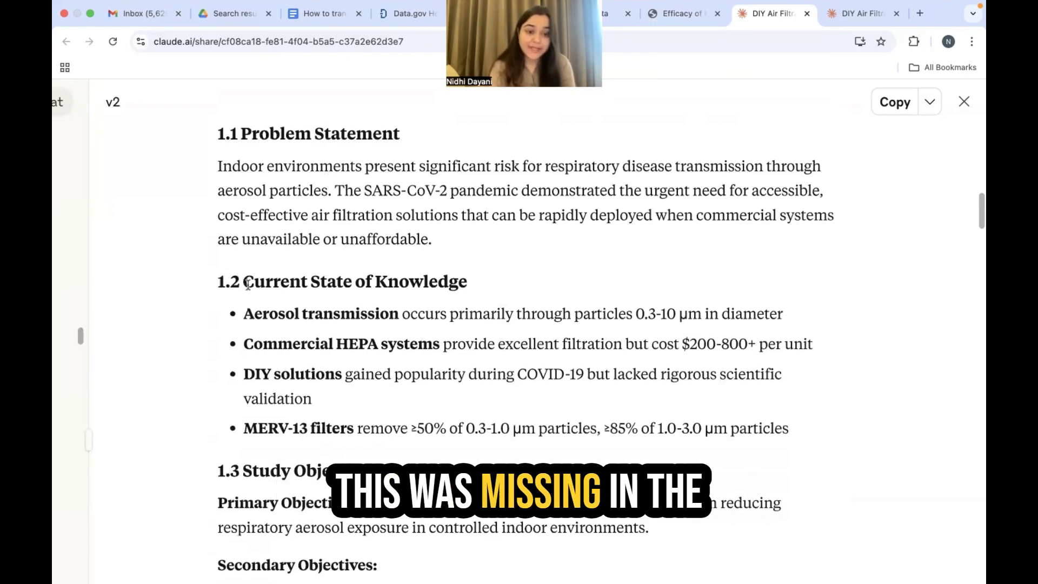
pyautogui.scroll(-5, 800, 420)
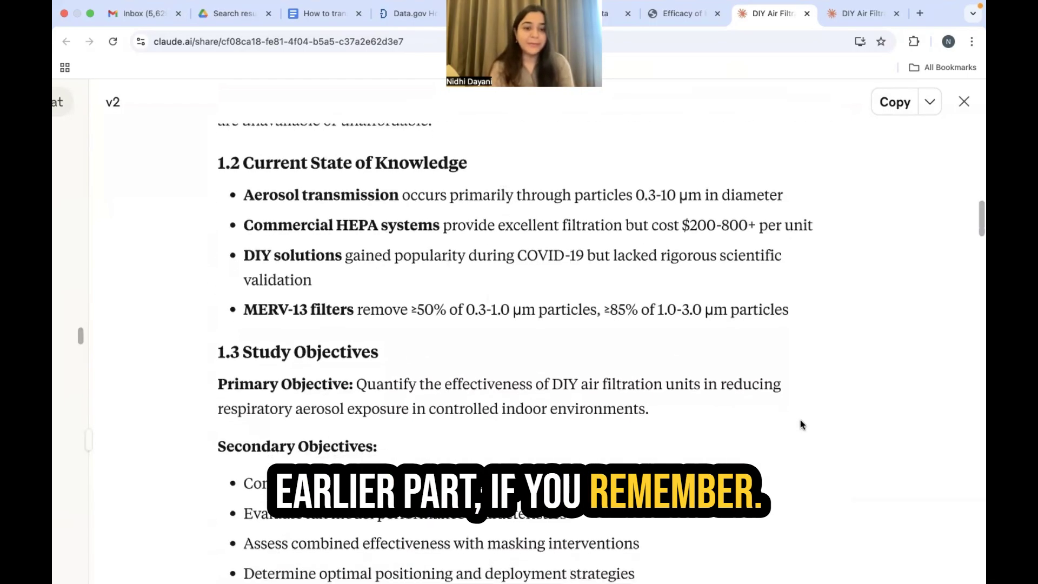
pyautogui.scroll(-3, 801, 424)
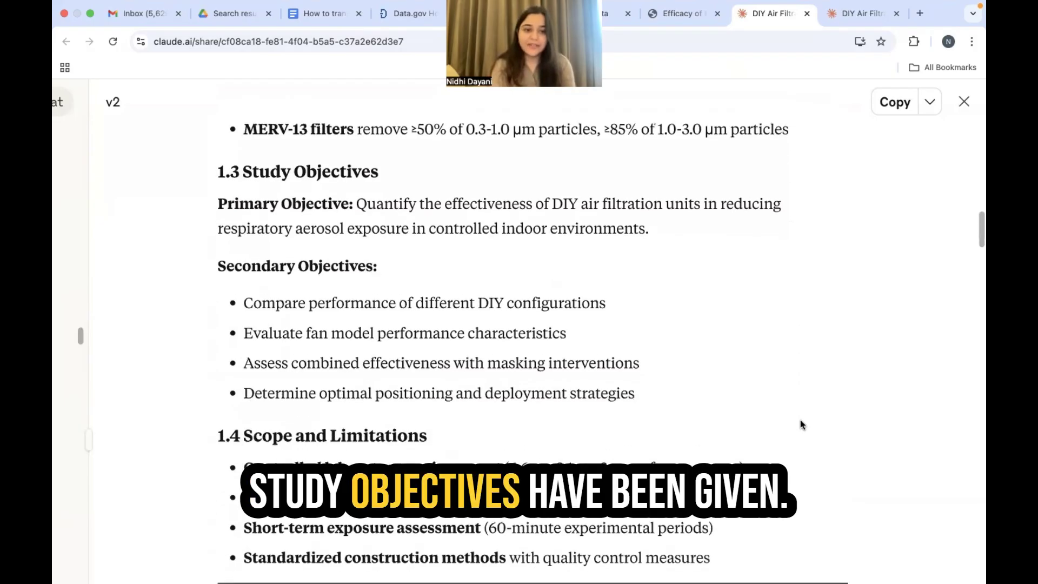
pyautogui.moveTo(219, 202); pyautogui.dragTo(646, 394)
# Highlight the Scope and Limitations list, conference room dimensions and surrogate aerosols description
pyautogui.scroll(-4, 647, 394)
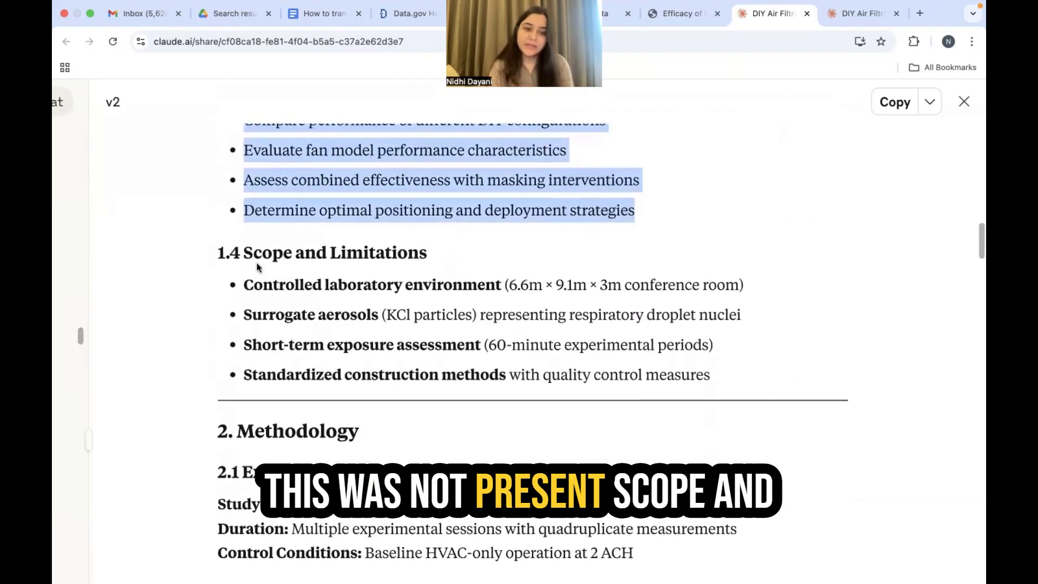
pyautogui.moveTo(247, 252); pyautogui.dragTo(776, 373)
pyautogui.click(583, 301)
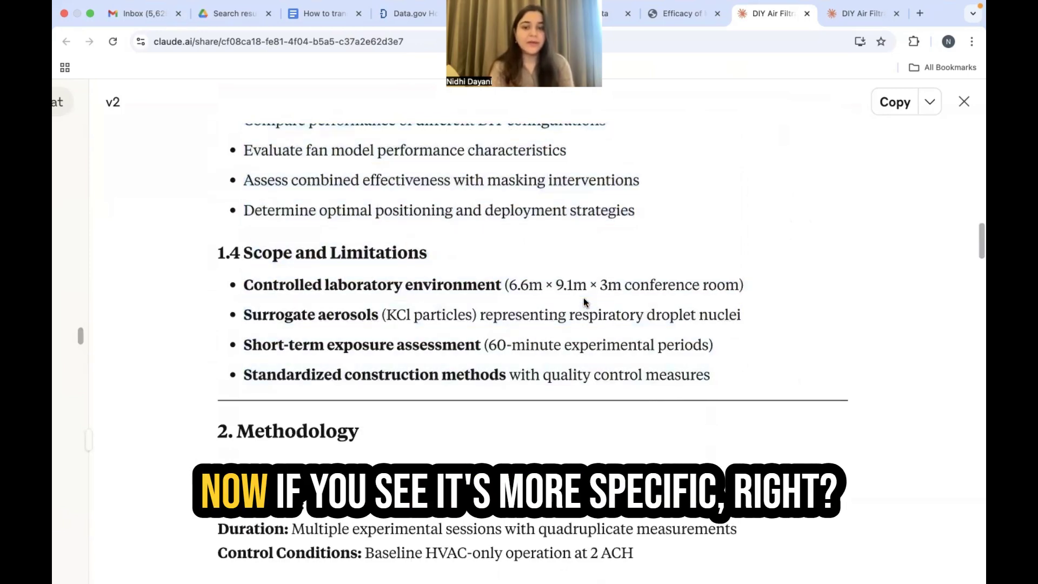
pyautogui.moveTo(507, 285); pyautogui.dragTo(822, 276)
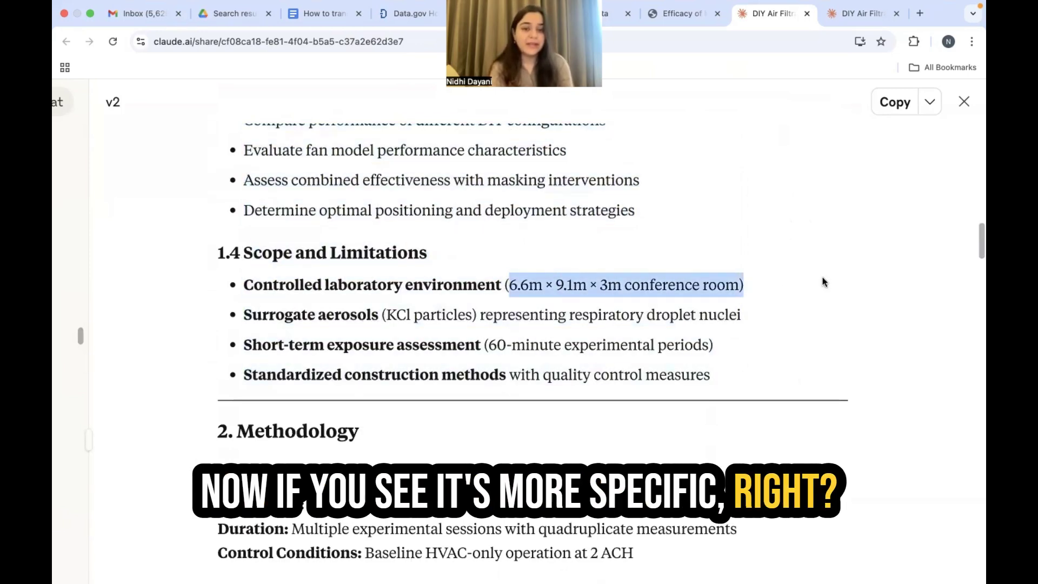
pyautogui.click(560, 280)
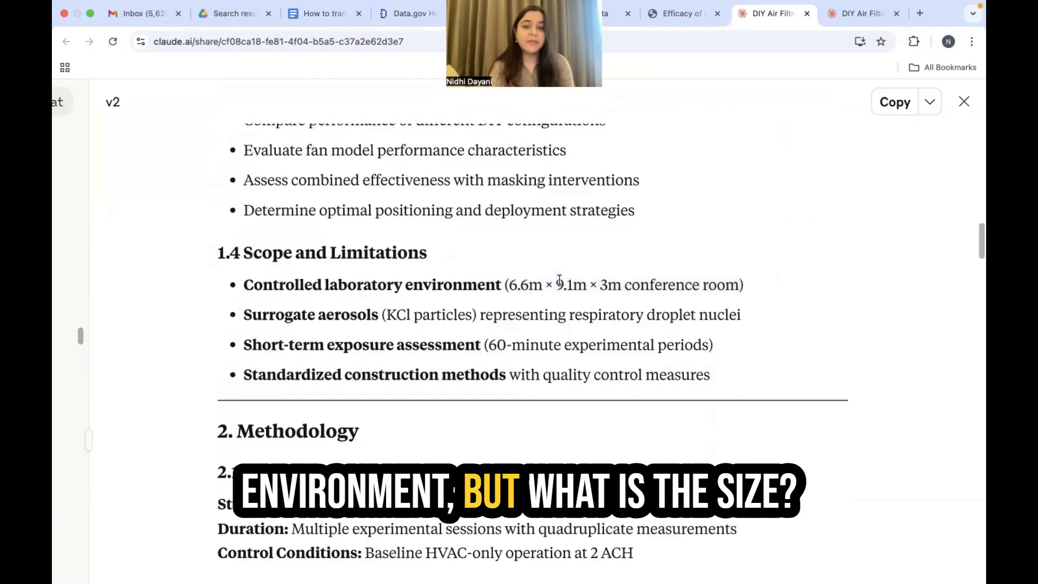
pyautogui.moveTo(502, 287); pyautogui.dragTo(745, 285)
pyautogui.moveTo(259, 315); pyautogui.dragTo(540, 315)
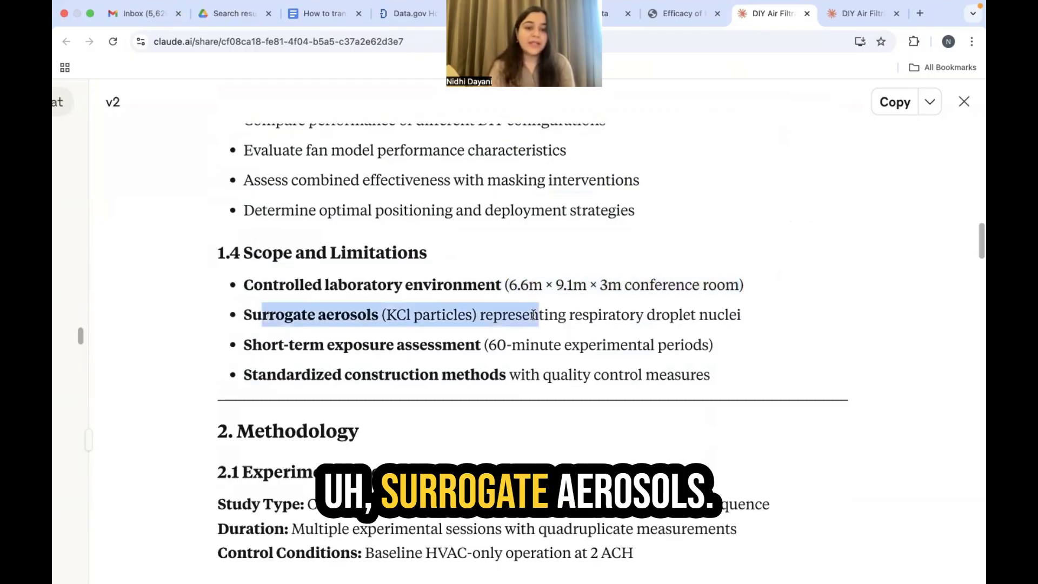
pyautogui.click(468, 323)
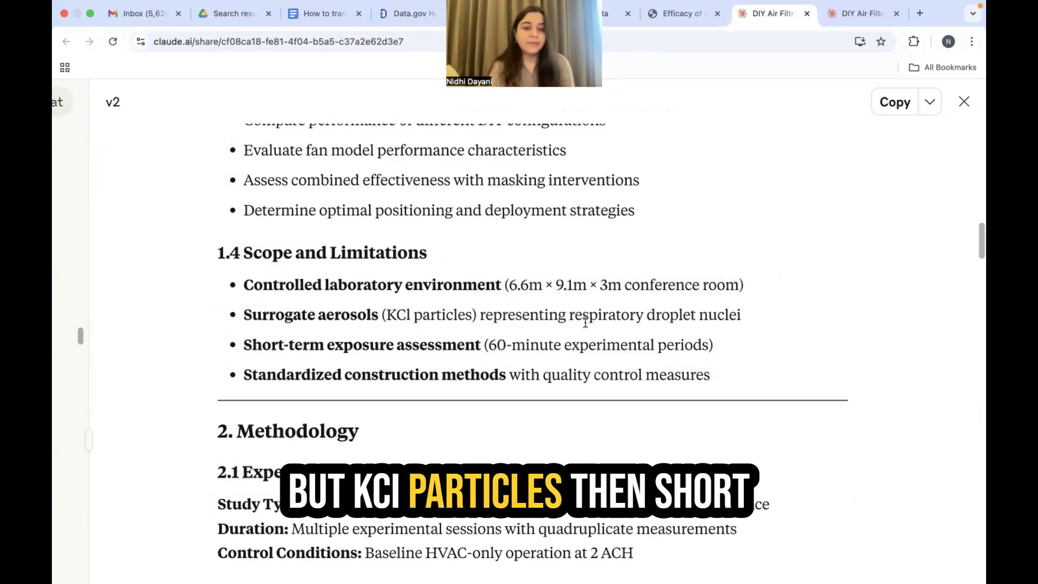
pyautogui.scroll(-2, 585, 322)
pyautogui.moveTo(290, 306); pyautogui.dragTo(722, 313)
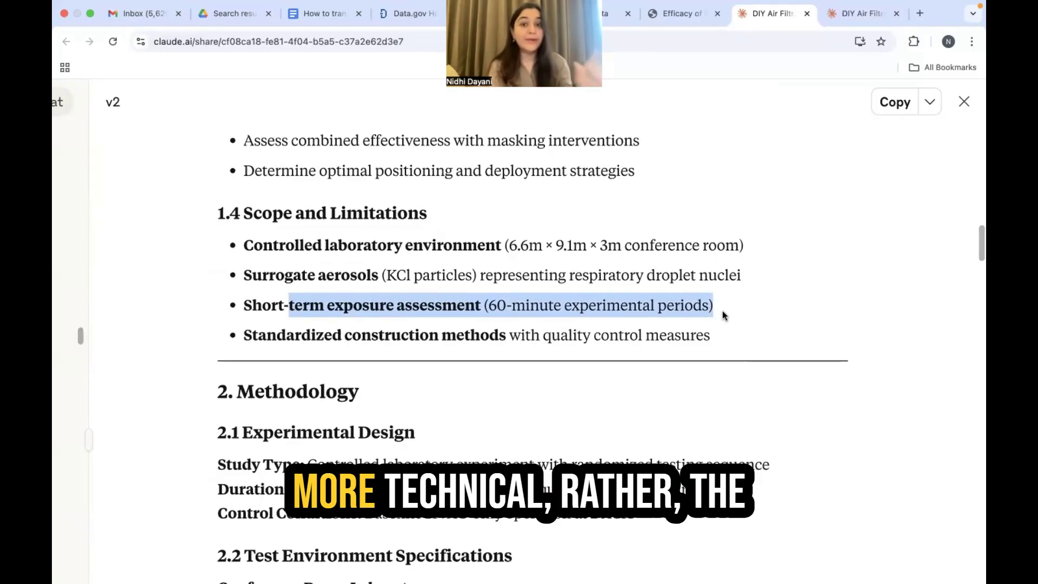
# Highlight the Test Environment heading and its five specification bullets in the methodology section
pyautogui.scroll(-5, 723, 312)
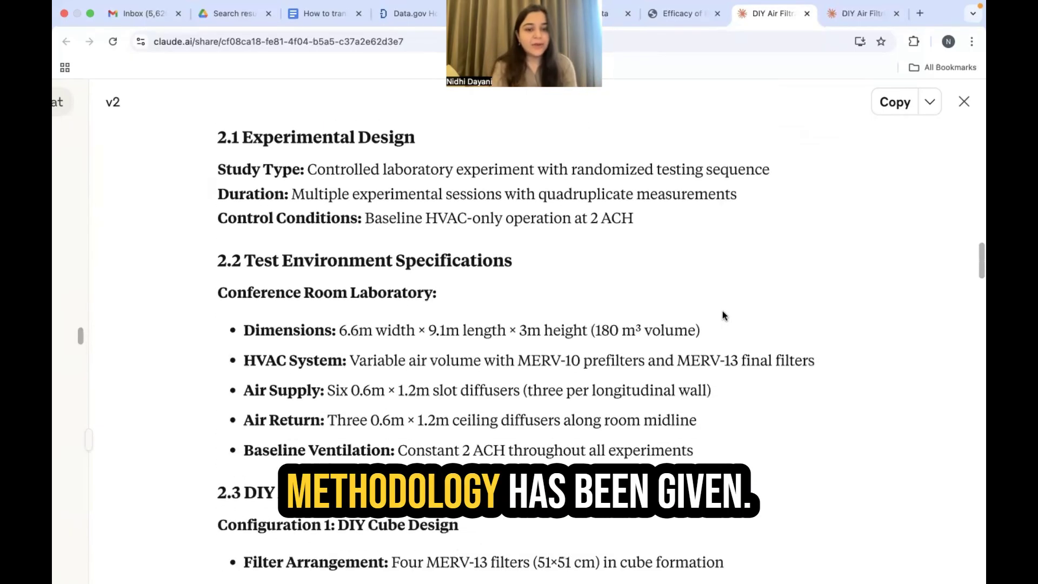
pyautogui.scroll(-2, 723, 314)
pyautogui.moveTo(261, 187); pyautogui.dragTo(510, 173)
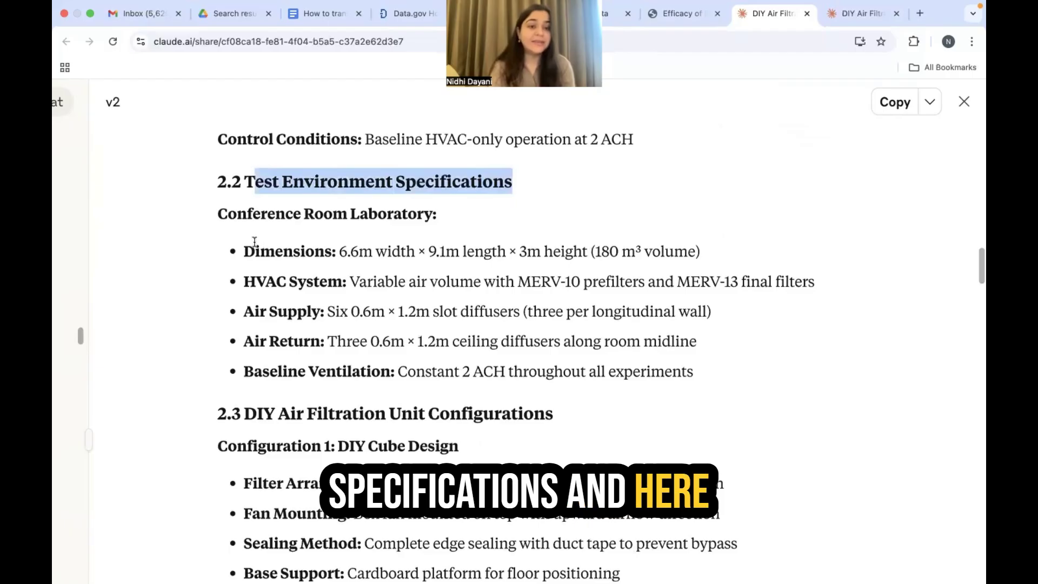
pyautogui.moveTo(244, 245); pyautogui.dragTo(716, 377)
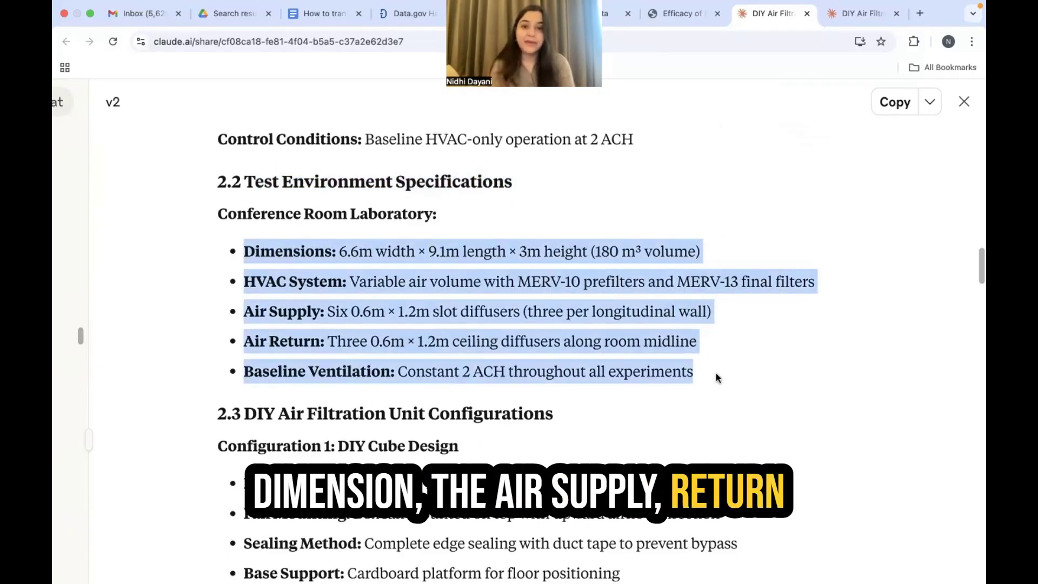
# Read through the results and recommendations, then close the version 2 report to return to the chat
pyautogui.scroll(-12, 716, 377)
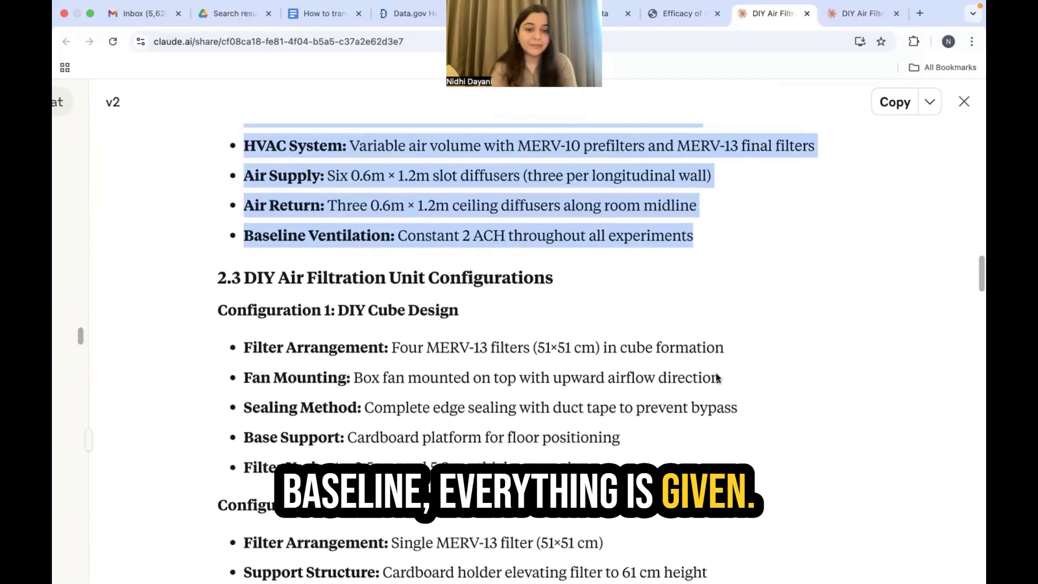
pyautogui.scroll(-15, 716, 377)
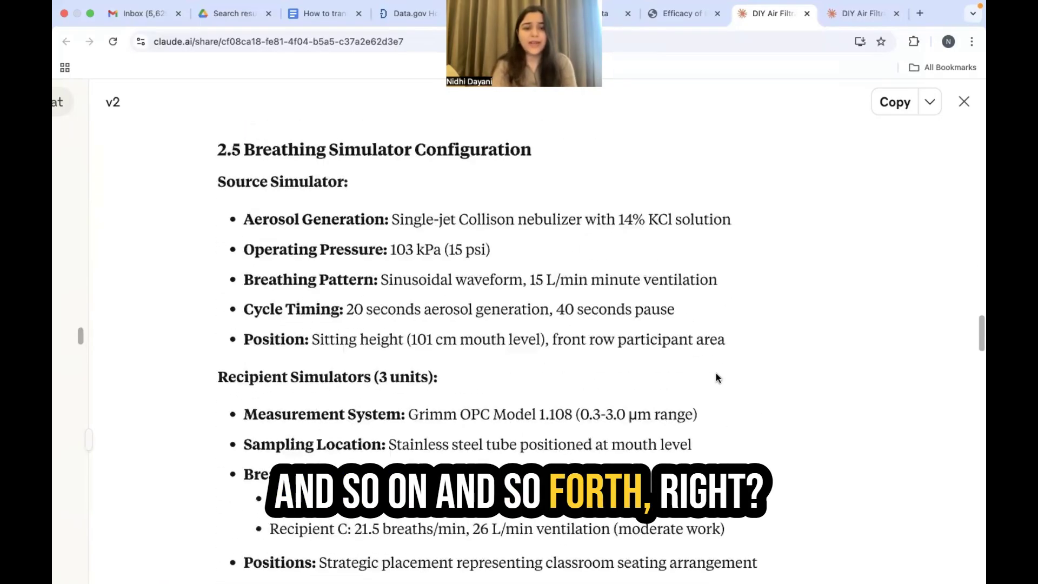
pyautogui.scroll(-11, 716, 377)
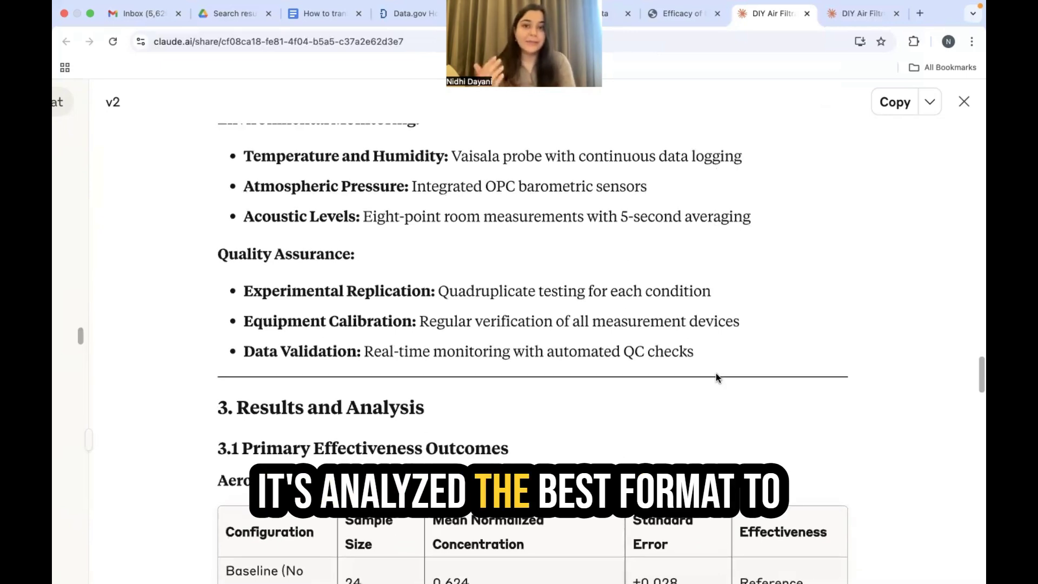
pyautogui.scroll(-12, 716, 373)
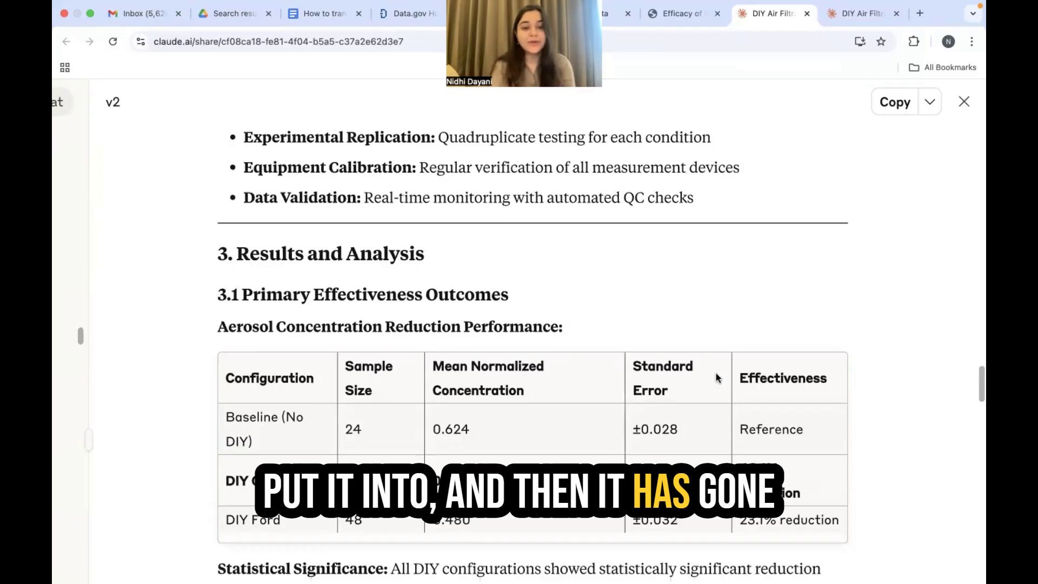
pyautogui.scroll(-14, 716, 373)
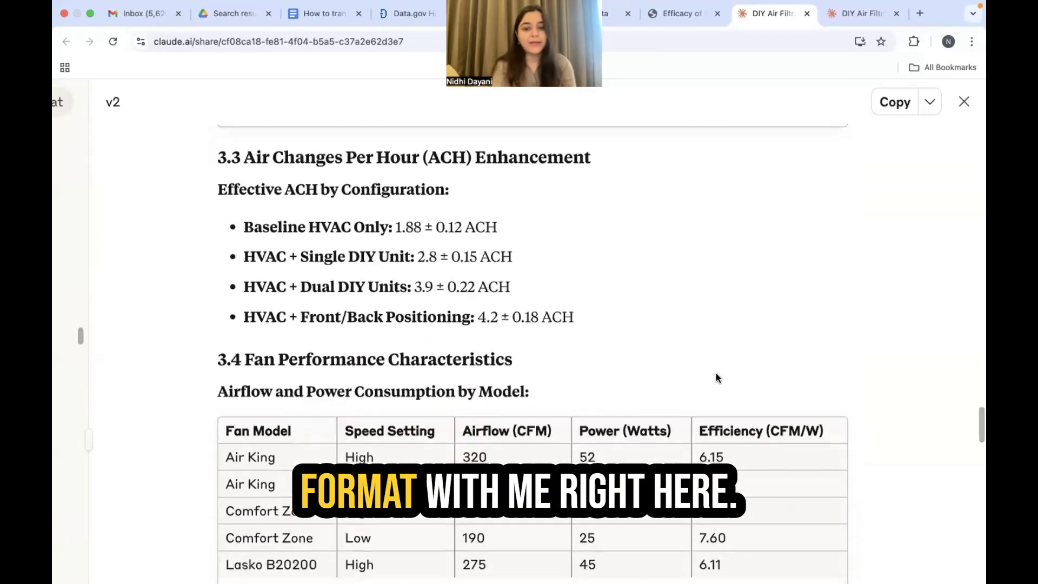
pyautogui.scroll(-20, 716, 373)
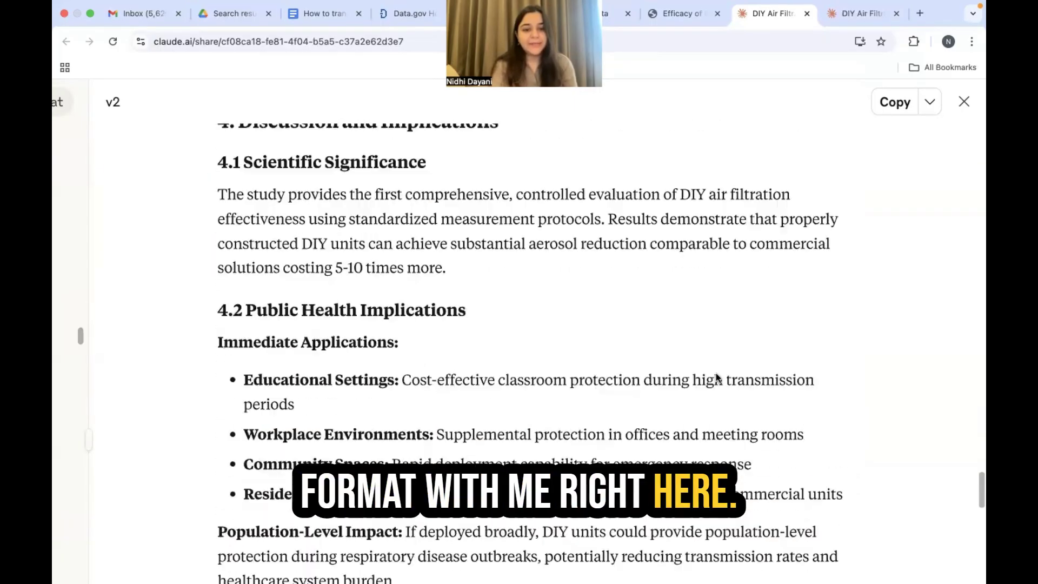
pyautogui.scroll(-20, 716, 373)
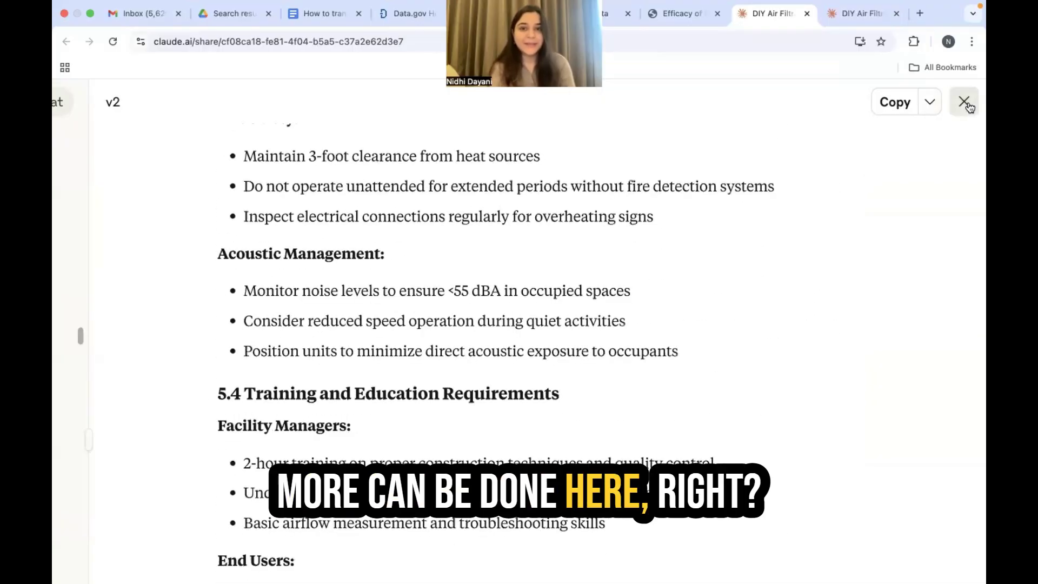
pyautogui.click(965, 101)
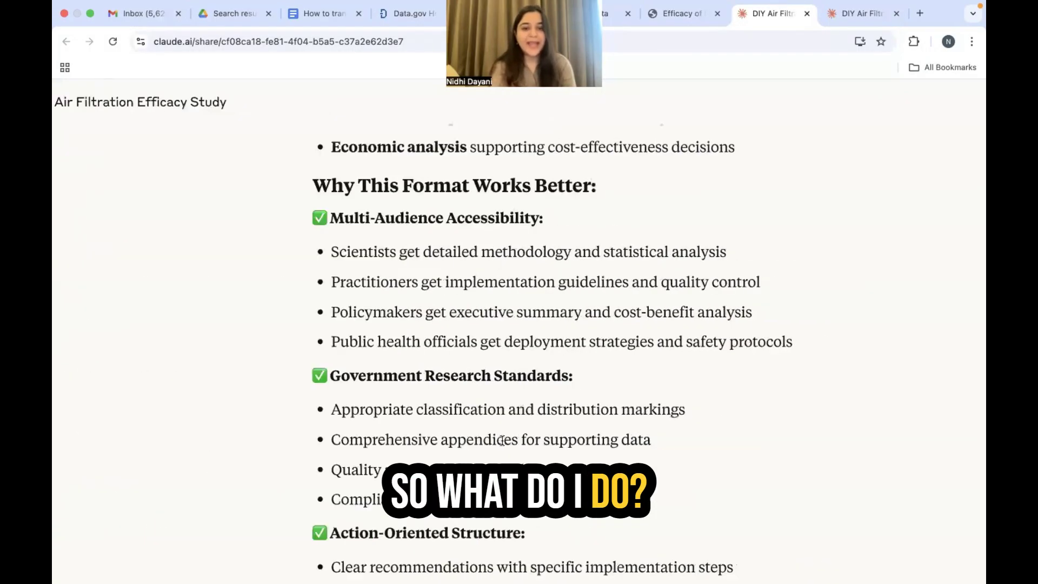
# Select the full 'Am i missing something?' follow-up about guideline alignment, data analyses and playbooks
pyautogui.scroll(-10, 501, 439)
pyautogui.hscroll(3, 503, 444)
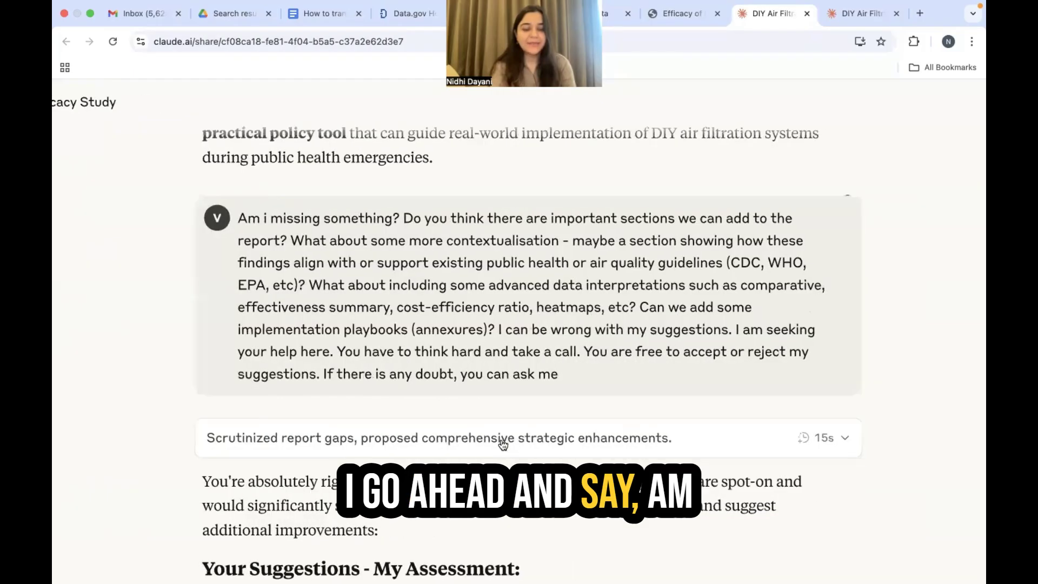
pyautogui.moveTo(233, 219); pyautogui.dragTo(600, 376)
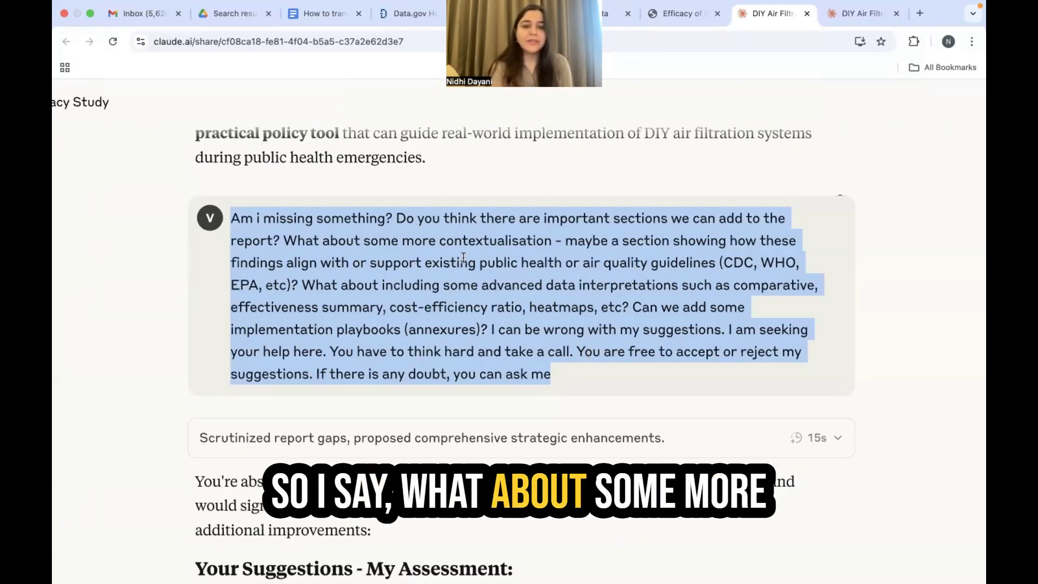
pyautogui.scroll(1, 464, 257)
pyautogui.scroll(1, 463, 257)
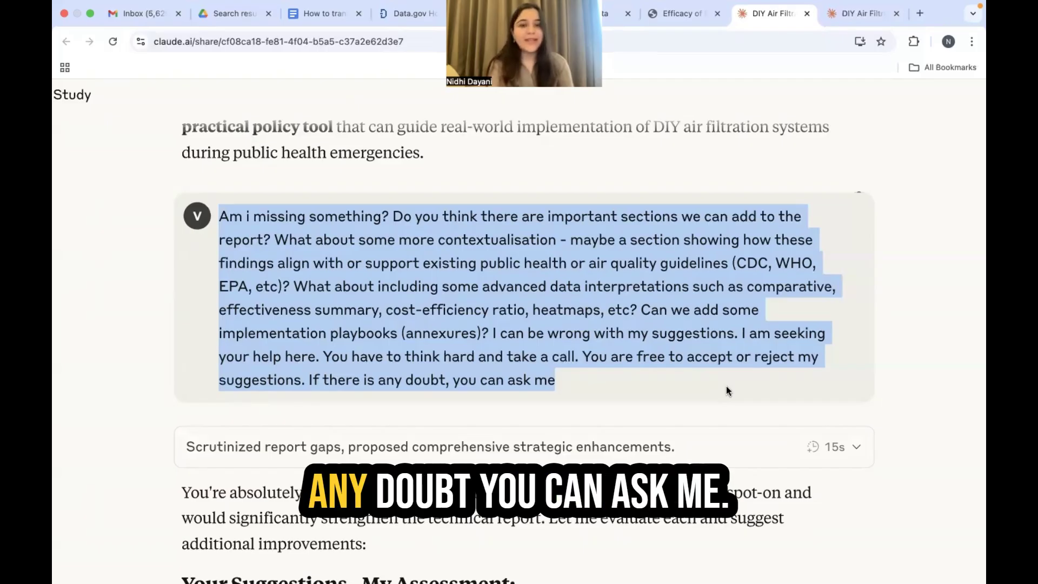
pyautogui.scroll(-3, 726, 386)
# Scroll into Claude's assessment of the suggested sections, highlighting its heading
pyautogui.scroll(-2, 726, 385)
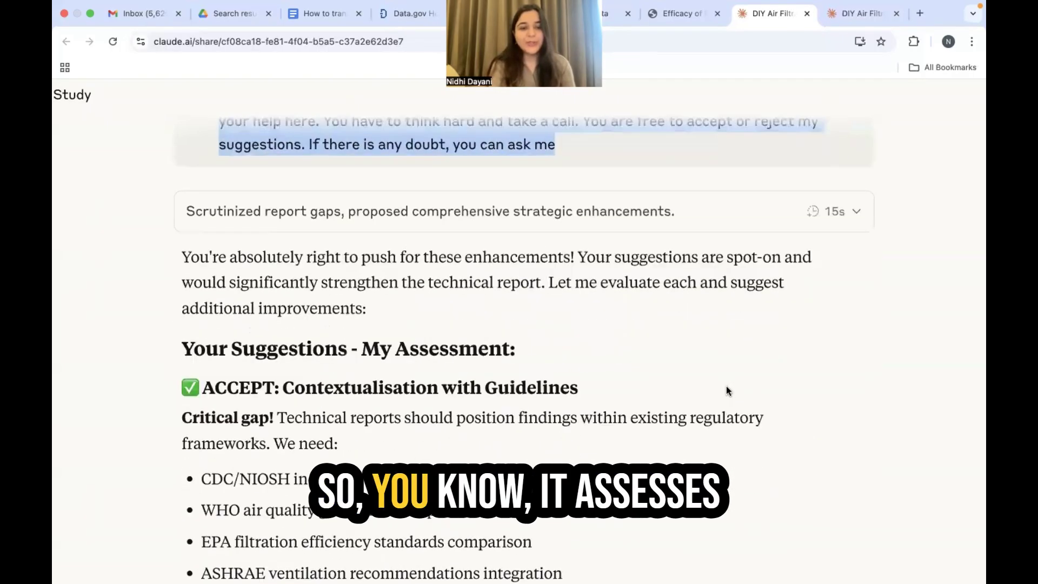
pyautogui.moveTo(203, 281); pyautogui.dragTo(554, 277)
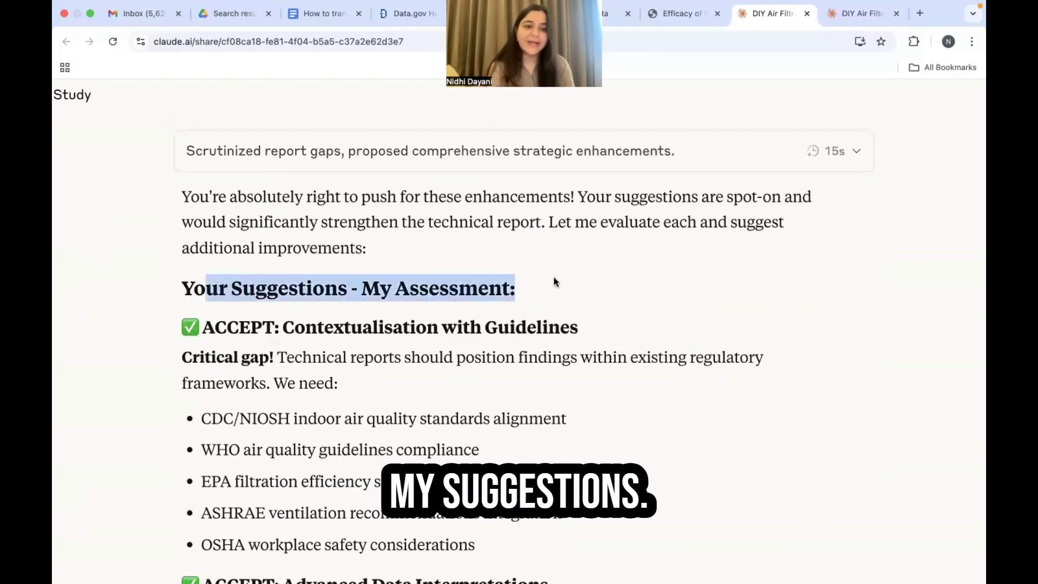
pyautogui.scroll(-2, 553, 277)
pyautogui.scroll(-10, 553, 277)
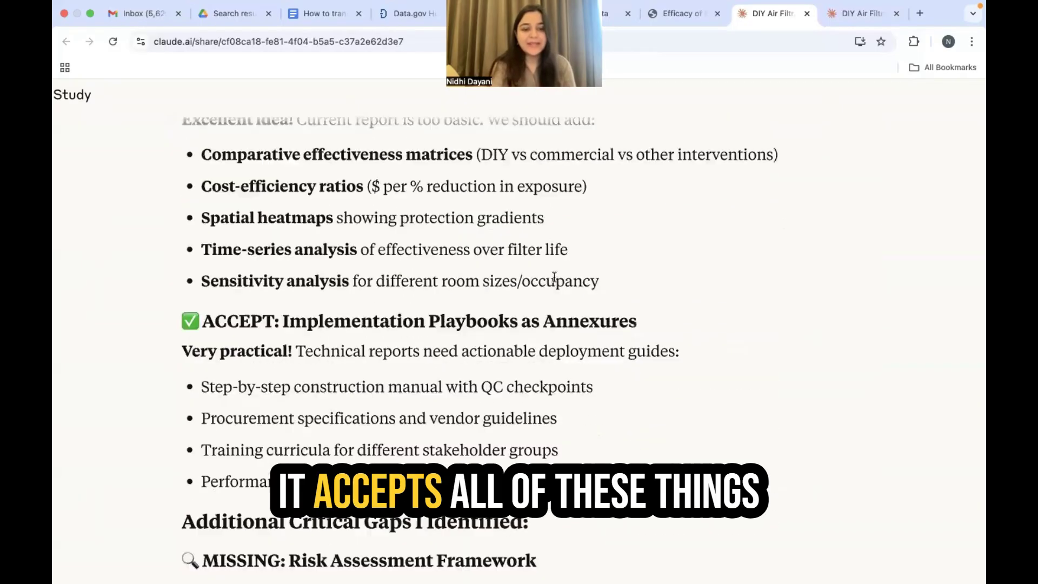
pyautogui.scroll(-2, 554, 277)
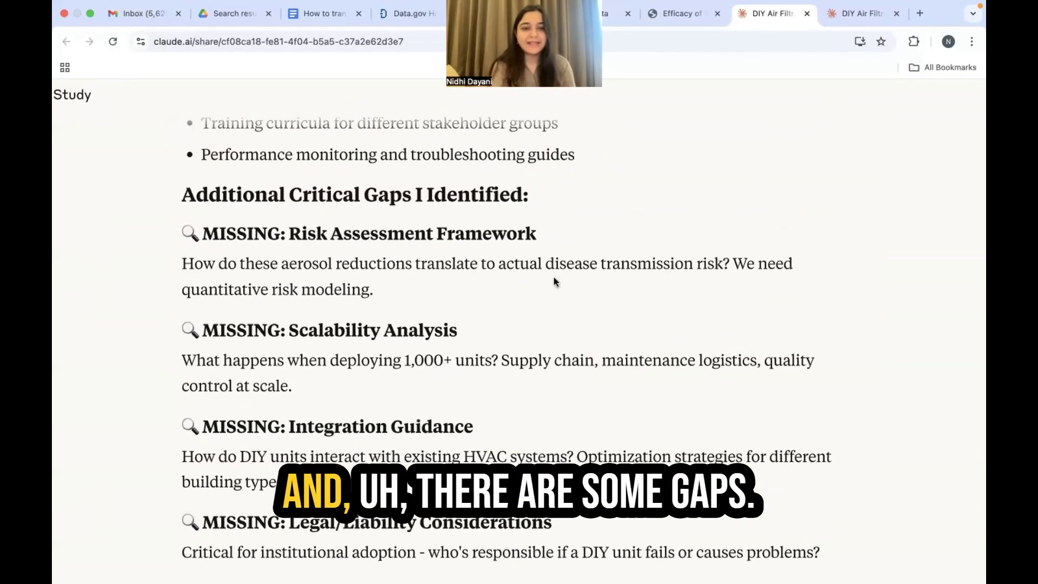
pyautogui.moveTo(224, 194); pyautogui.dragTo(553, 195)
# Highlight the 'Shall I proceed' question and the 'Yes' reply, reaching the Version 3 Enhanced Technical Report card
pyautogui.scroll(-10, 554, 197)
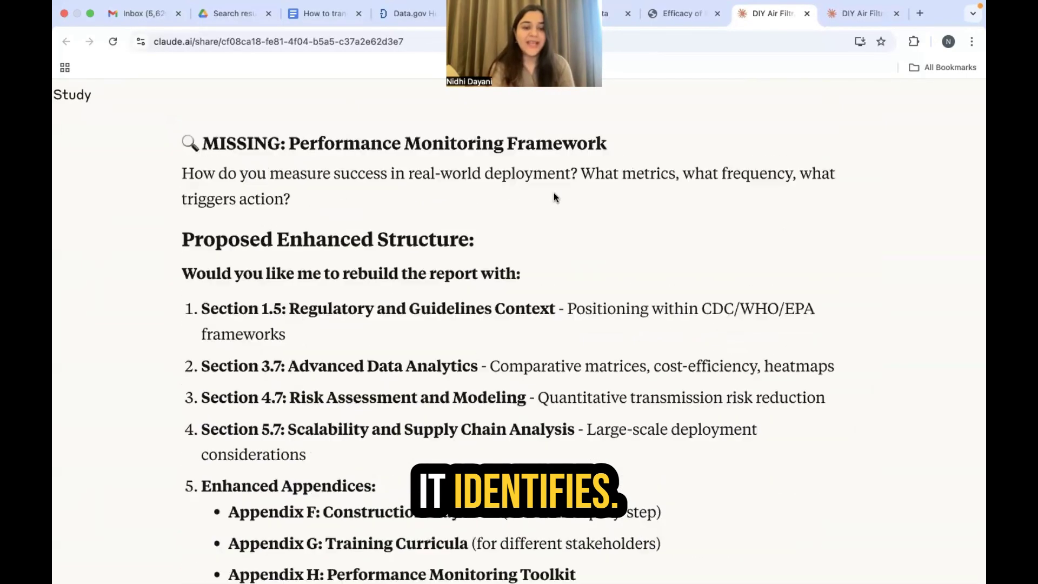
pyautogui.scroll(-7, 554, 193)
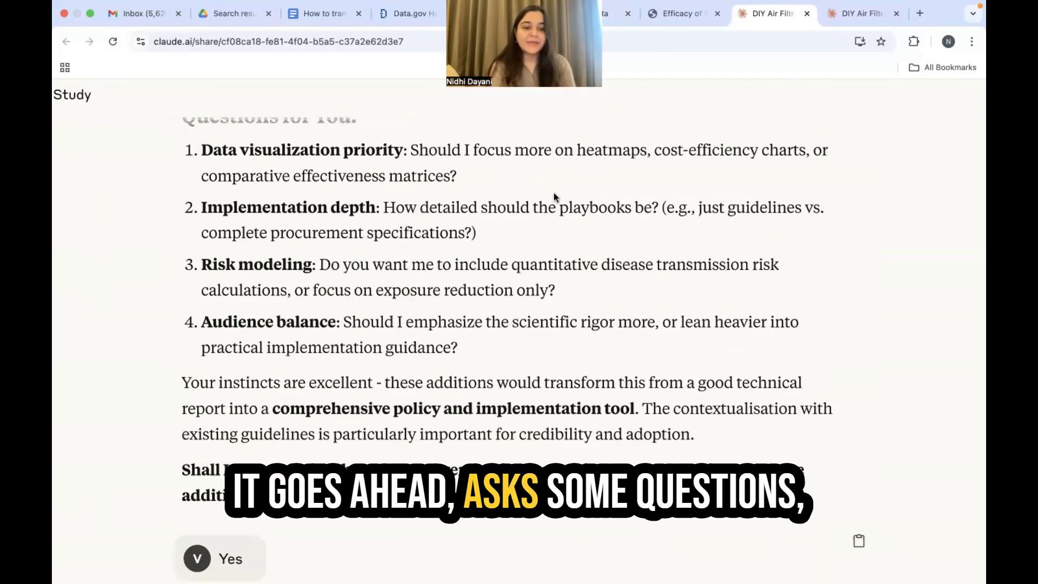
pyautogui.scroll(-4, 554, 193)
pyautogui.moveTo(190, 241); pyautogui.dragTo(462, 263)
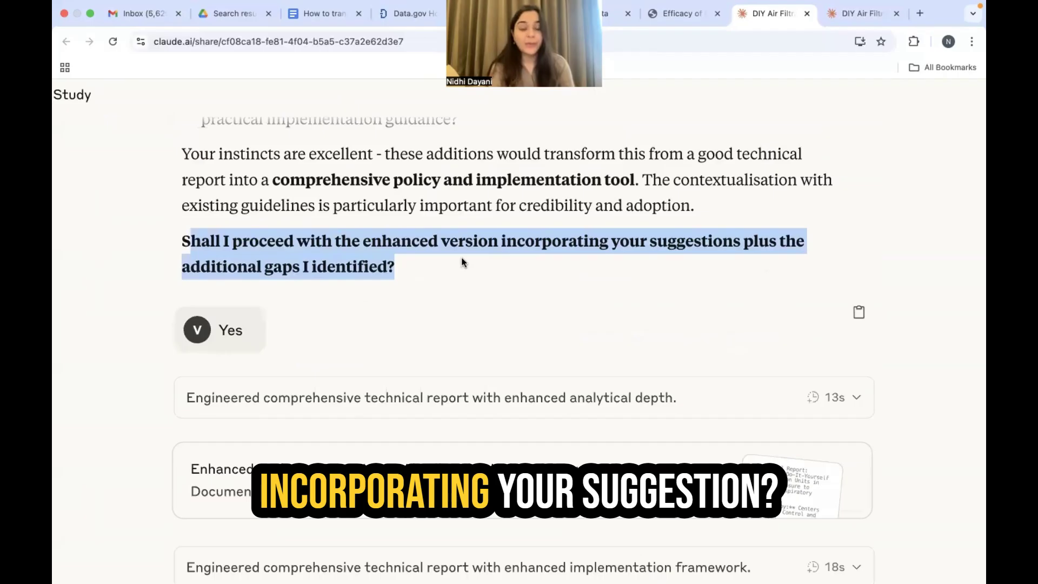
pyautogui.scroll(-2, 462, 262)
pyautogui.moveTo(218, 246); pyautogui.dragTo(239, 246)
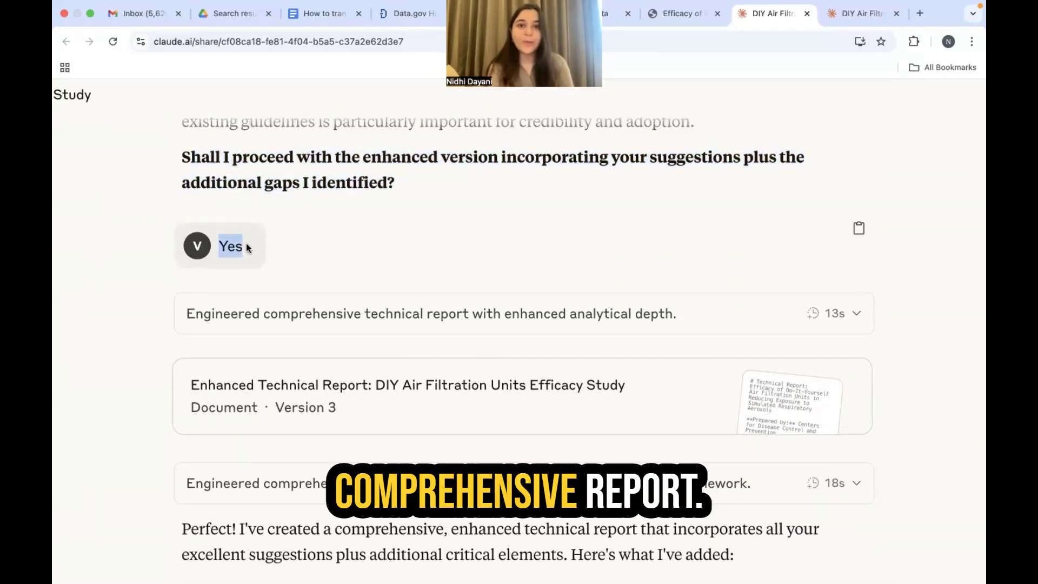
pyautogui.scroll(-2, 465, 373)
pyautogui.hscroll(3, 458, 369)
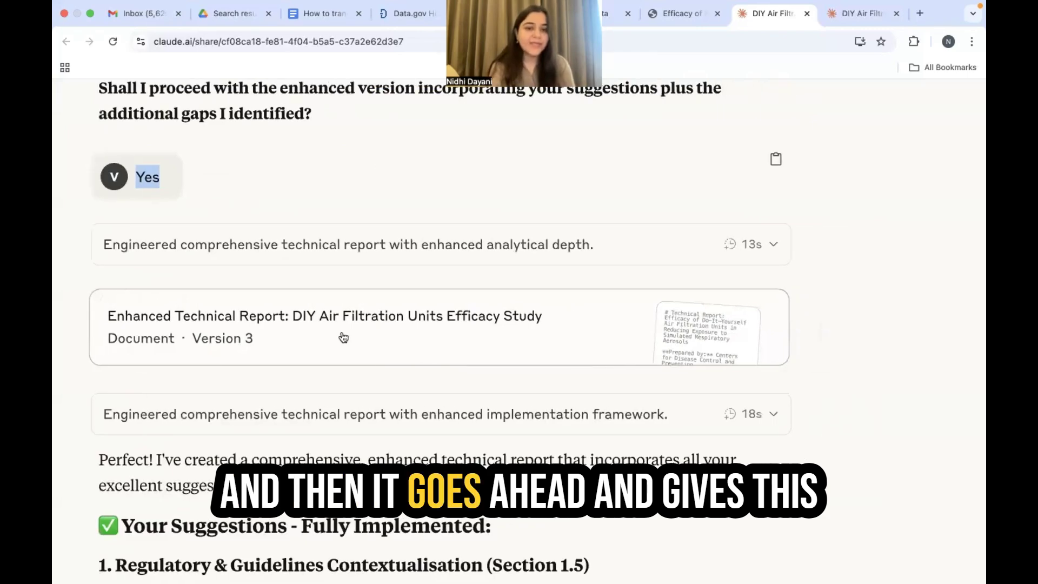
pyautogui.click(339, 336)
pyautogui.scroll(-3, 841, 354)
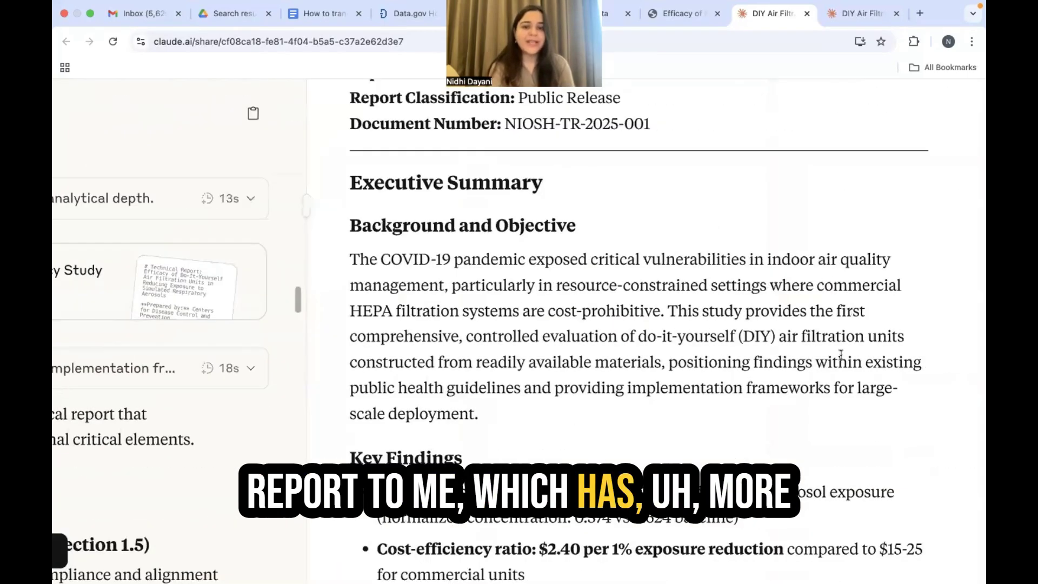
pyautogui.scroll(-3, 840, 355)
pyautogui.scroll(-5, 841, 355)
pyautogui.scroll(-5, 841, 355)
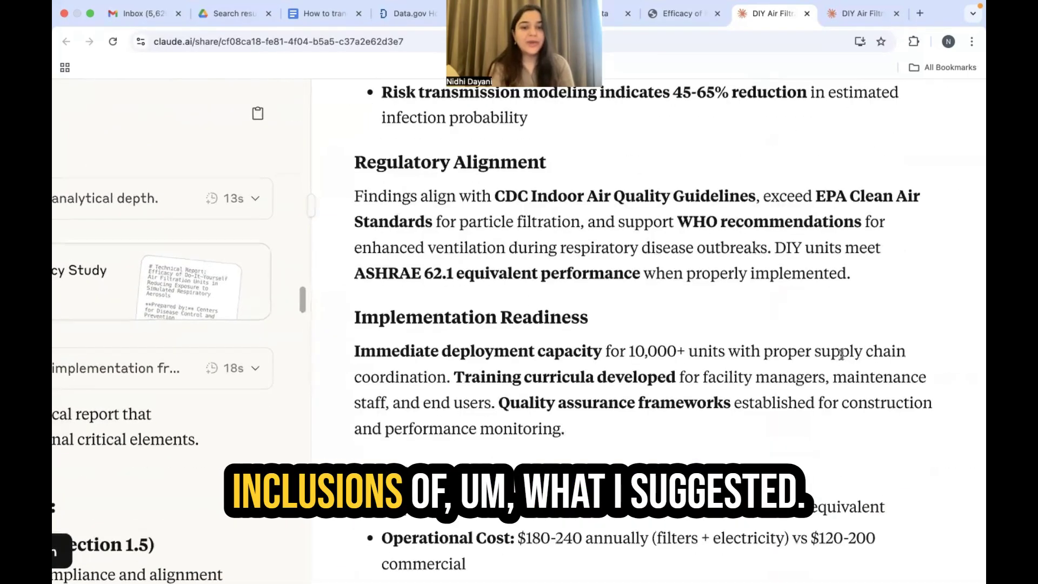
pyautogui.scroll(1, 841, 354)
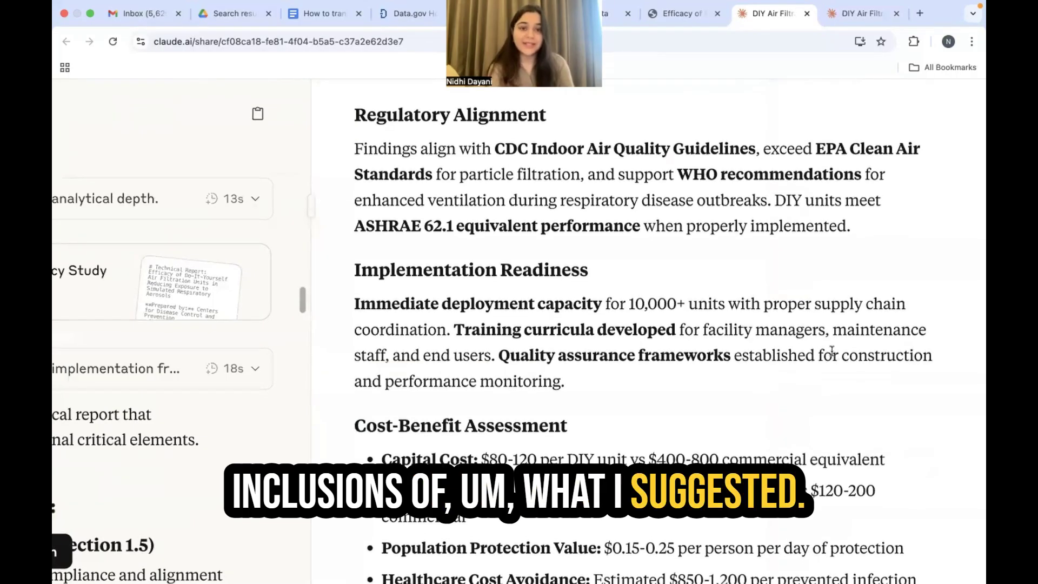
pyautogui.moveTo(351, 106); pyautogui.dragTo(863, 226)
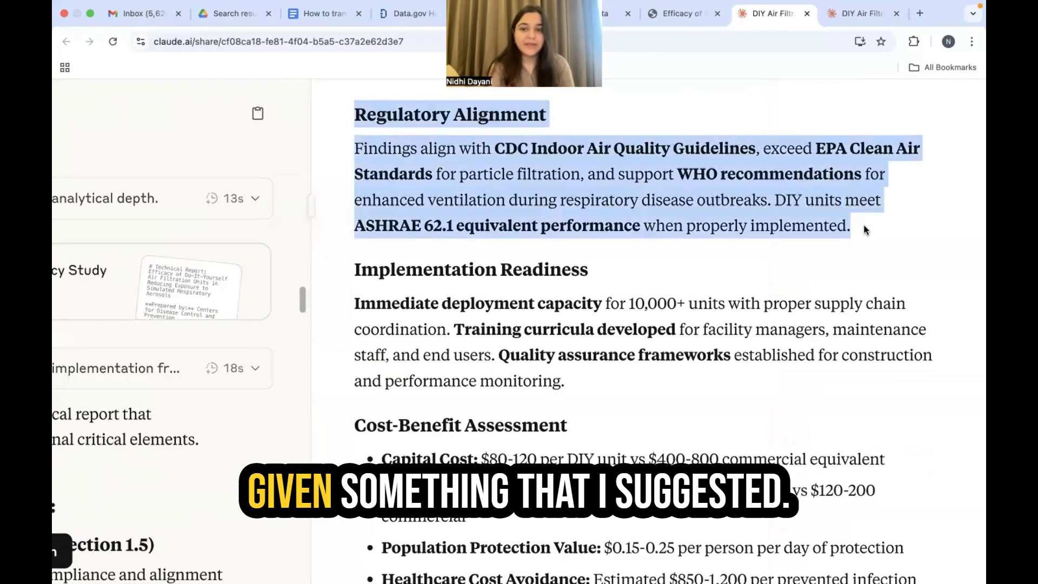
pyautogui.scroll(-1, 864, 229)
pyautogui.scroll(-3, 864, 229)
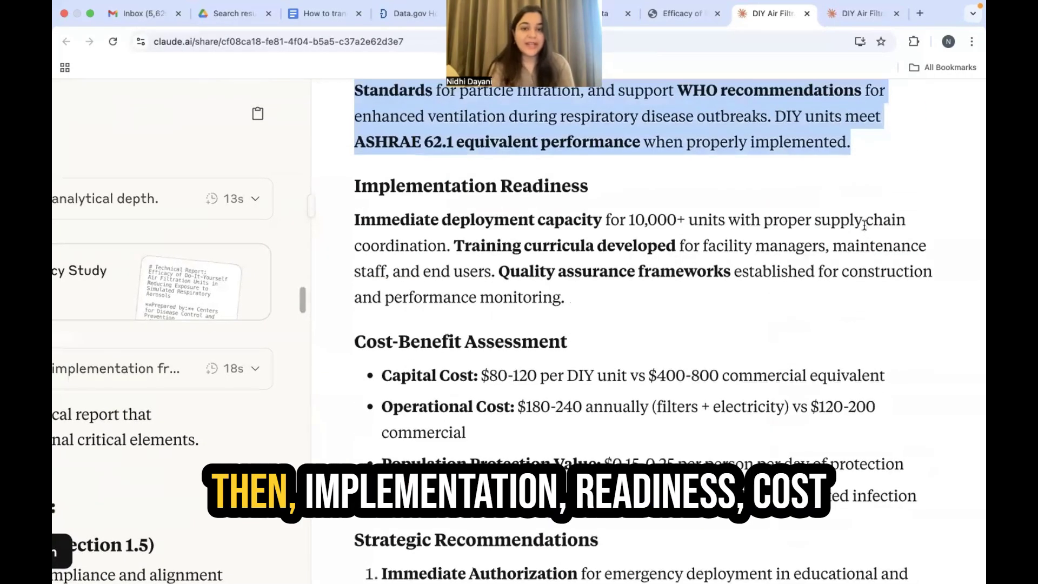
pyautogui.scroll(-5, 576, 357)
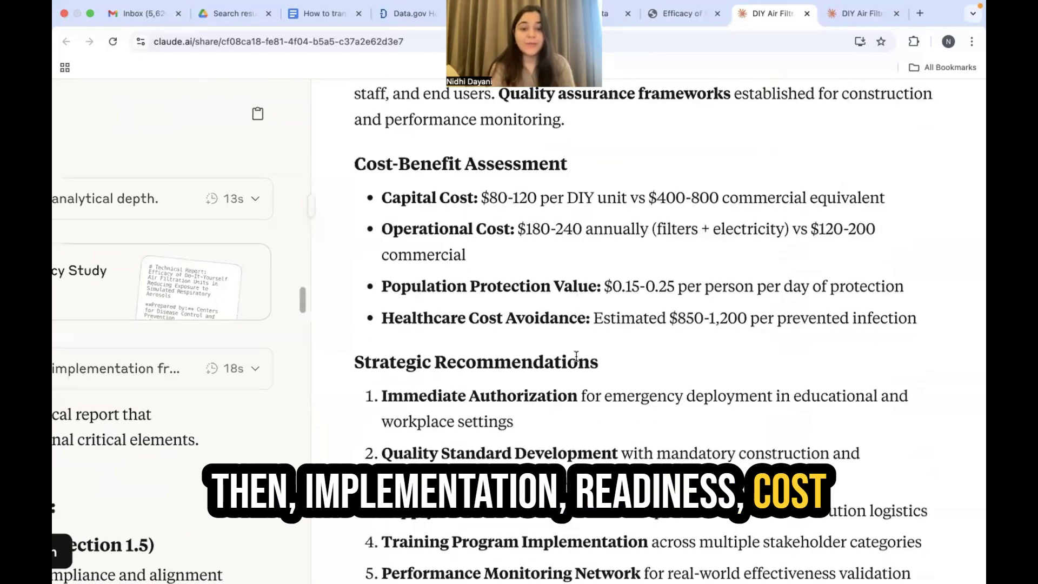
pyautogui.scroll(-9, 604, 314)
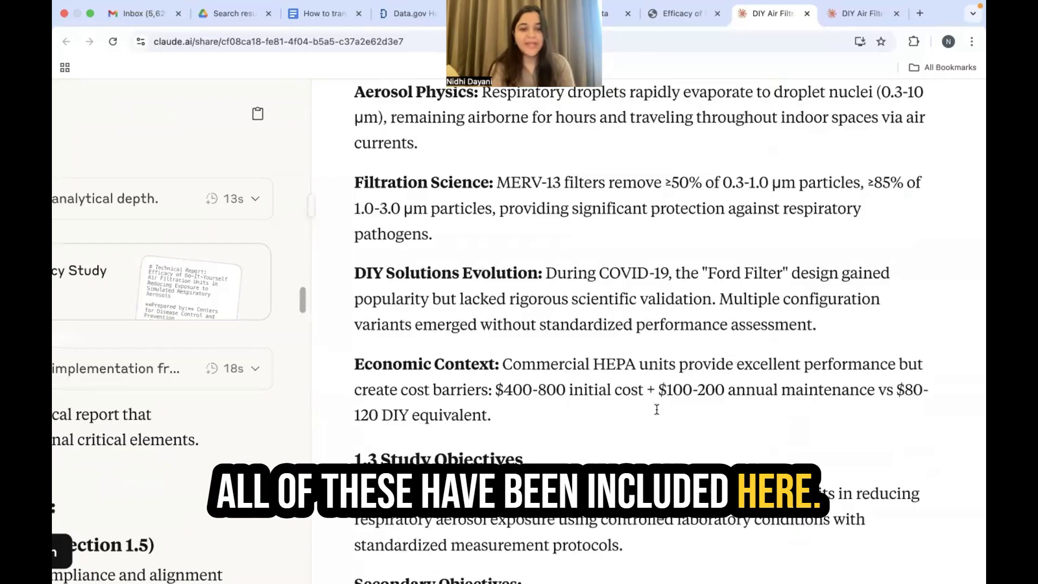
pyautogui.scroll(-12, 657, 409)
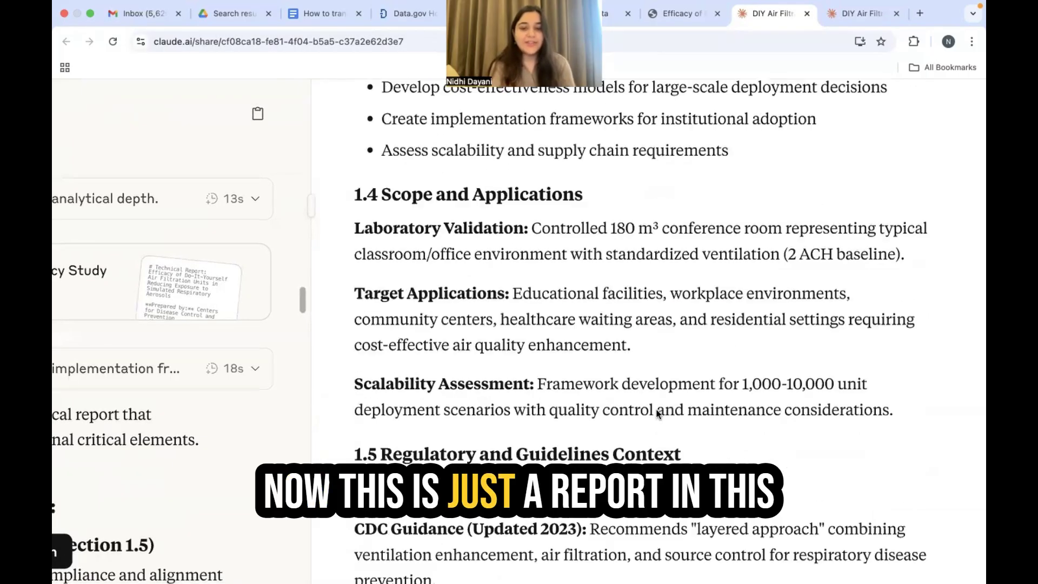
pyautogui.scroll(-2, 658, 414)
pyautogui.scroll(-5, 657, 409)
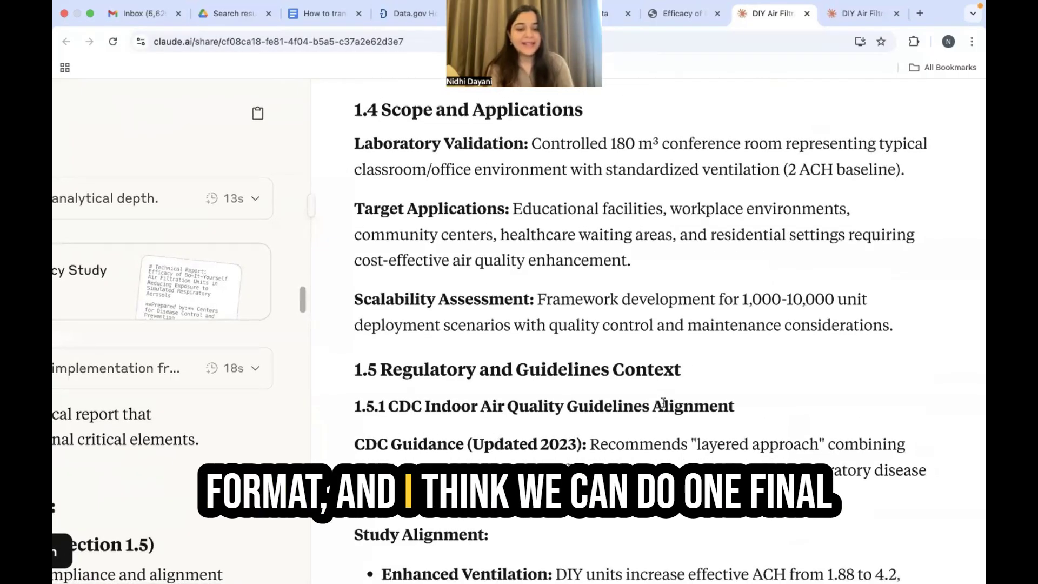
pyautogui.scroll(-2, 668, 395)
pyautogui.scroll(20, 669, 395)
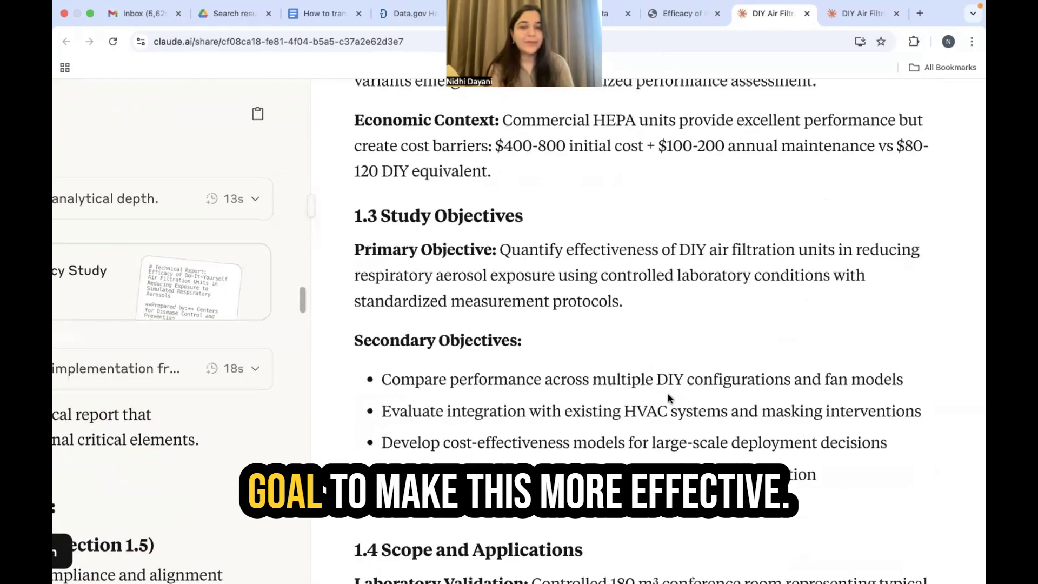
pyautogui.scroll(15, 668, 395)
pyautogui.scroll(-1, 940, 105)
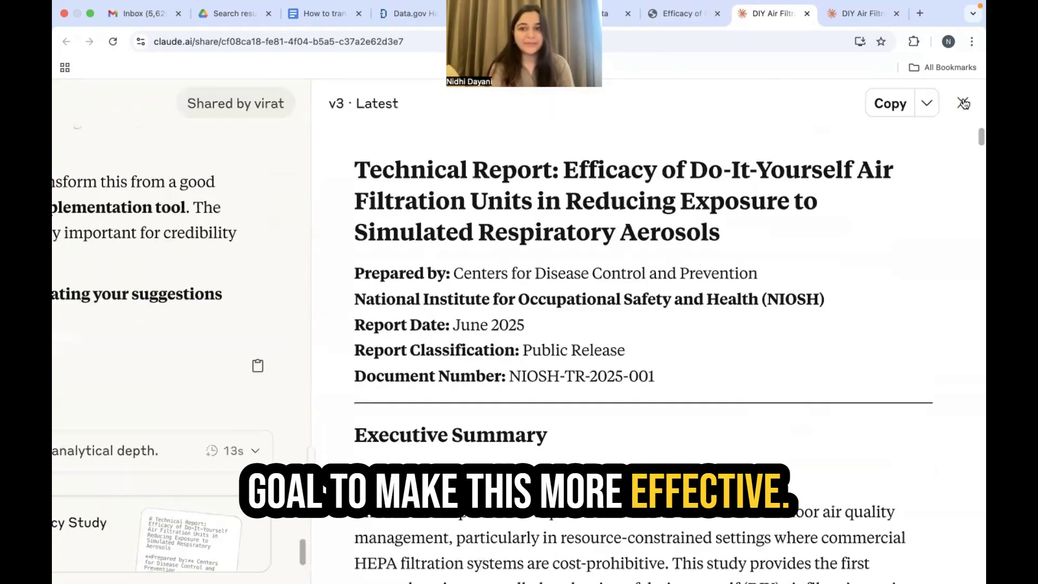
pyautogui.click(974, 142)
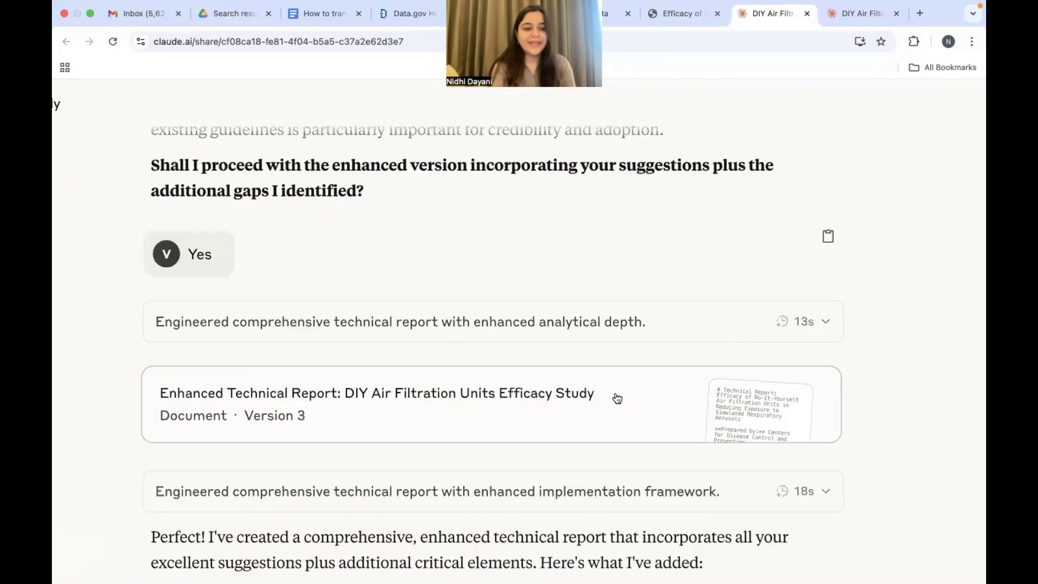
pyautogui.scroll(-5, 616, 398)
pyautogui.scroll(-12, 616, 397)
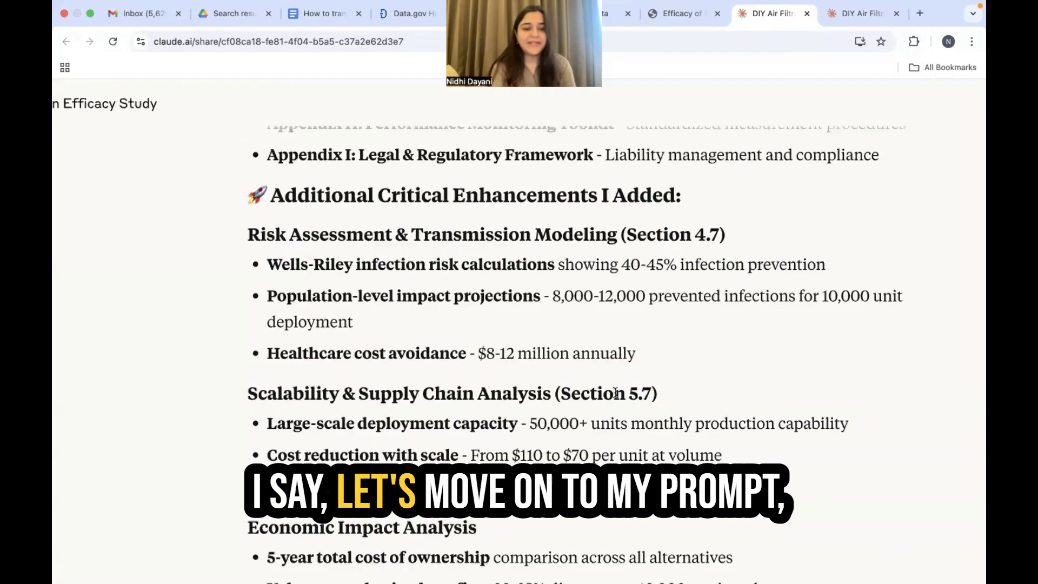
pyautogui.scroll(-20, 616, 393)
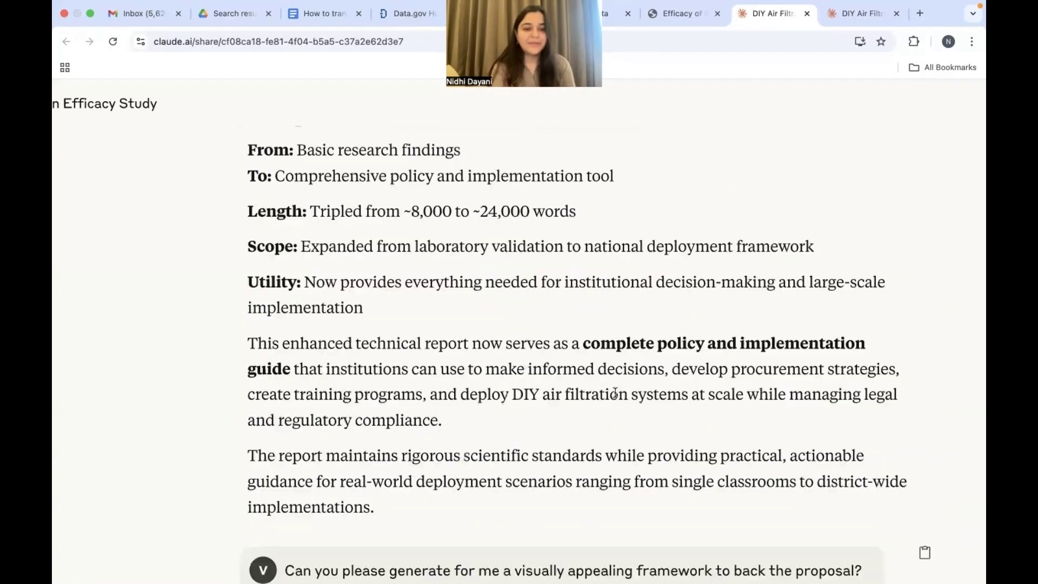
pyautogui.scroll(-2, 618, 398)
pyautogui.hscroll(2, 617, 396)
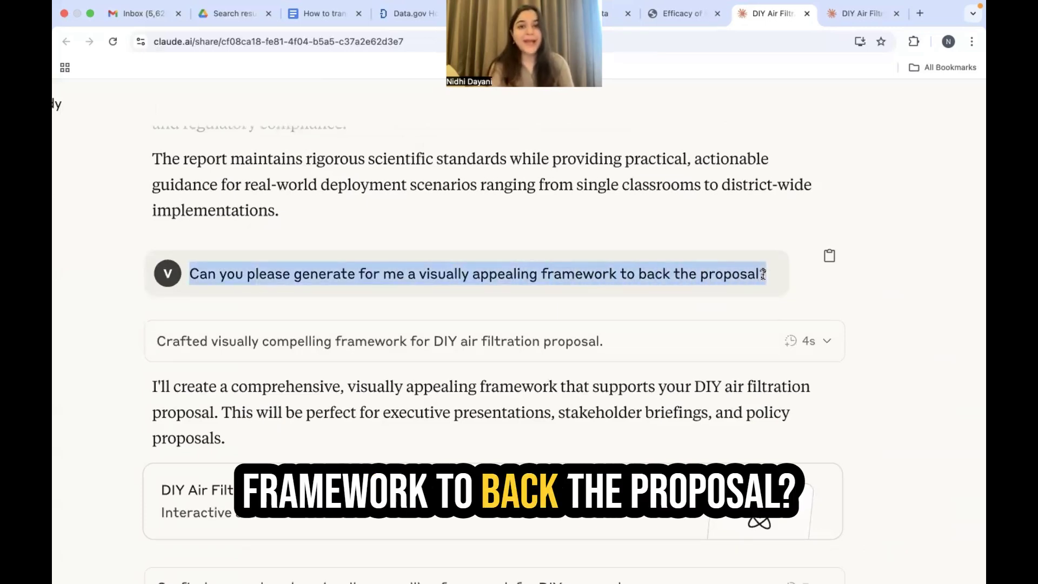
pyautogui.scroll(-5, 763, 274)
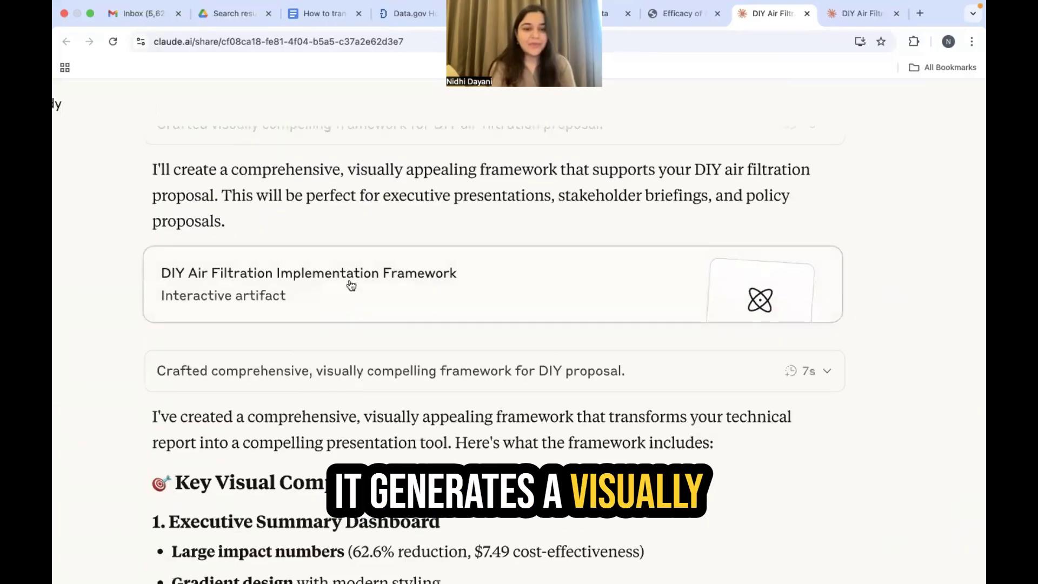
pyautogui.scroll(-20, 455, 311)
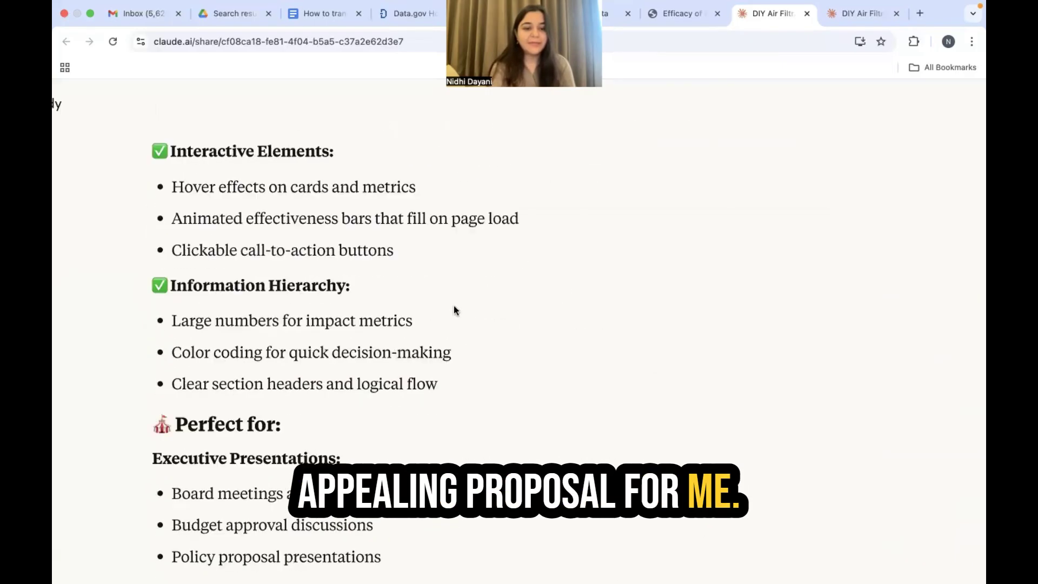
pyautogui.scroll(-8, 455, 310)
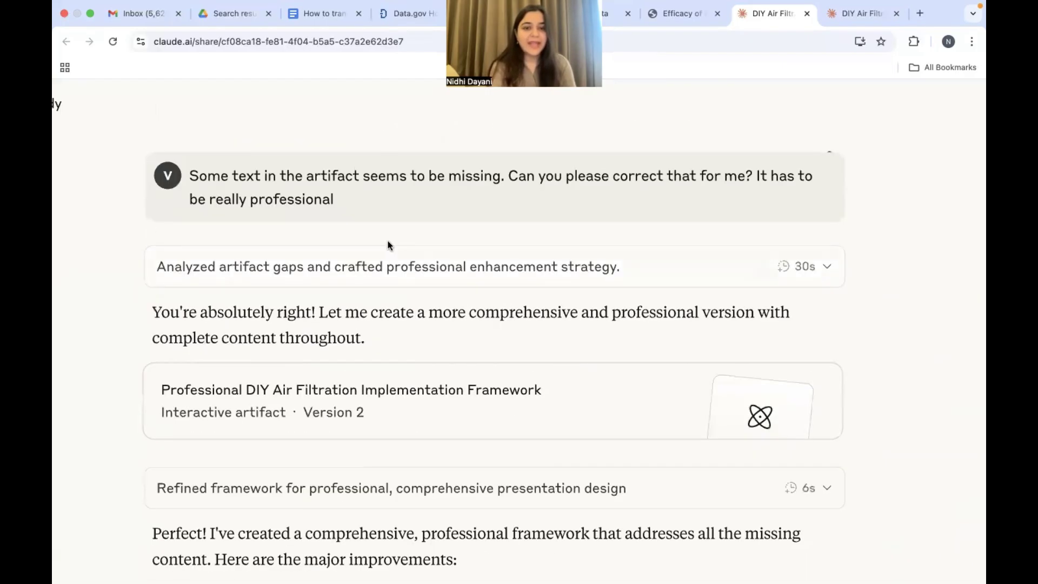
pyautogui.moveTo(334, 181); pyautogui.dragTo(340, 193)
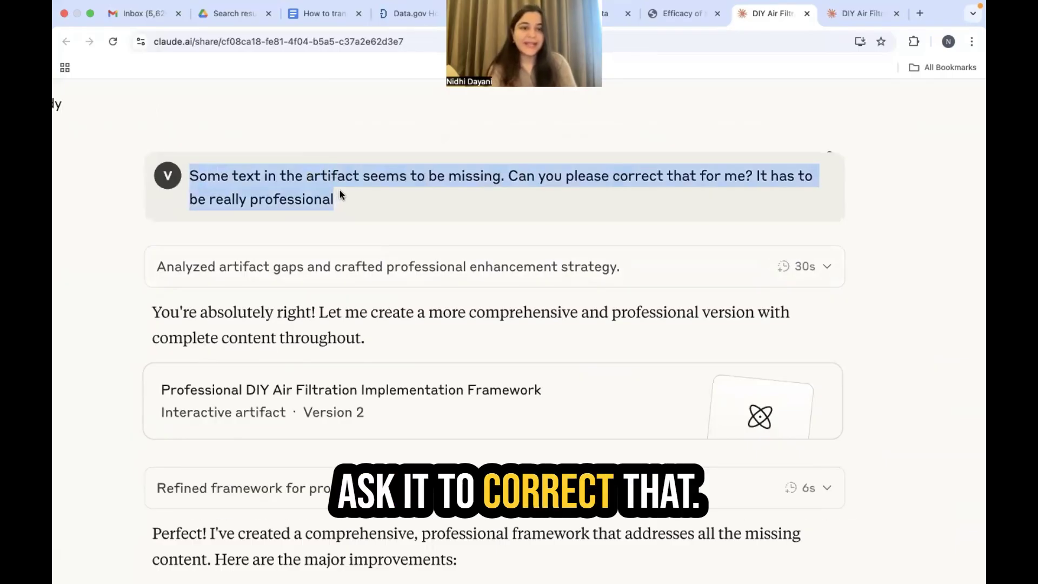
pyautogui.scroll(-1, 339, 190)
pyautogui.scroll(-3, 339, 190)
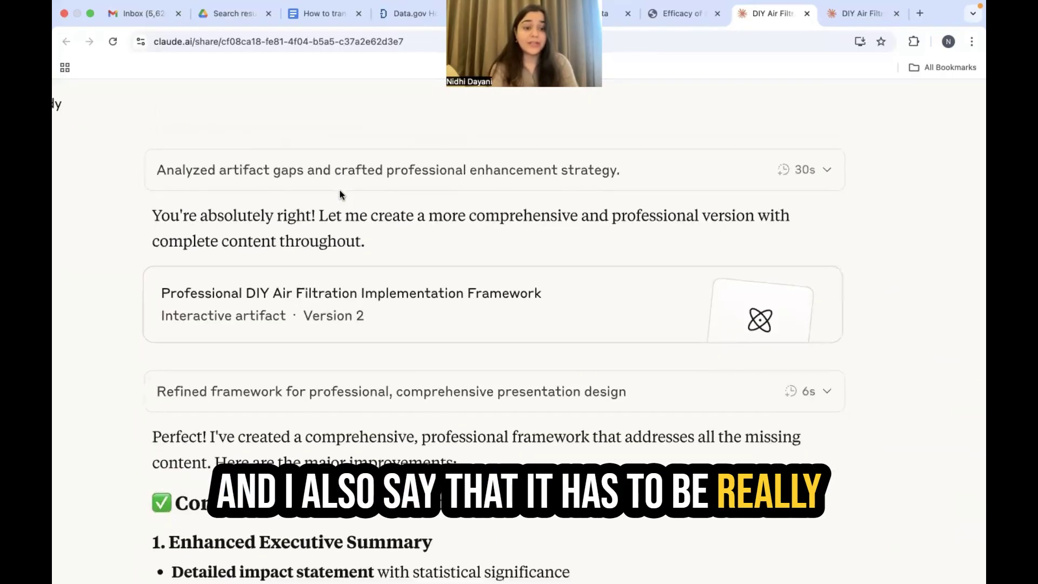
pyautogui.scroll(-15, 340, 302)
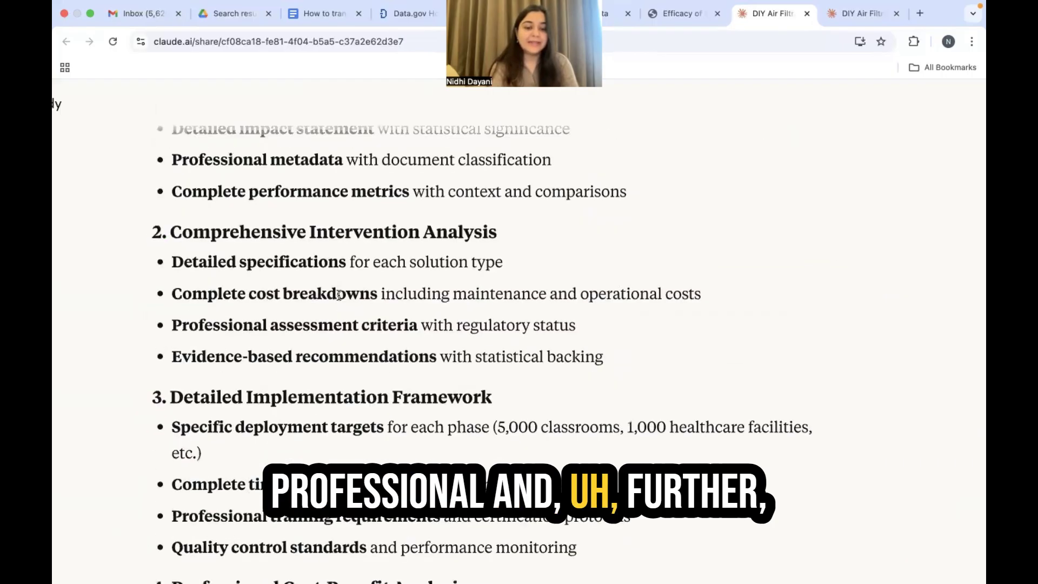
pyautogui.scroll(2, 339, 294)
pyautogui.scroll(12, 339, 294)
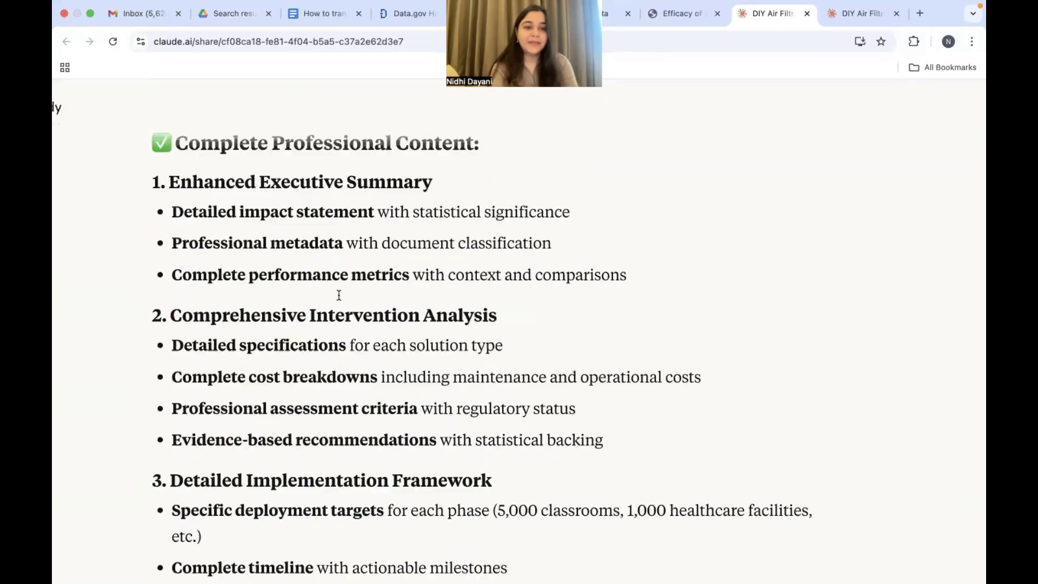
pyautogui.scroll(-6, 338, 296)
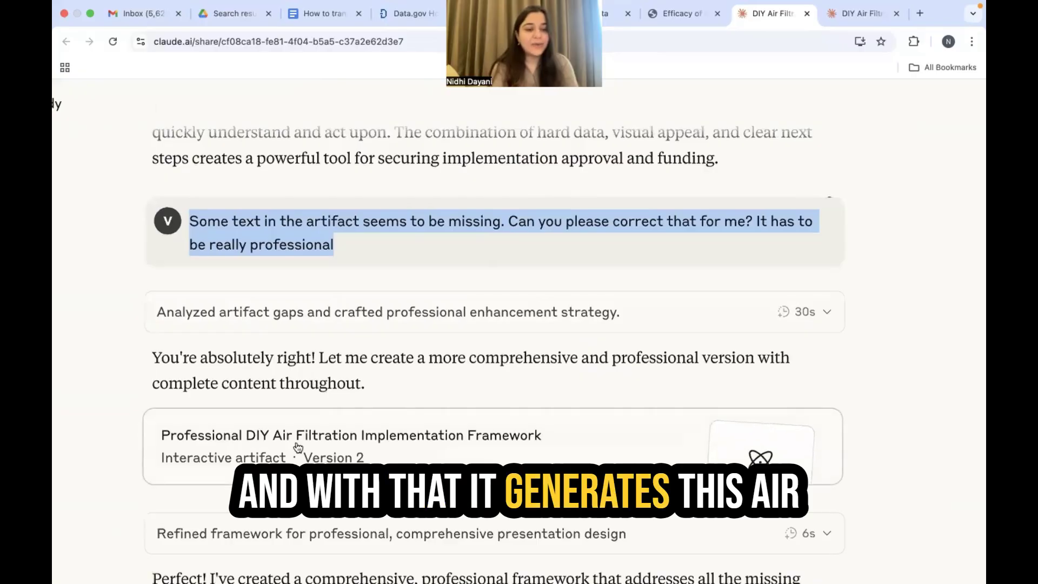
pyautogui.click(426, 456)
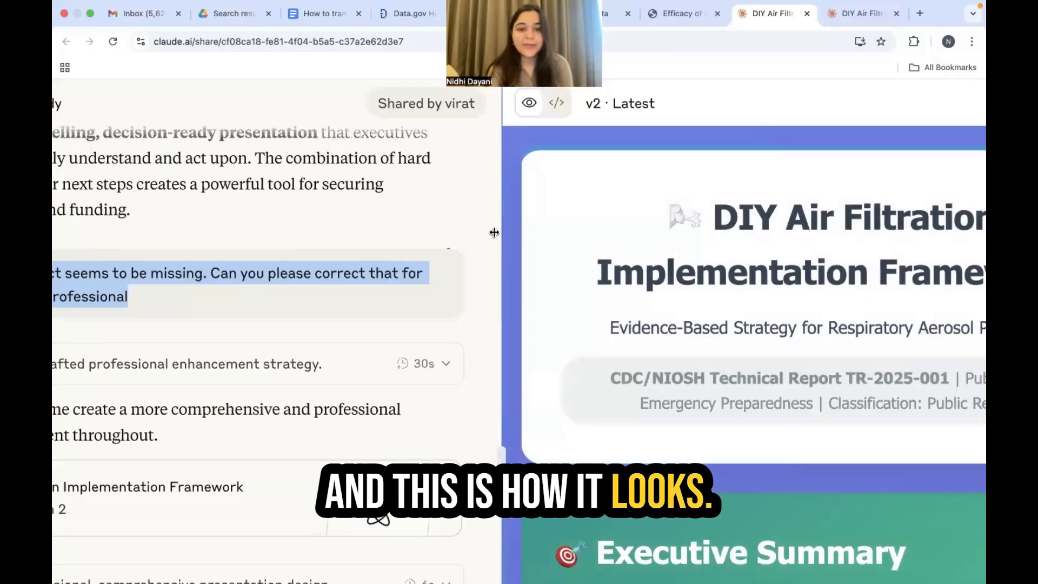
# Expand the Version 2 framework preview to full width and highlight its opening content
pyautogui.moveTo(494, 233); pyautogui.dragTo(119, 273)
pyautogui.click(229, 267)
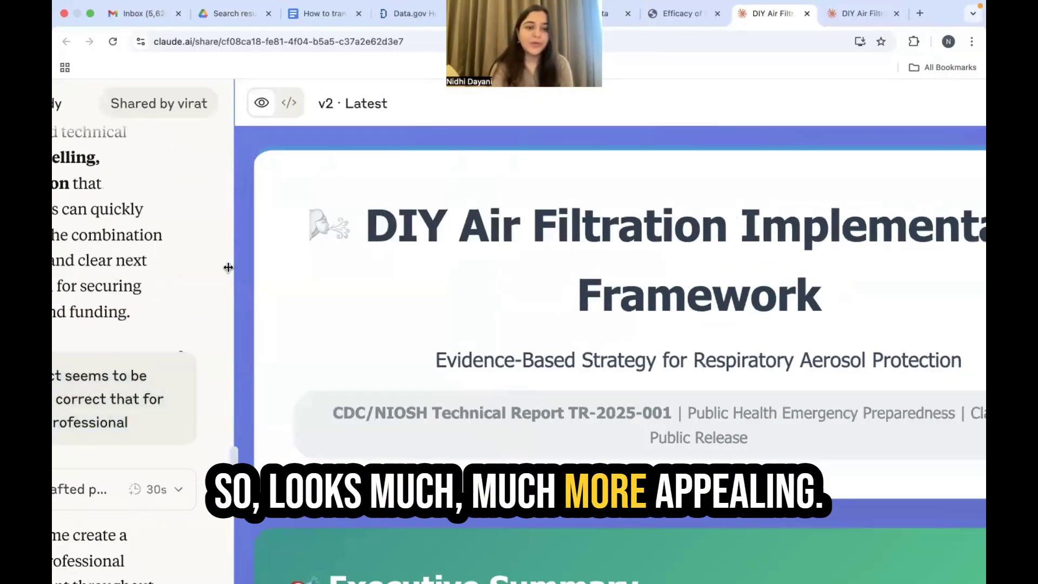
pyautogui.moveTo(54, 282); pyautogui.dragTo(782, 332)
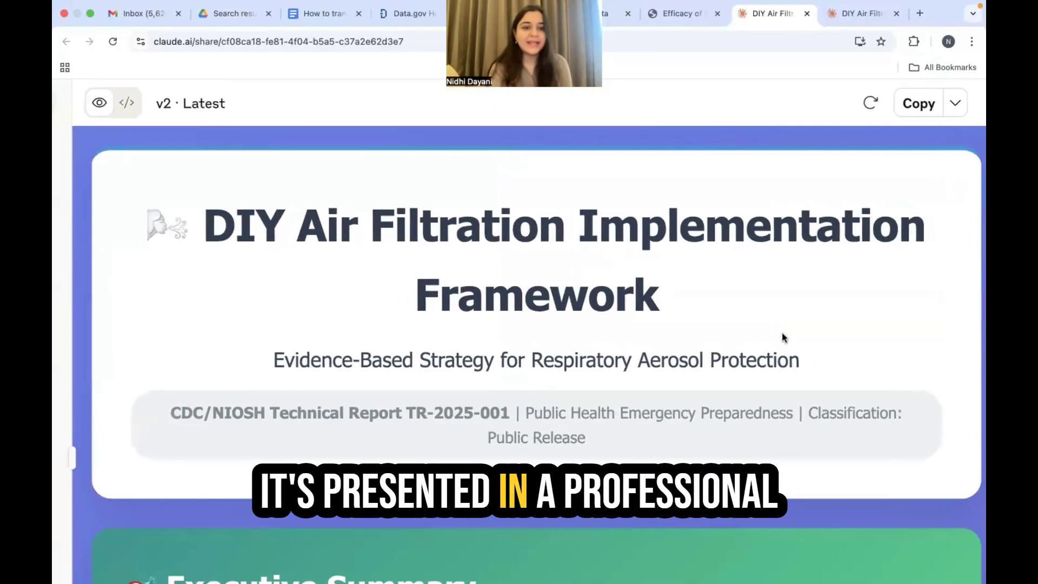
pyautogui.scroll(-1, 783, 335)
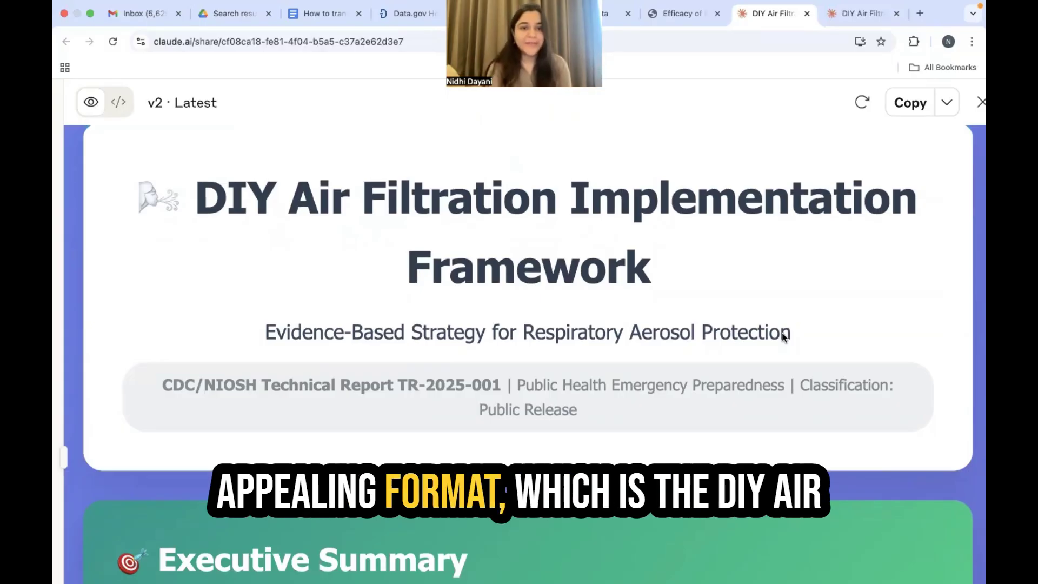
pyautogui.moveTo(196, 199); pyautogui.dragTo(659, 283)
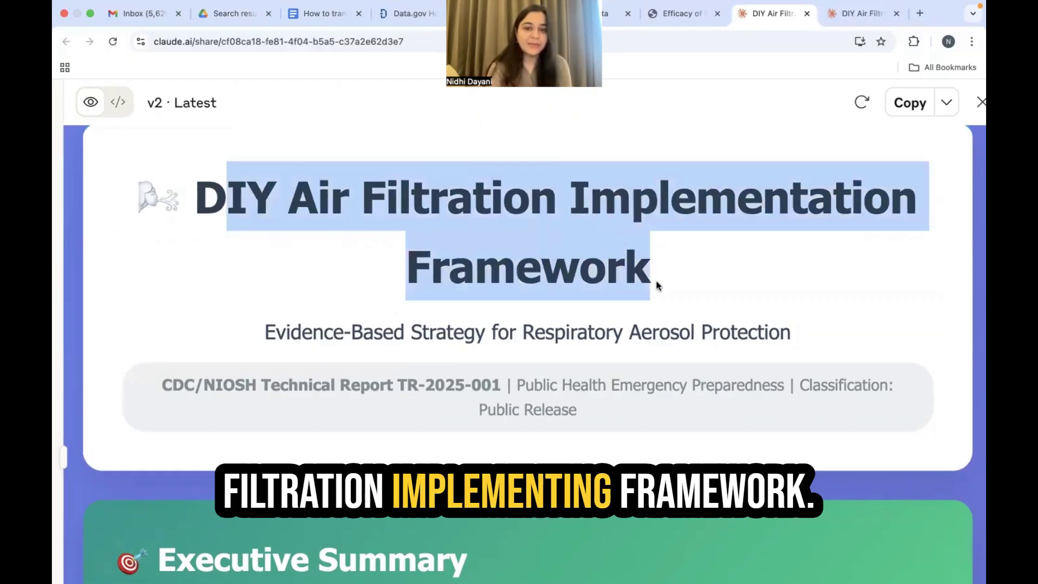
# Scroll through the framework to its closing call to action with the implementation guide download
pyautogui.scroll(-4, 659, 283)
pyautogui.scroll(-7, 657, 282)
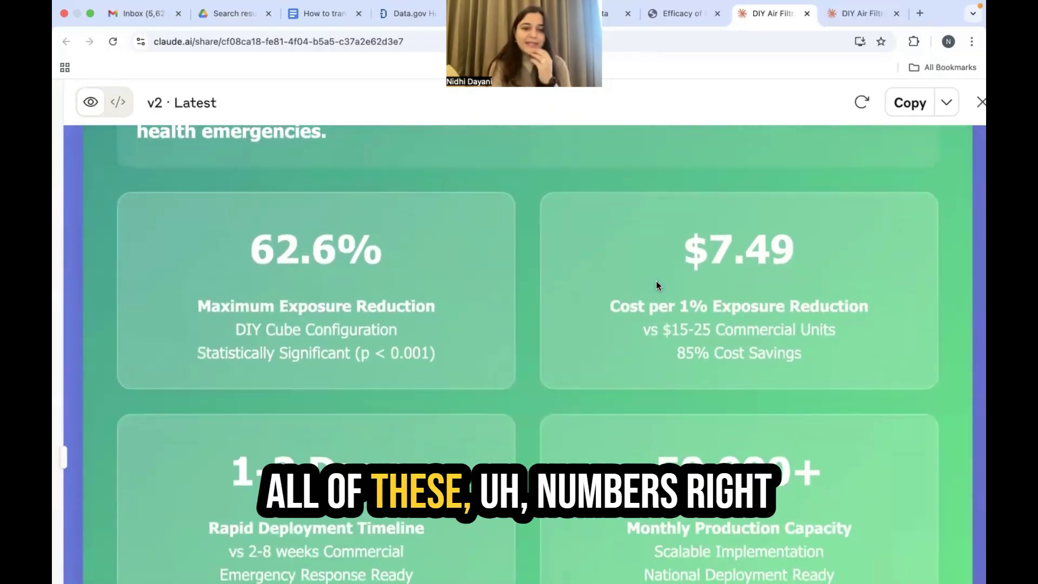
pyautogui.scroll(-10, 656, 285)
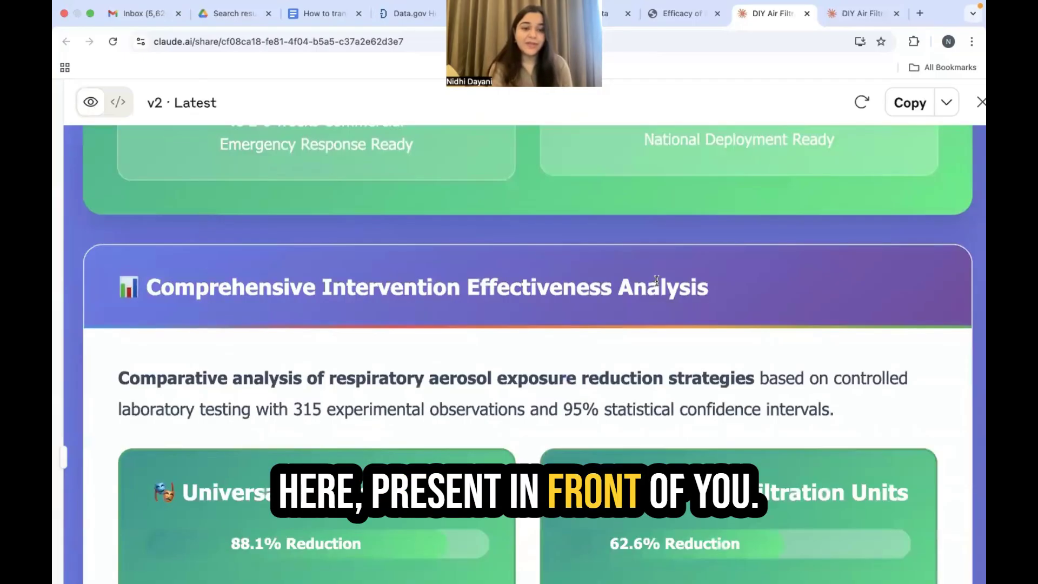
pyautogui.scroll(-5, 657, 280)
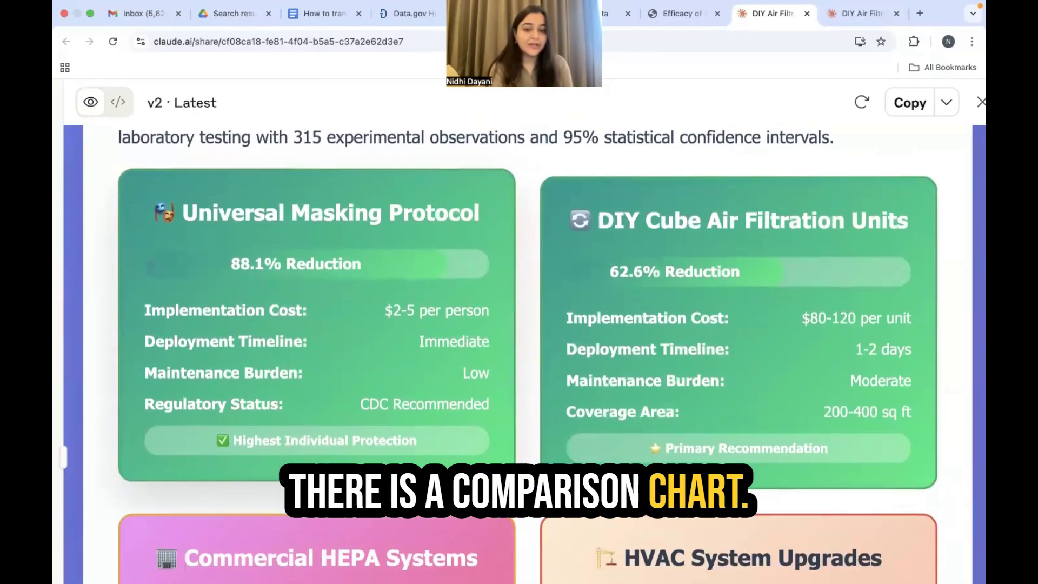
pyautogui.scroll(-13, 503, 504)
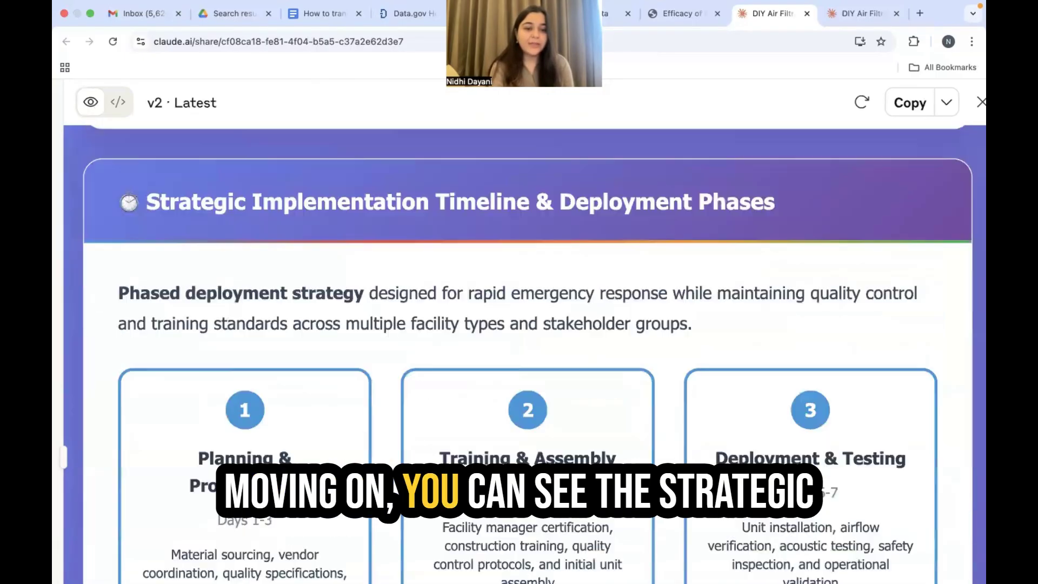
pyautogui.scroll(1, 640, 251)
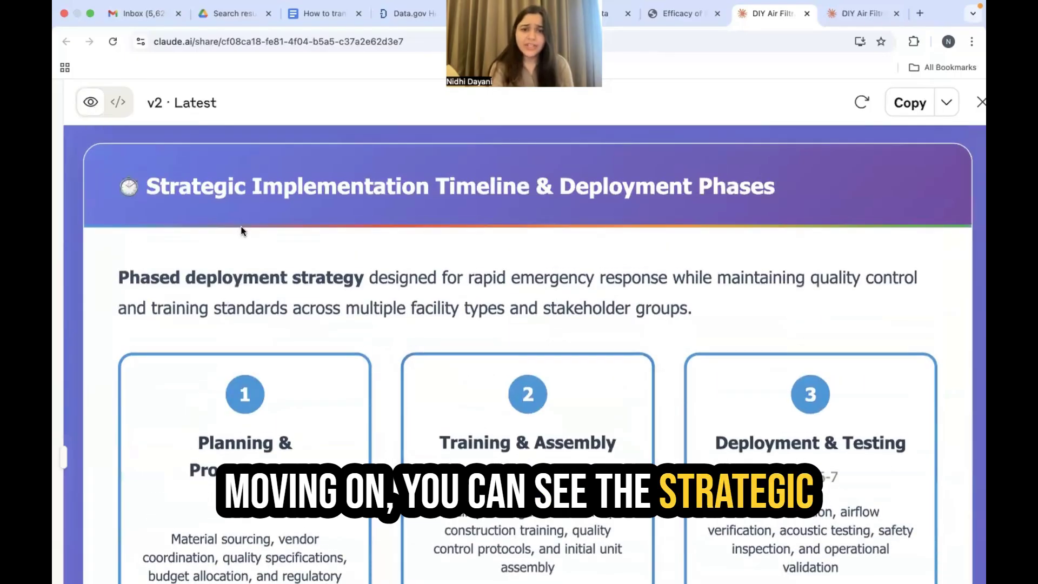
pyautogui.scroll(-12, 639, 252)
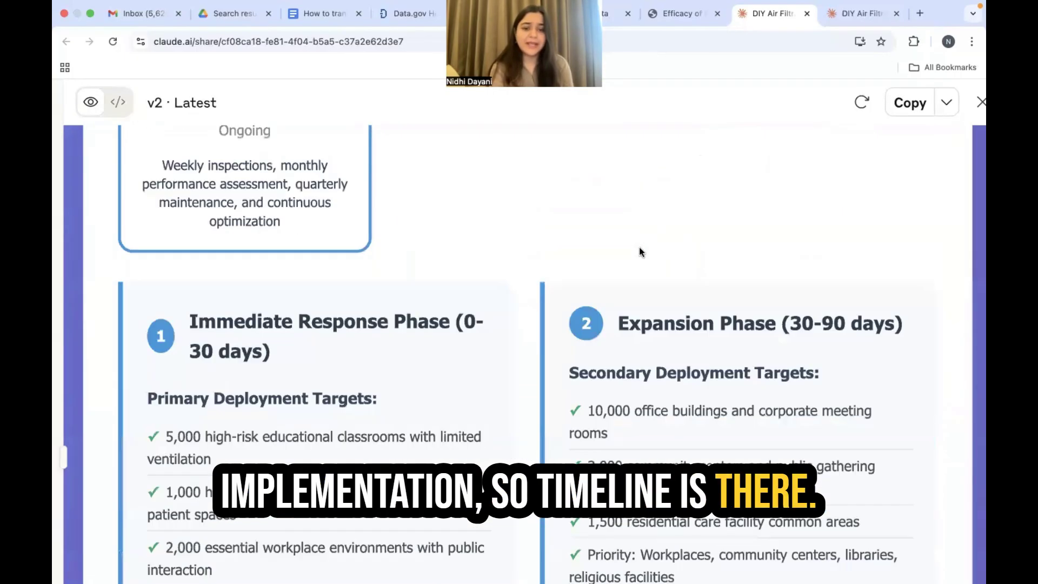
pyautogui.scroll(-1, 639, 247)
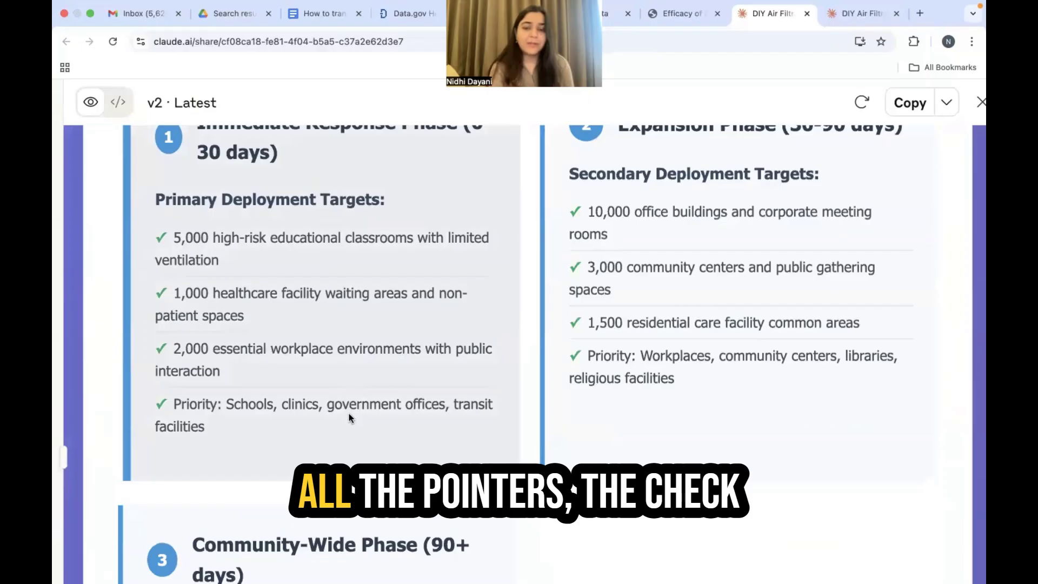
pyautogui.scroll(-13, 349, 415)
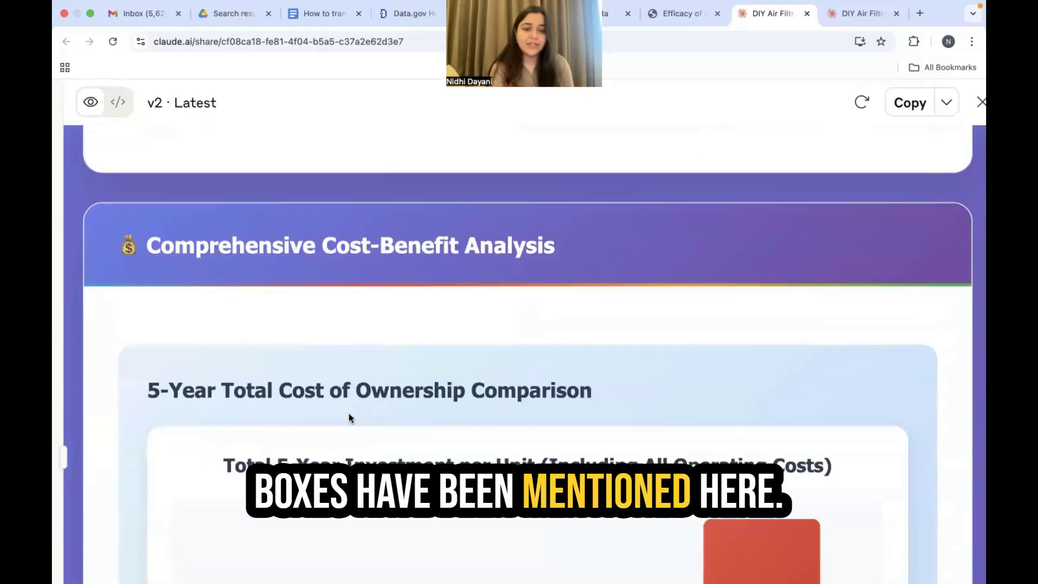
pyautogui.scroll(-5, 349, 413)
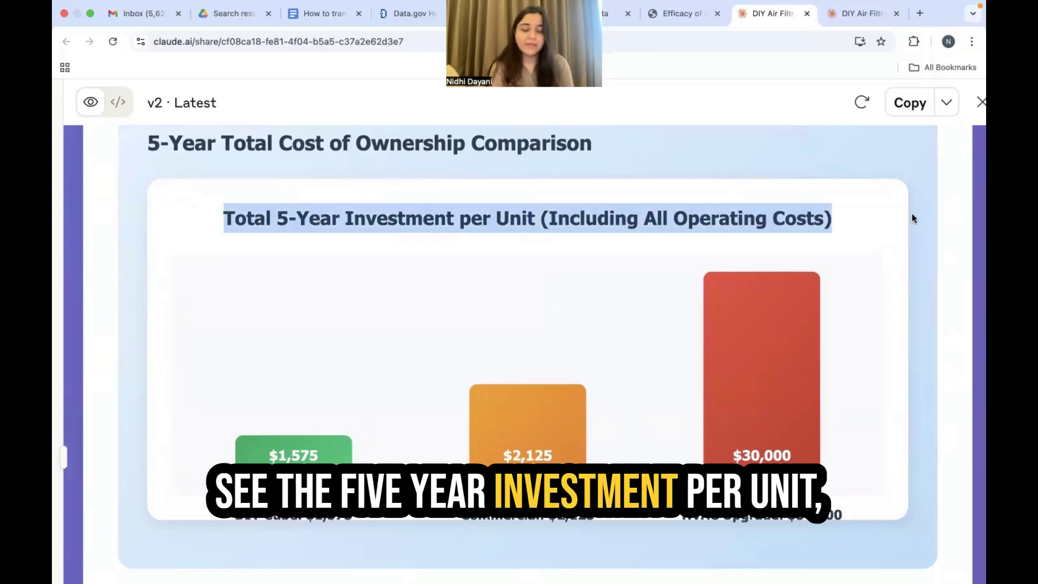
pyautogui.scroll(-10, 807, 314)
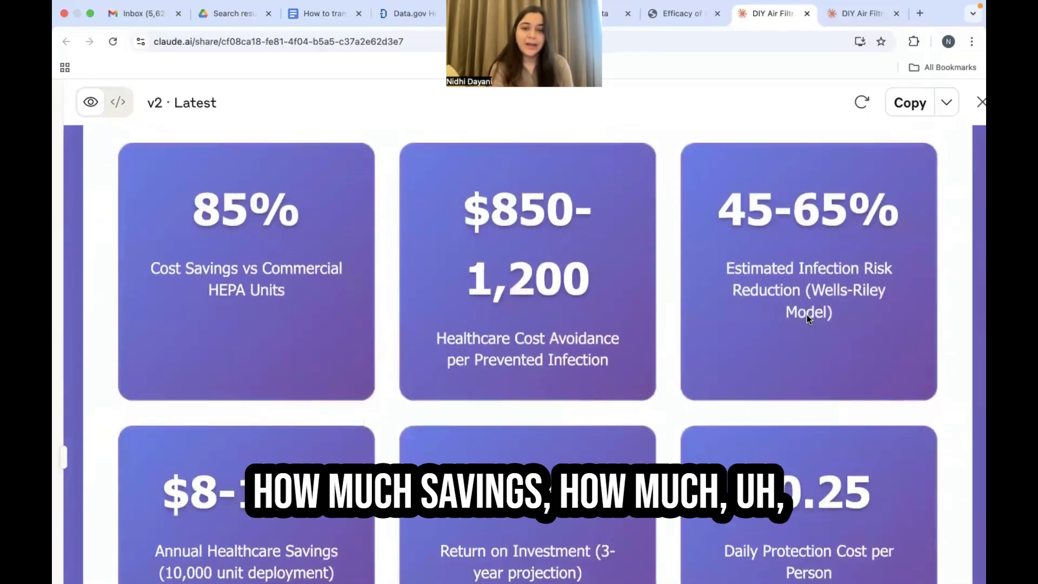
pyautogui.scroll(-1, 807, 319)
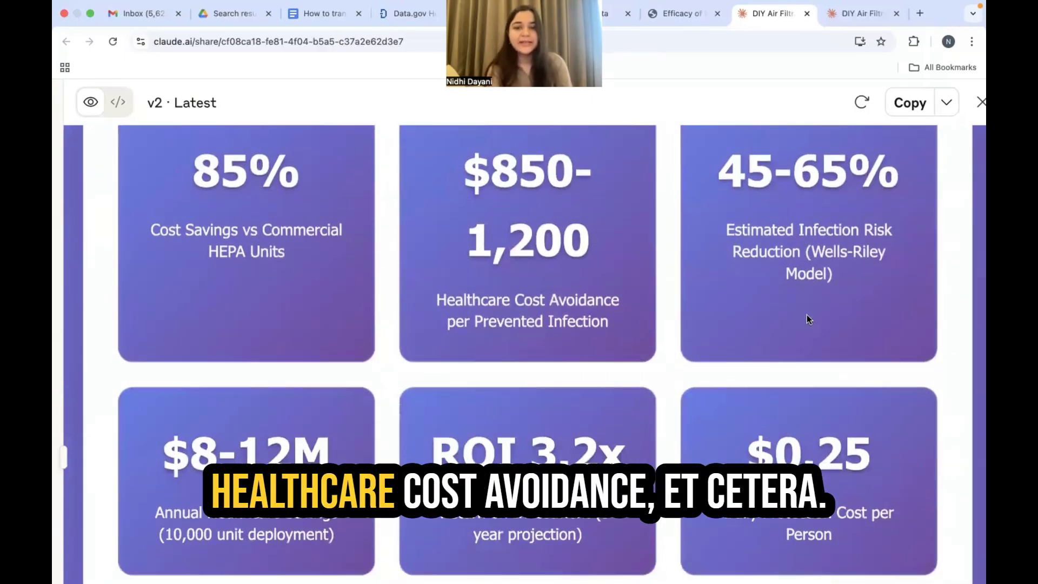
pyautogui.scroll(-10, 807, 315)
pyautogui.scroll(-12, 807, 319)
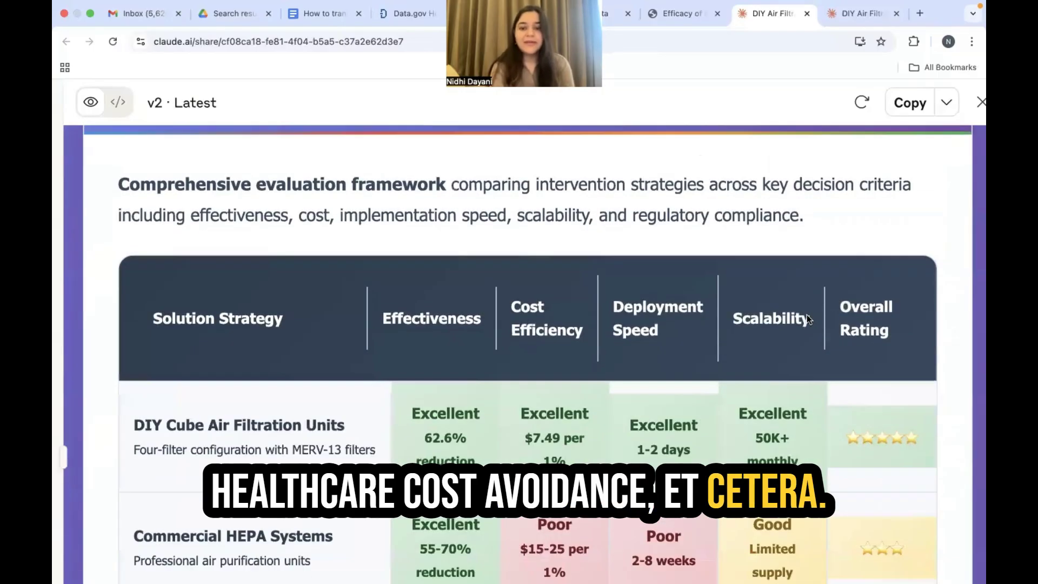
pyautogui.scroll(-10, 807, 319)
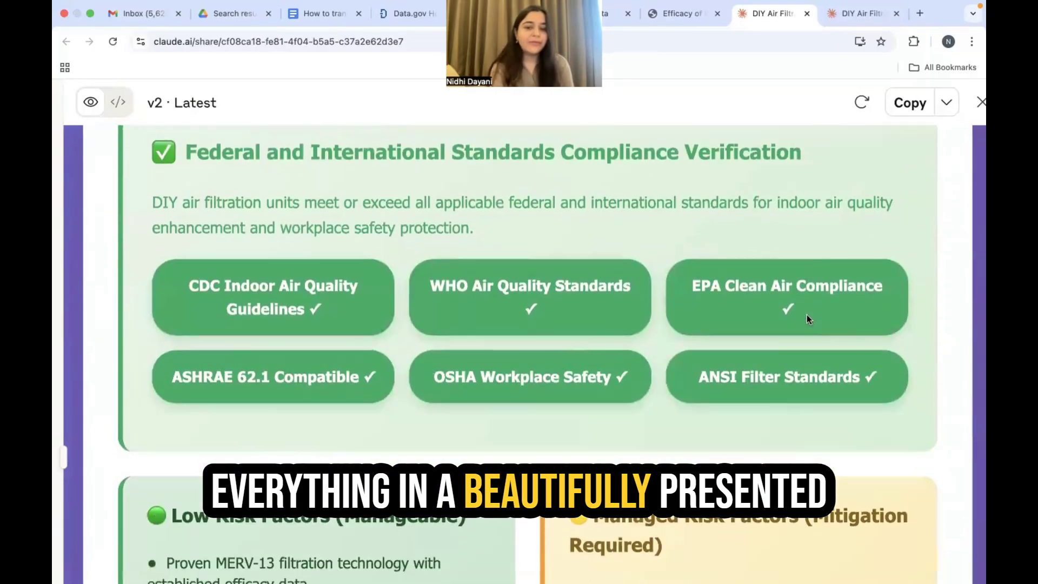
pyautogui.scroll(-5, 807, 318)
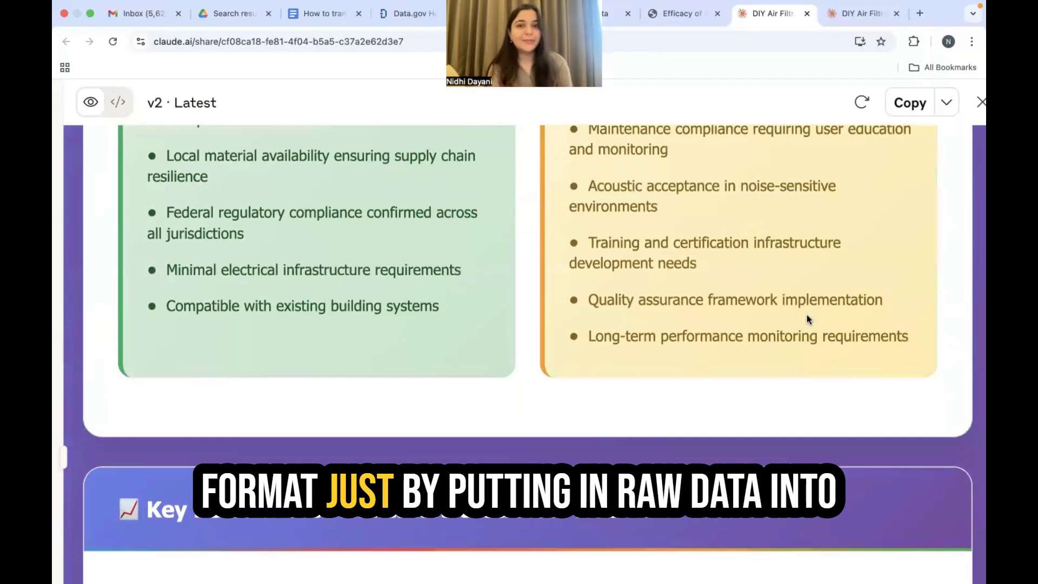
pyautogui.scroll(-17, 807, 316)
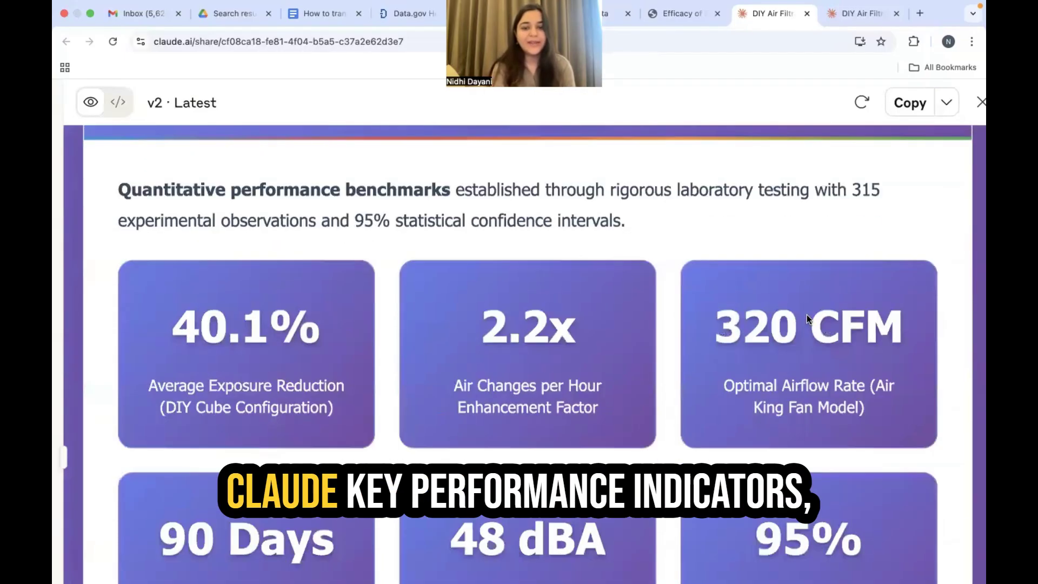
pyautogui.scroll(-4, 807, 315)
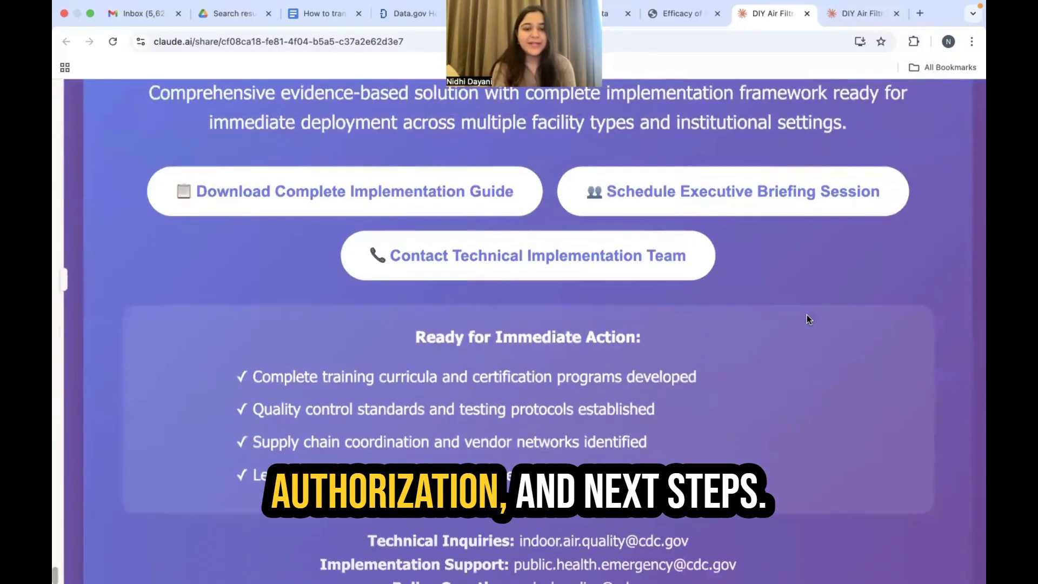